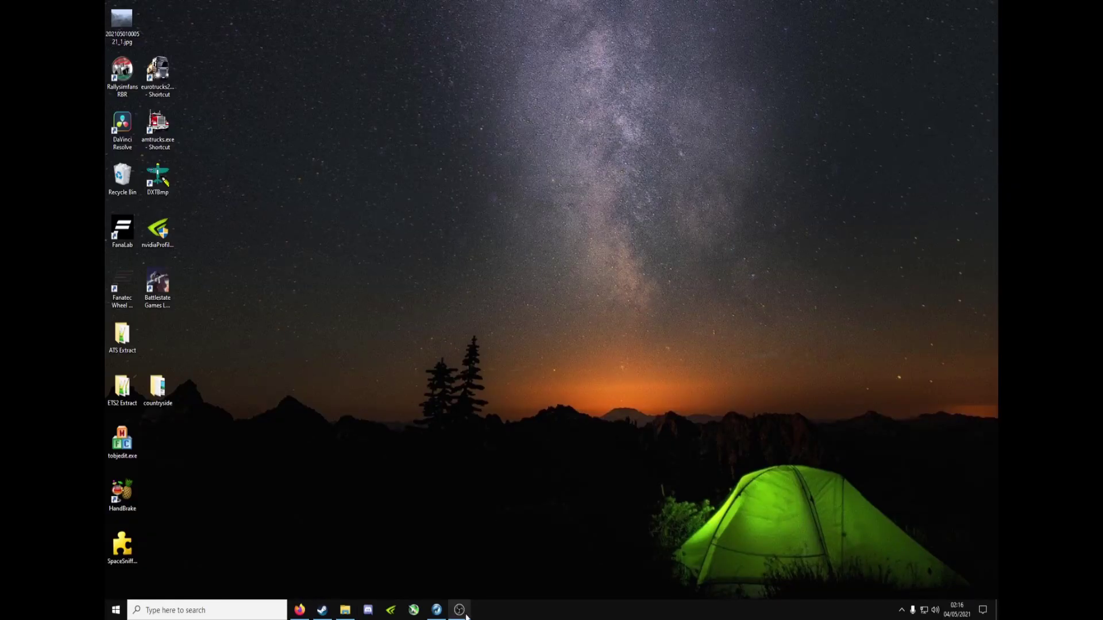
- Look through the Euro Truck Simulator 2 mod folder and the ETS2 Mod Backup folder in File Explorer, then minimize the window
click(755, 104)
click(345, 608)
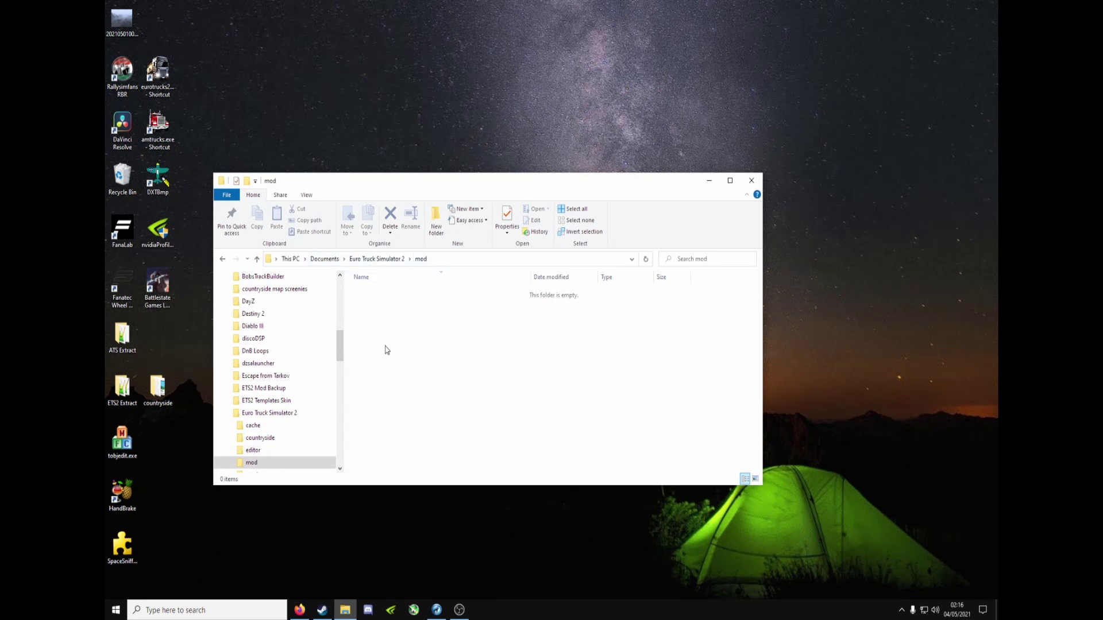
click(272, 390)
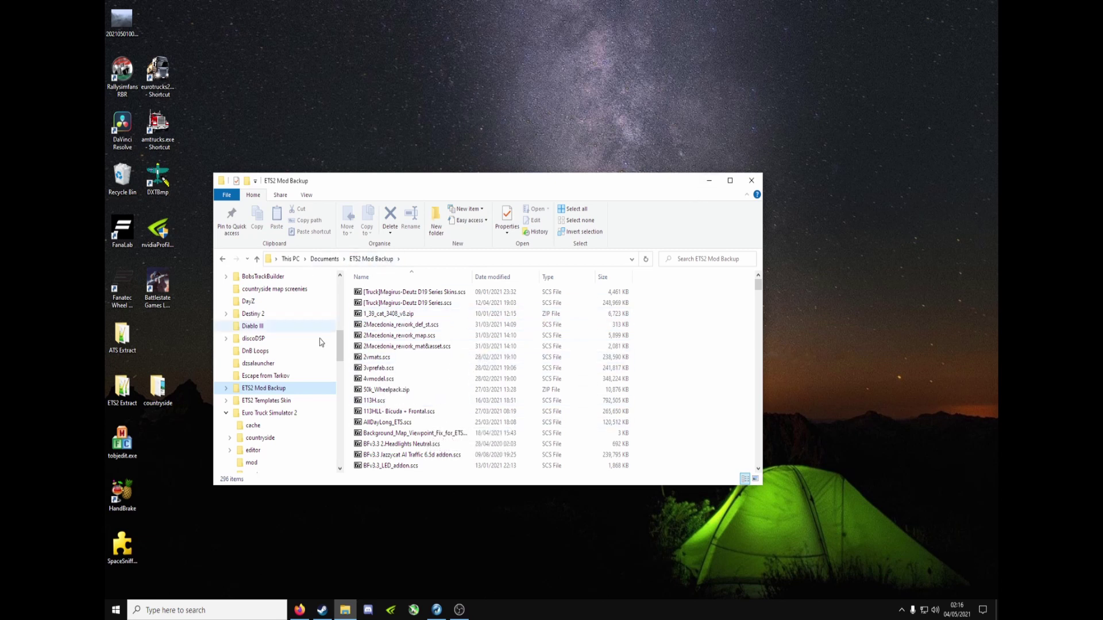
click(272, 459)
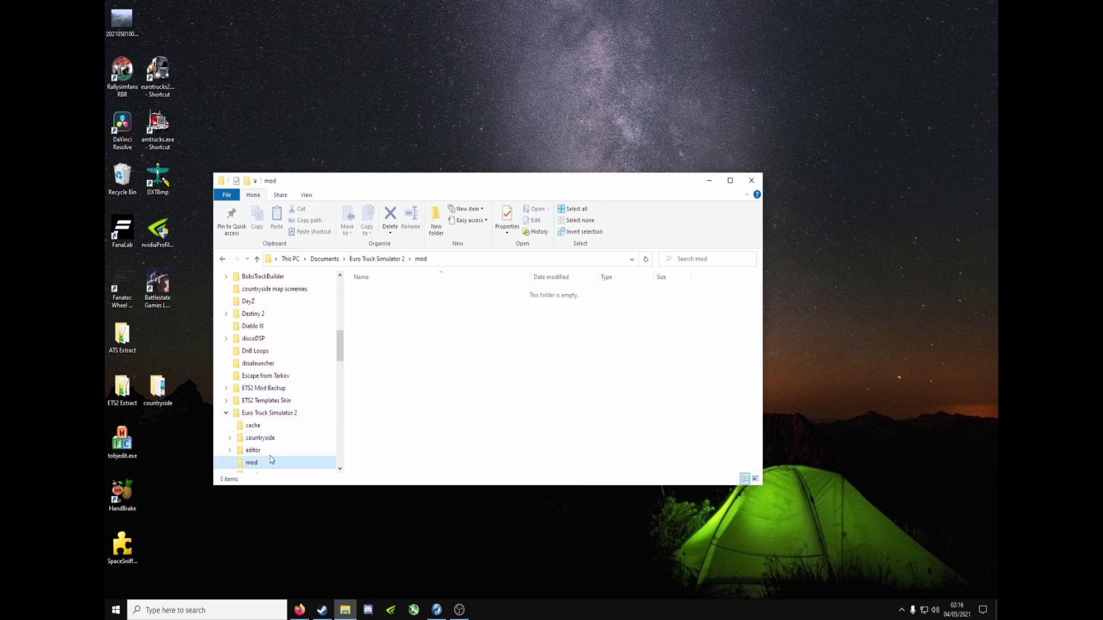
click(709, 181)
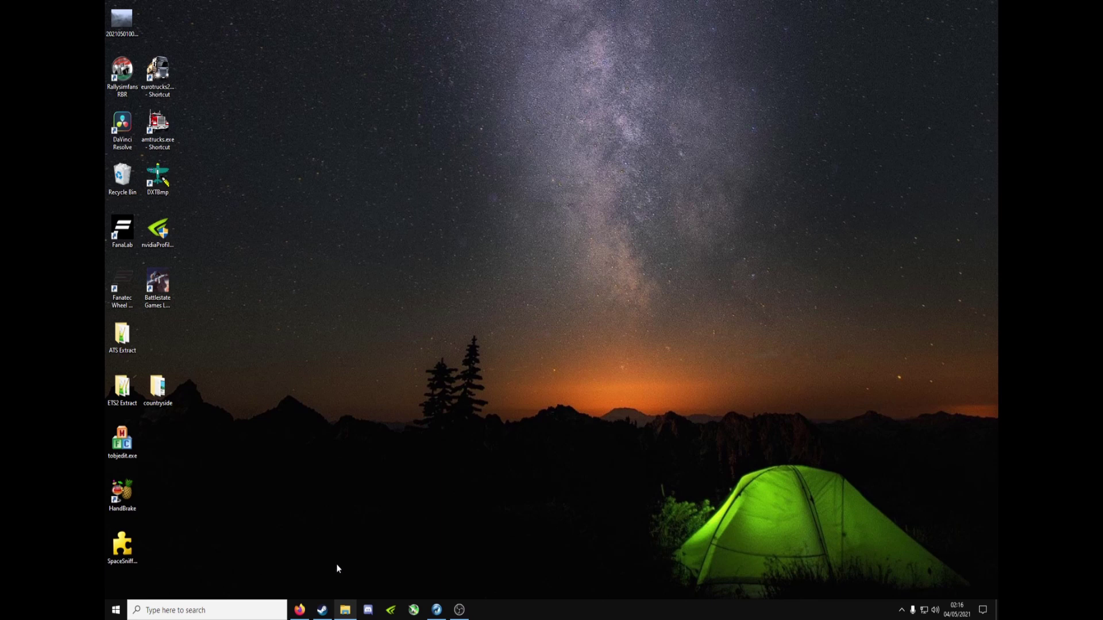
- Switch to Steam and browse to the local files folder of Euro Truck Simulator 2, closing the game's properties
click(322, 610)
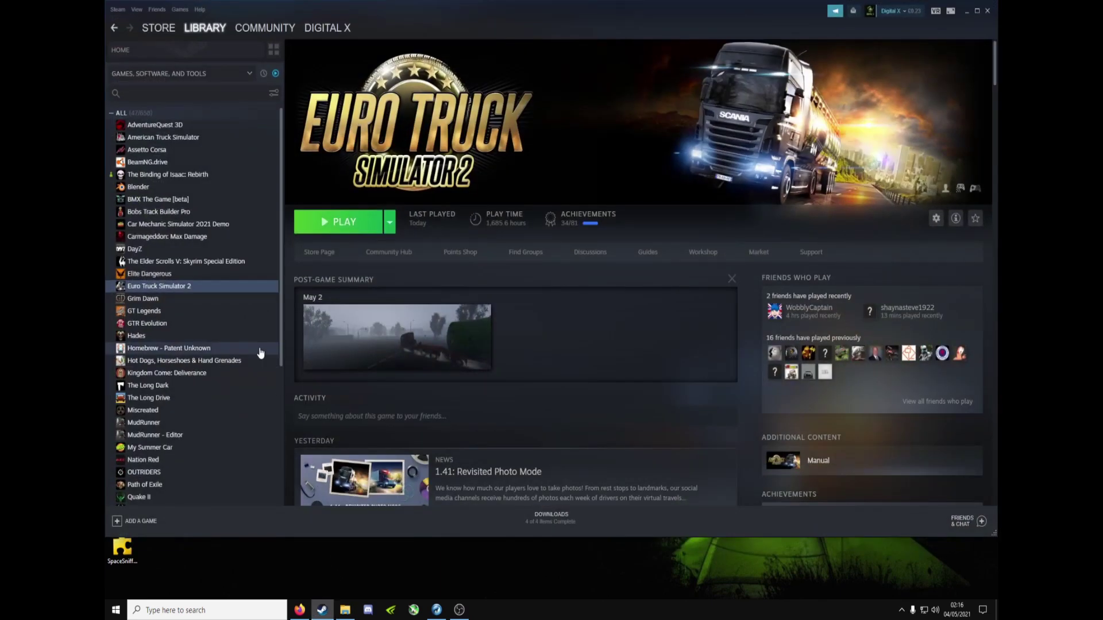
right_click(182, 290)
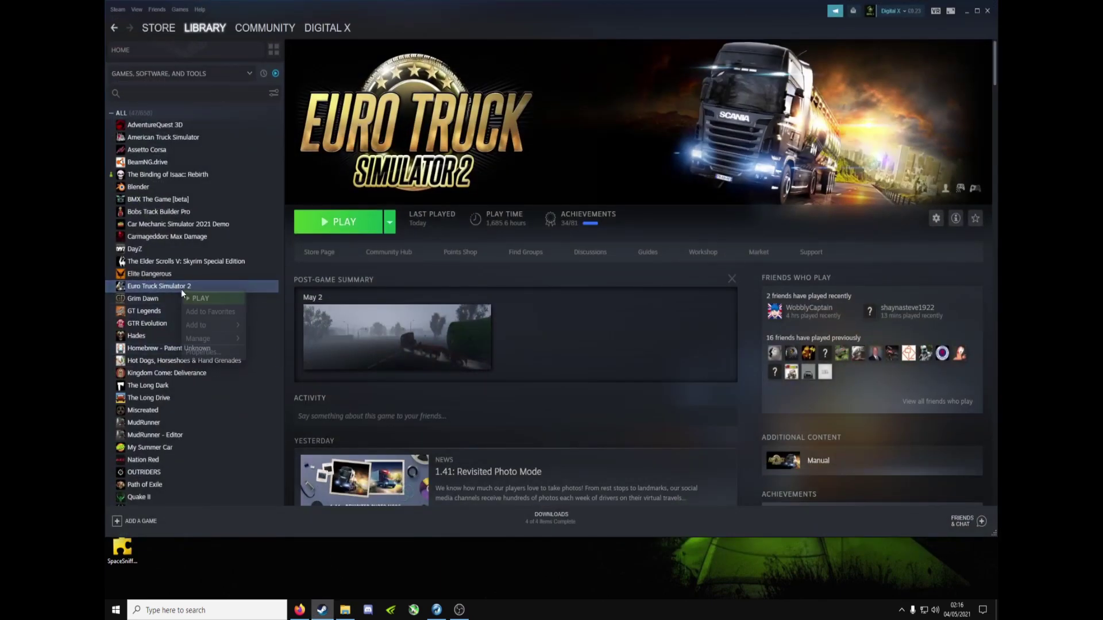
click(212, 354)
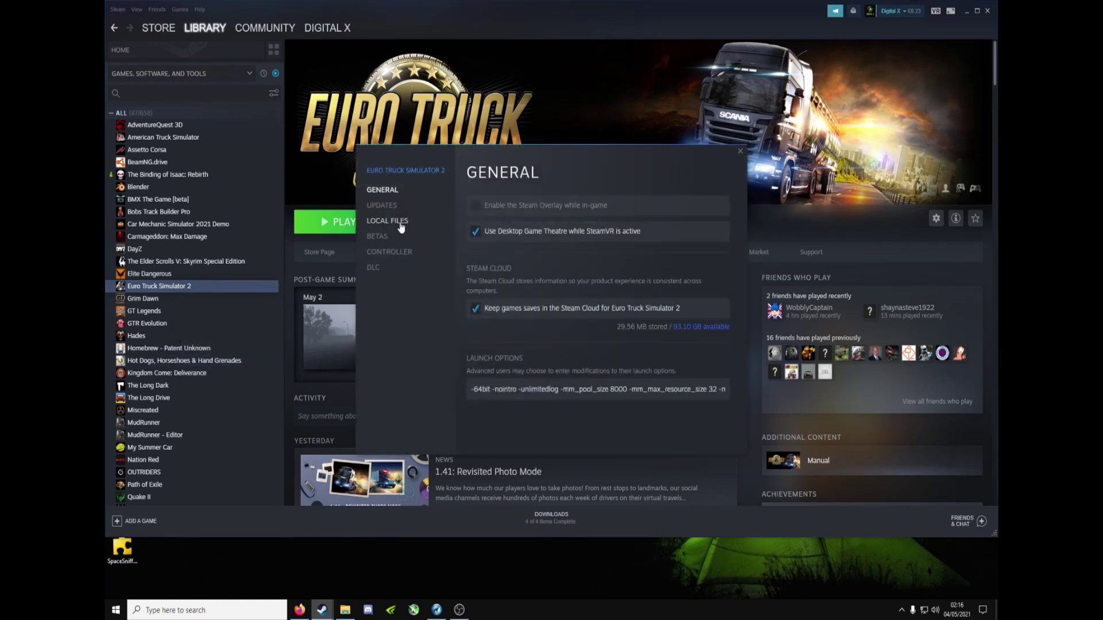
click(395, 221)
click(669, 205)
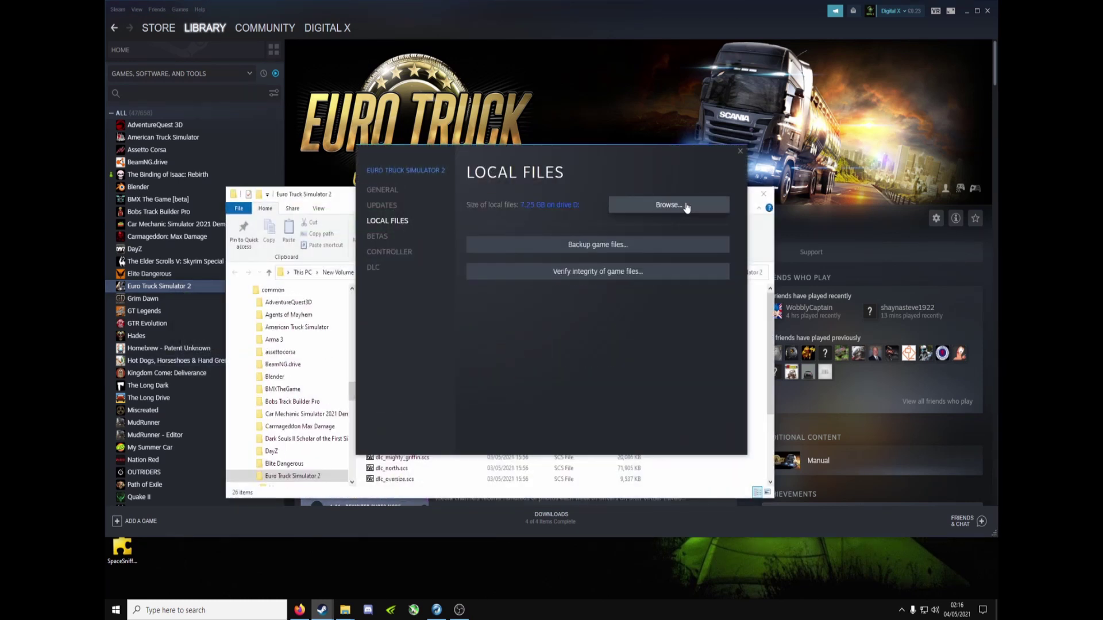
click(739, 152)
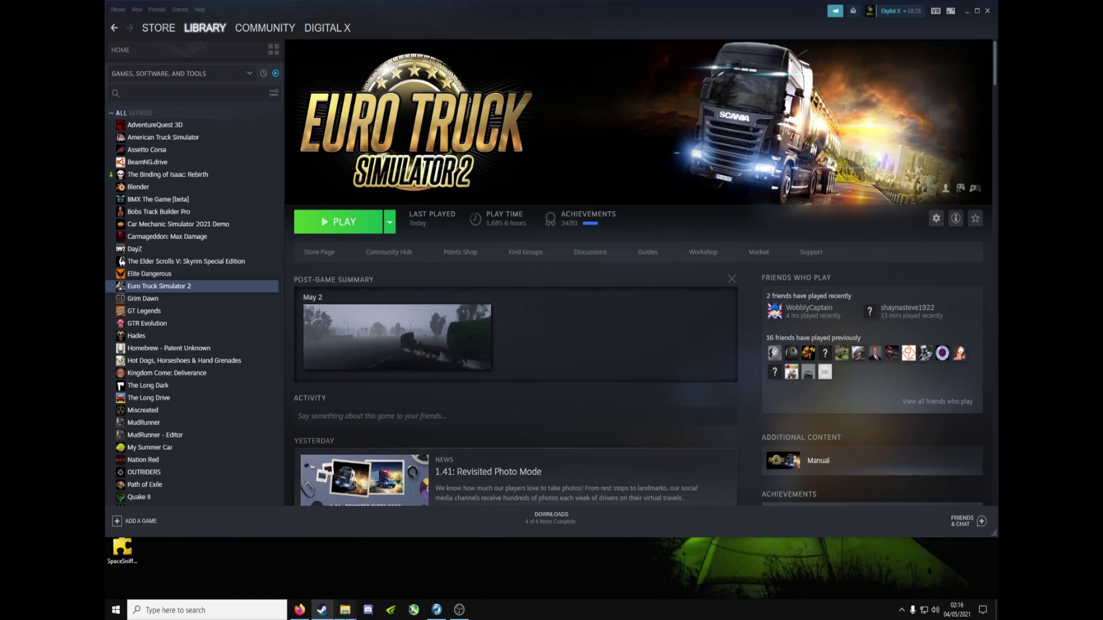
click(395, 551)
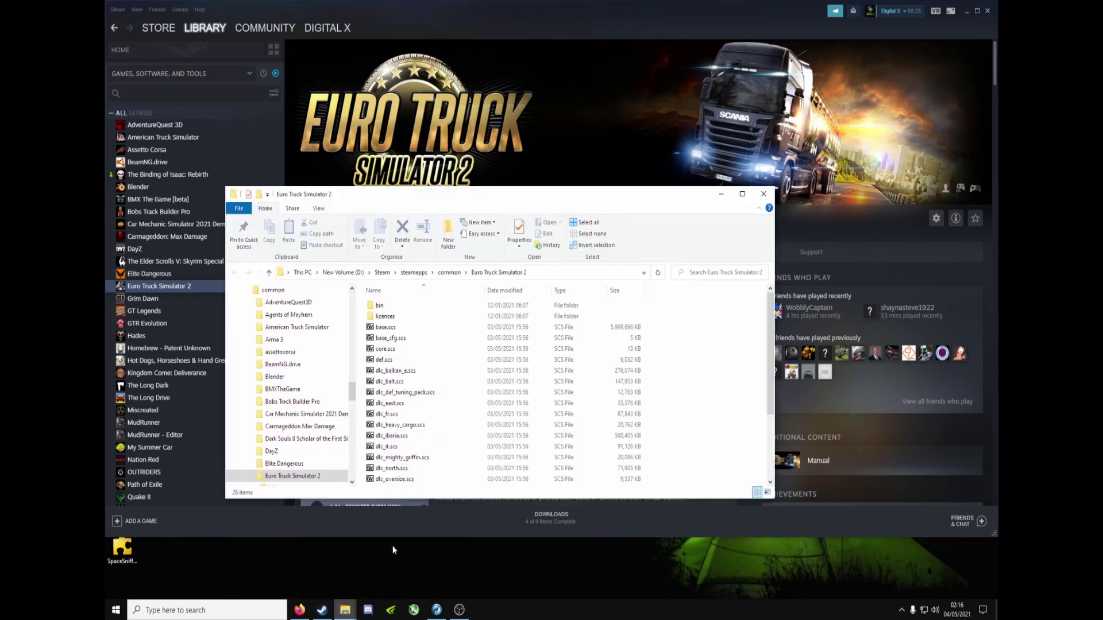
- Create a desktop shortcut to eurotrucks2.exe from the bin\win_x64 folder, and clear the folder and Steam windows from the desktop
double_click(420, 305)
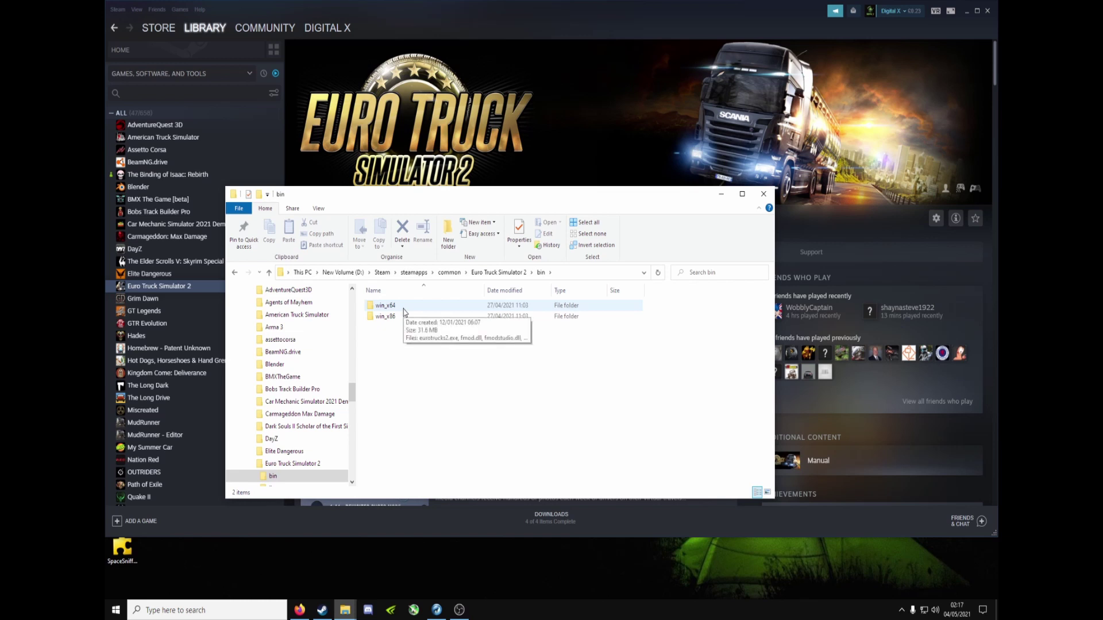
double_click(386, 306)
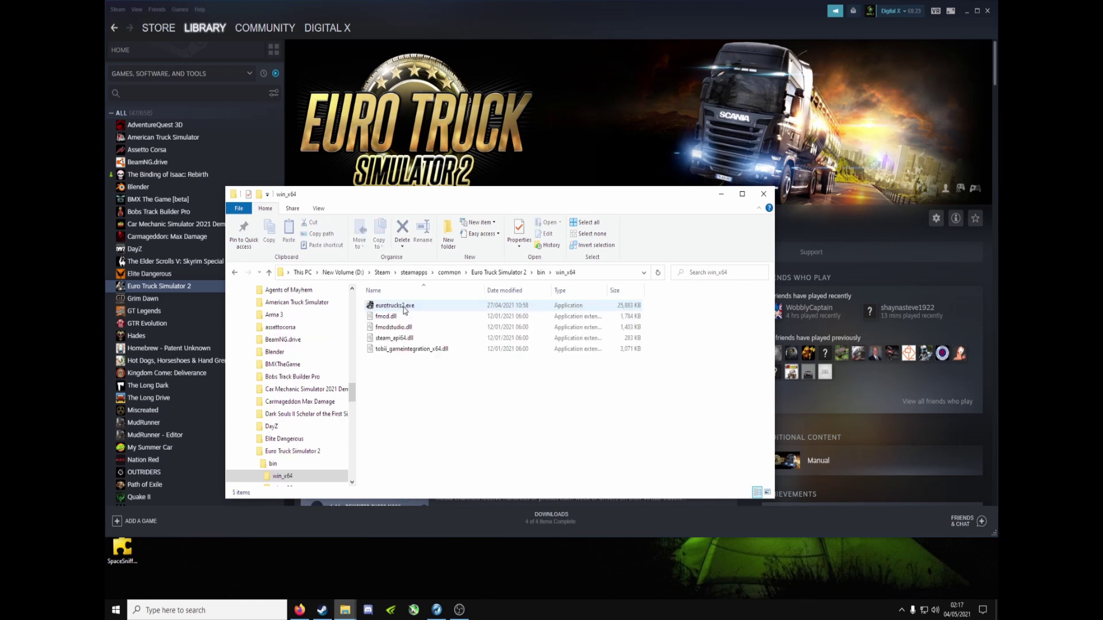
right_click(405, 309)
mouse_move(352, 515)
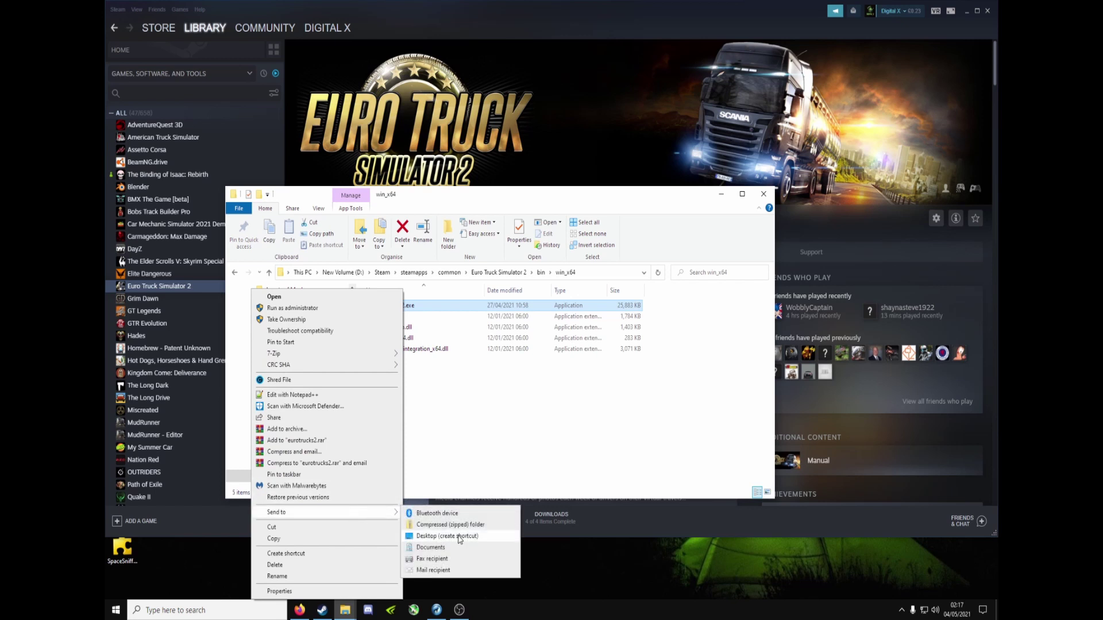
click(489, 544)
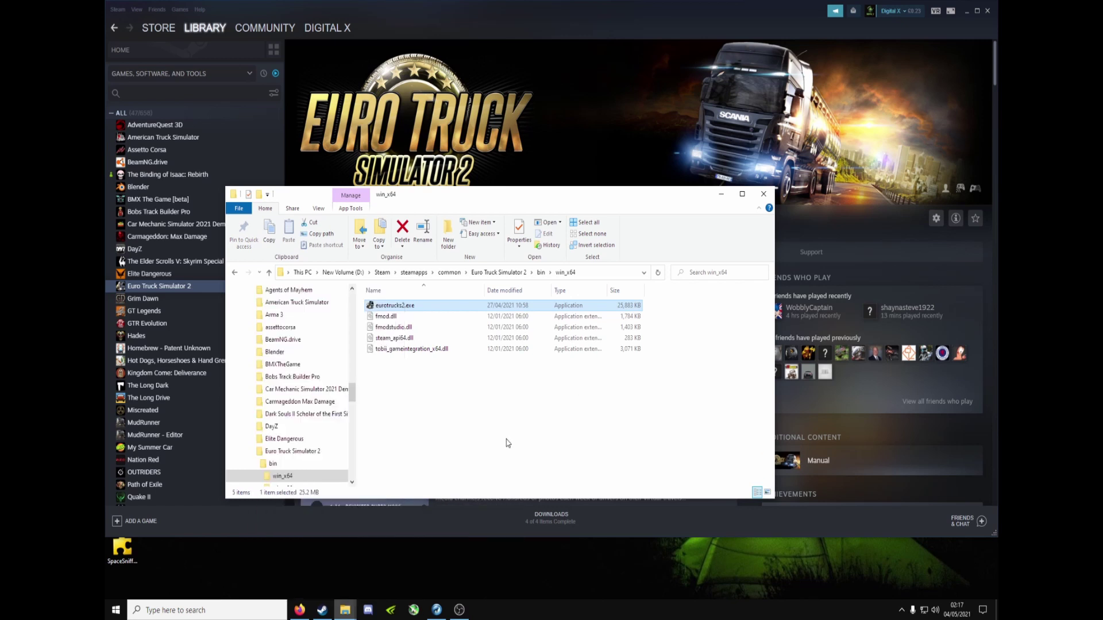
click(763, 194)
click(968, 10)
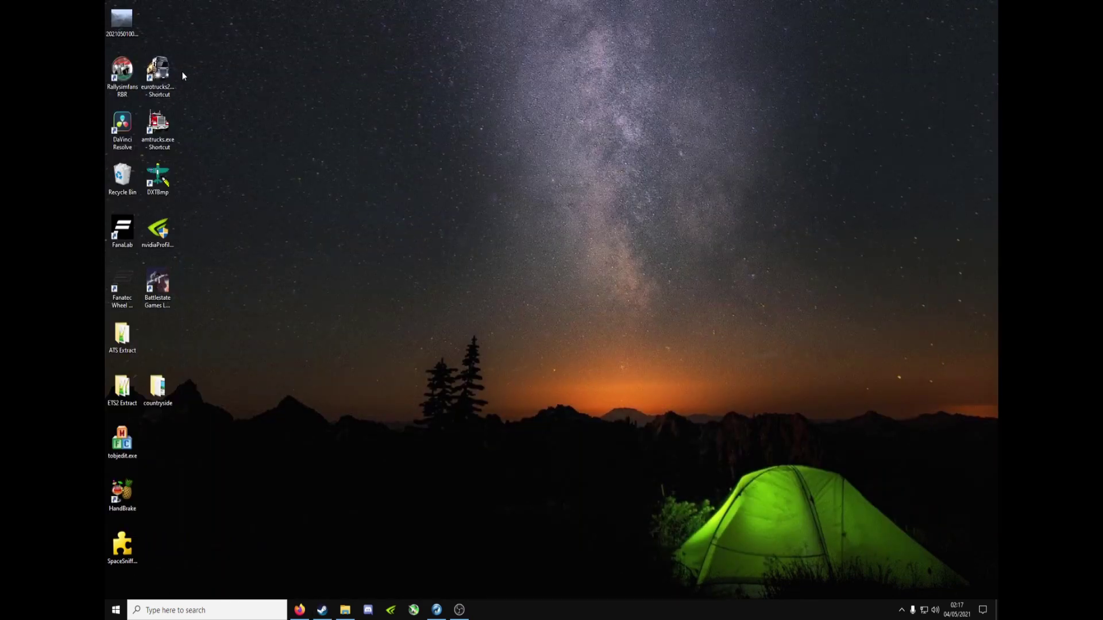
- Move the eurotrucks2.exe shortcut to the middle of the desktop and examine the launch options in its target, leaving its properties without changes
drag(176, 75, 543, 289)
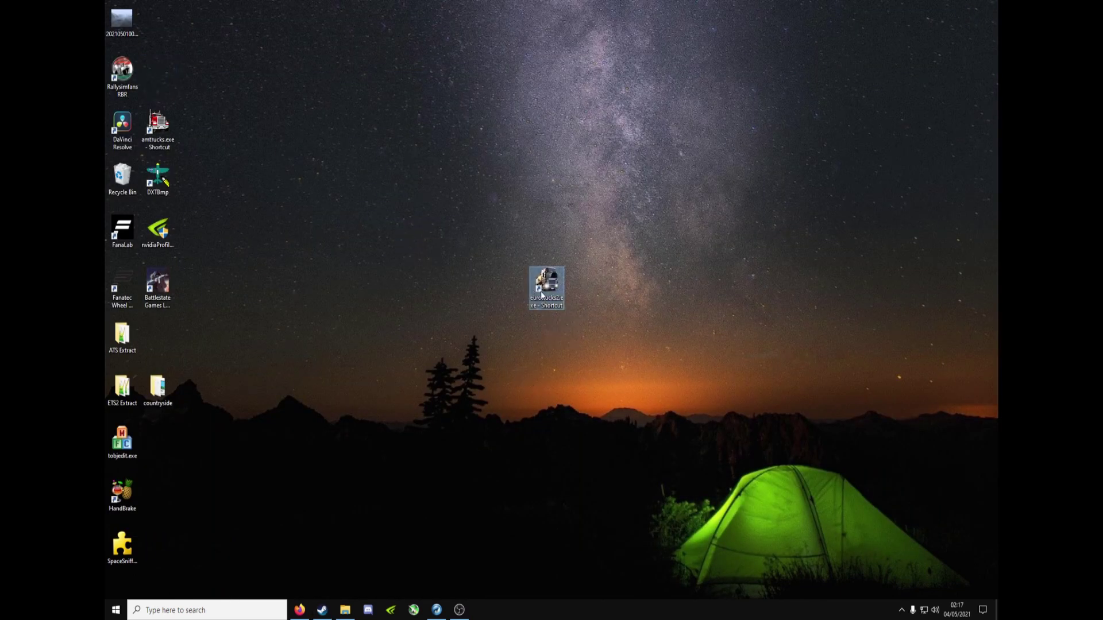
right_click(543, 289)
click(384, 595)
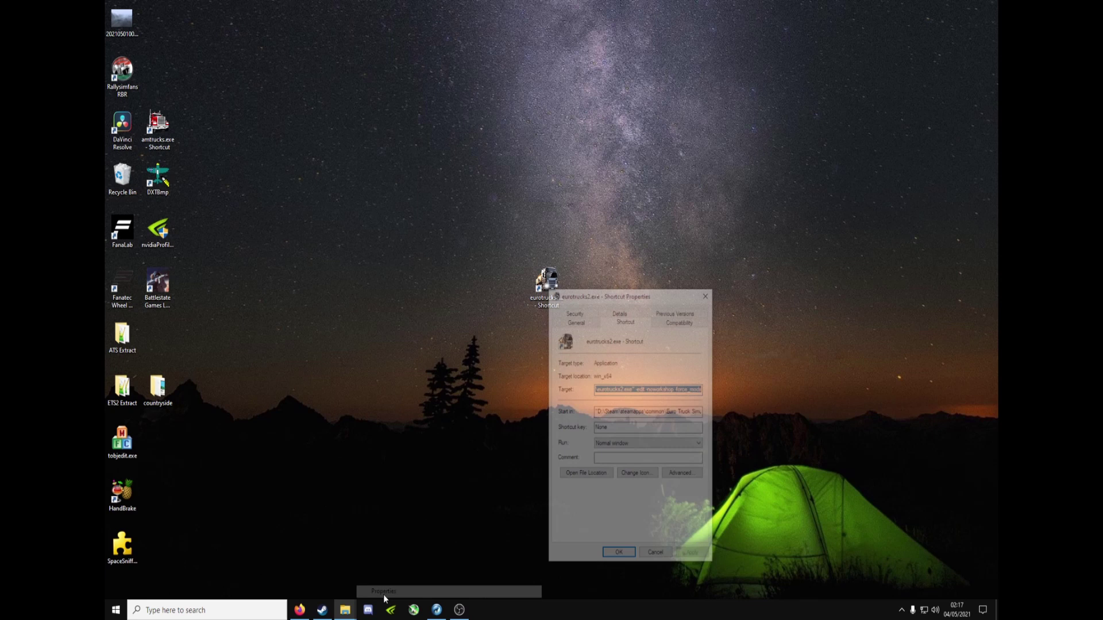
click(636, 390)
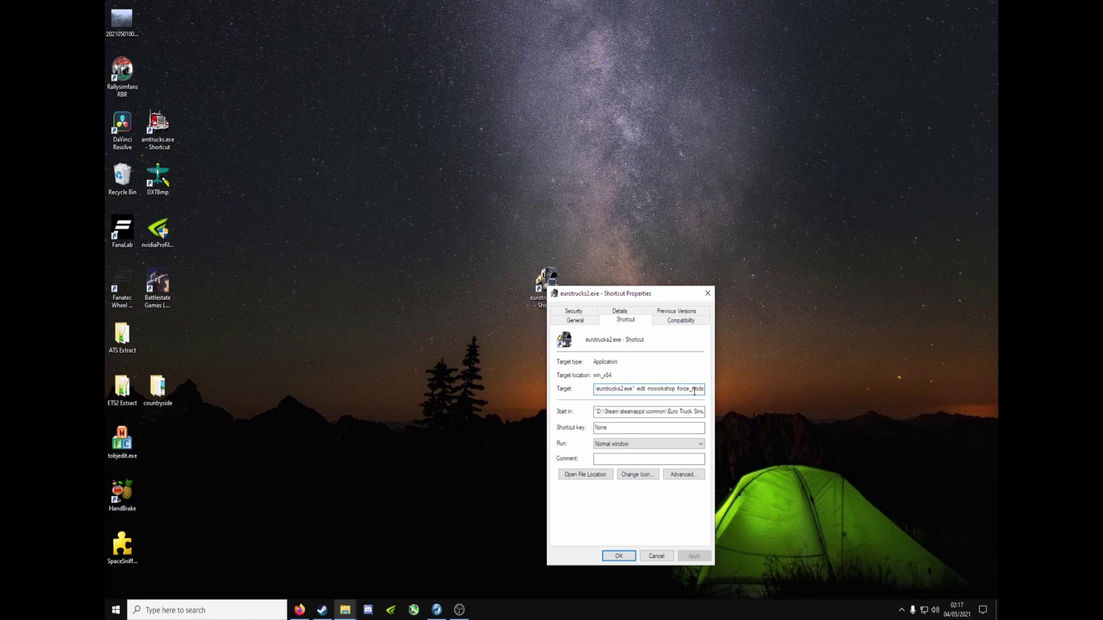
drag(635, 391, 710, 389)
click(632, 388)
text(")
drag(647, 298, 575, 174)
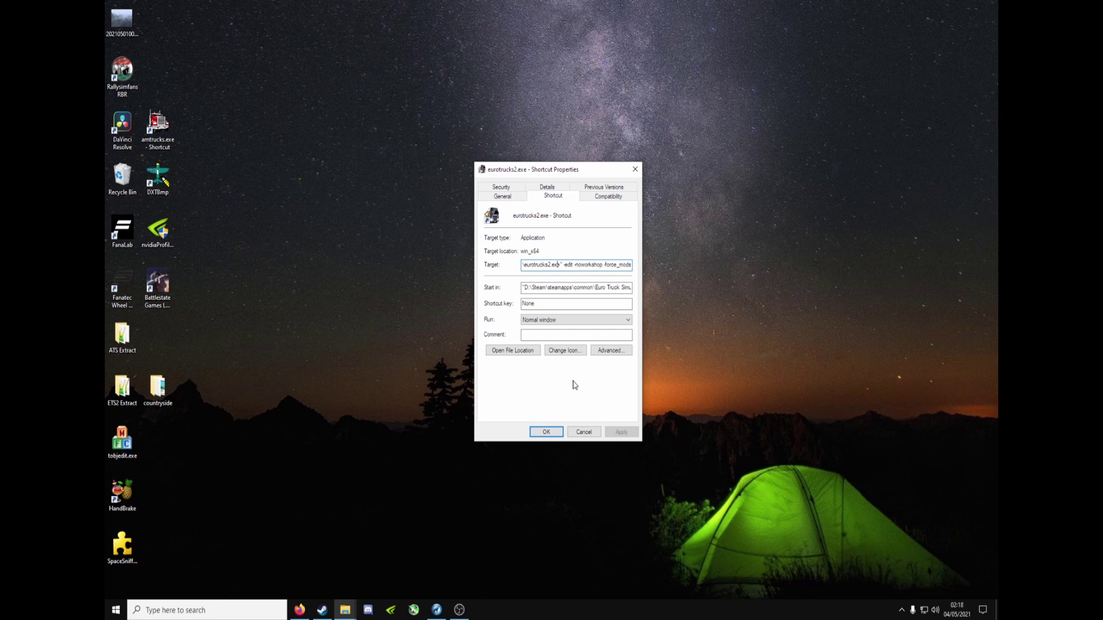
click(595, 435)
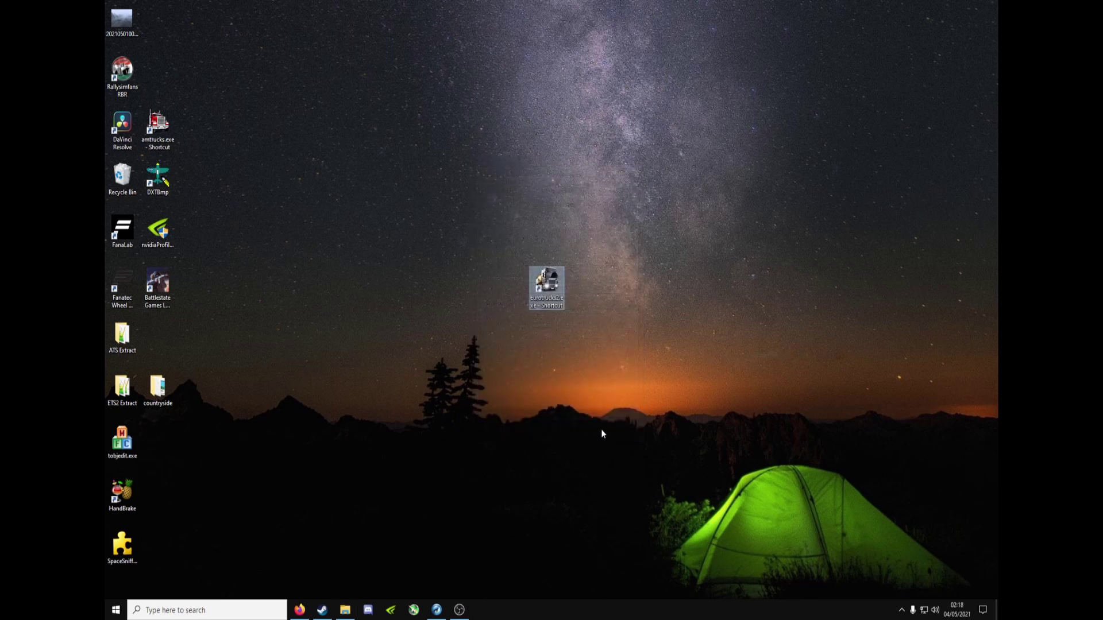
- Run the eurotrucks2.exe shortcut as administrator and allow the game launch with its optional parameters to open the map editor
right_click(557, 288)
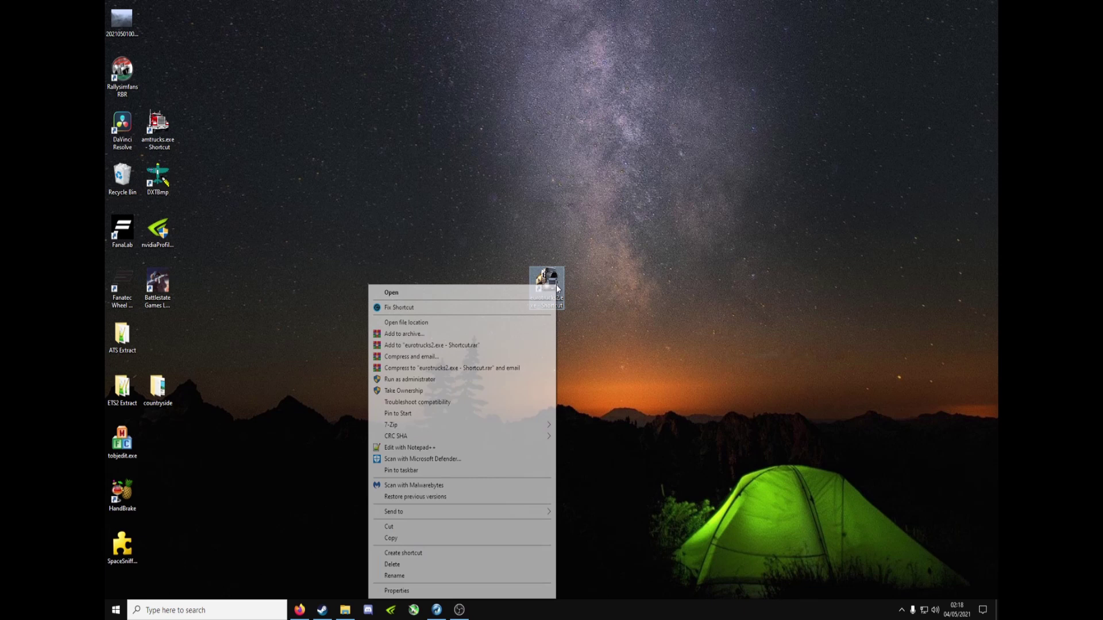
click(432, 380)
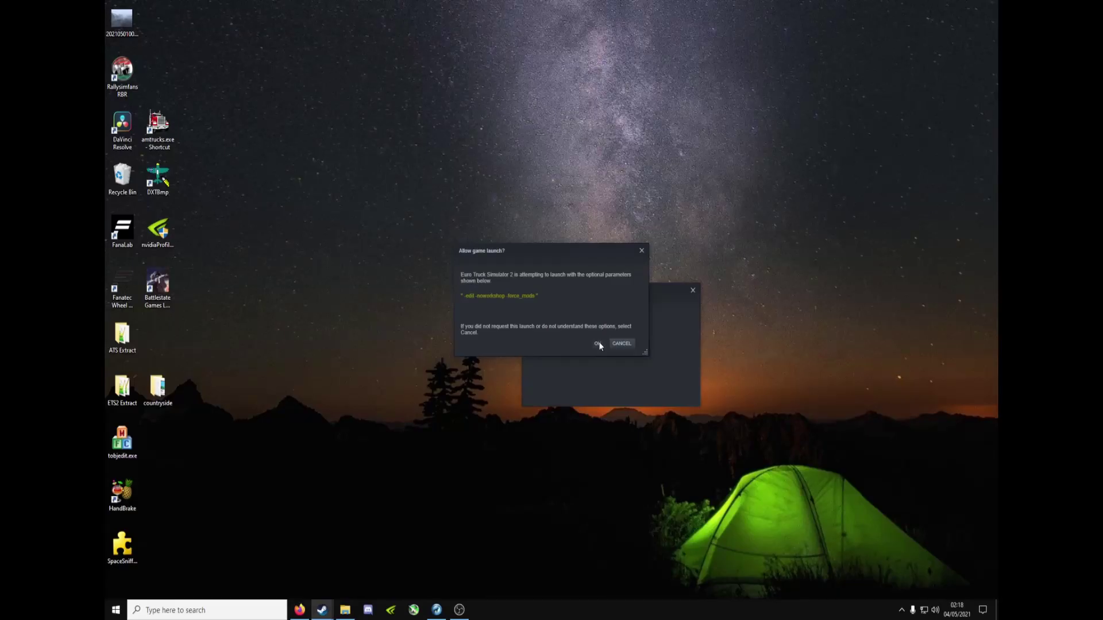
click(595, 343)
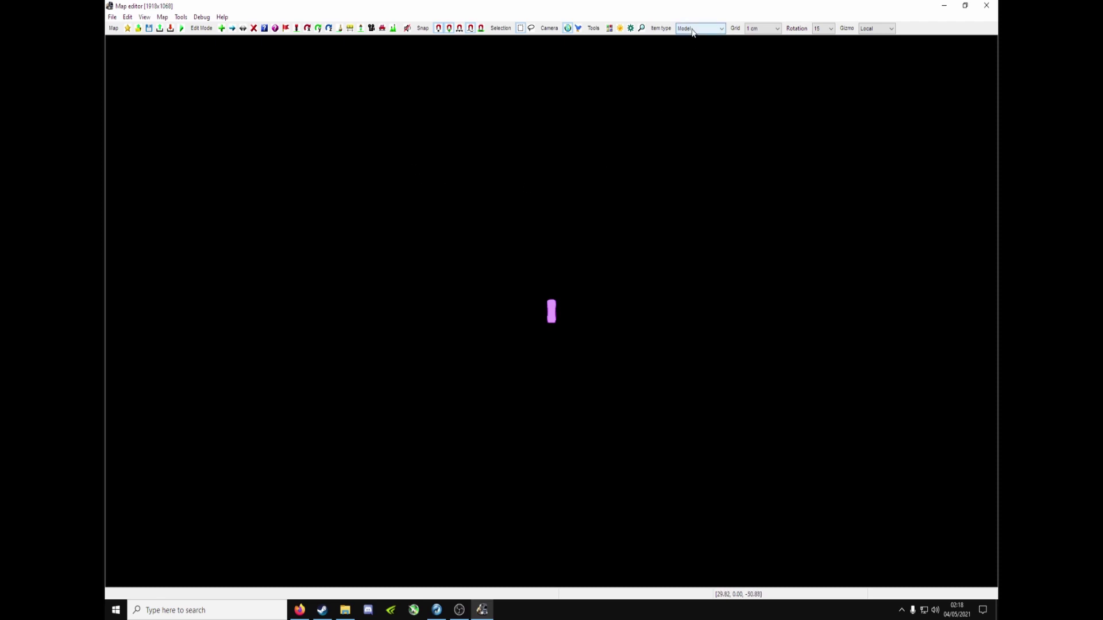
- Place a straight road about 65 m long on the empty map, using the road type Road 1 lane broken
click(692, 32)
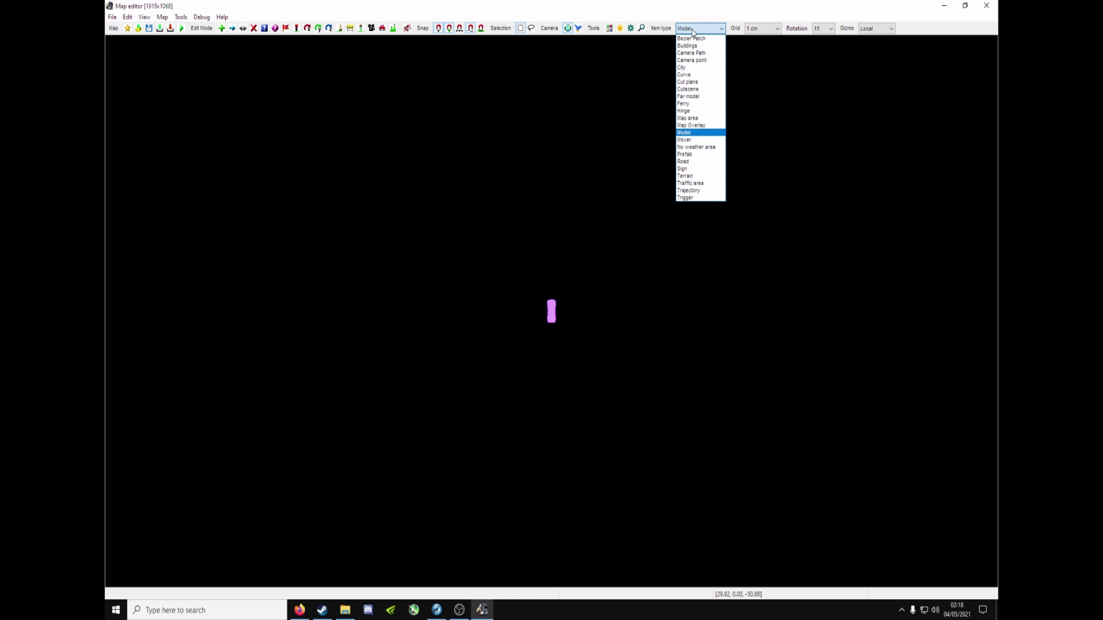
click(699, 163)
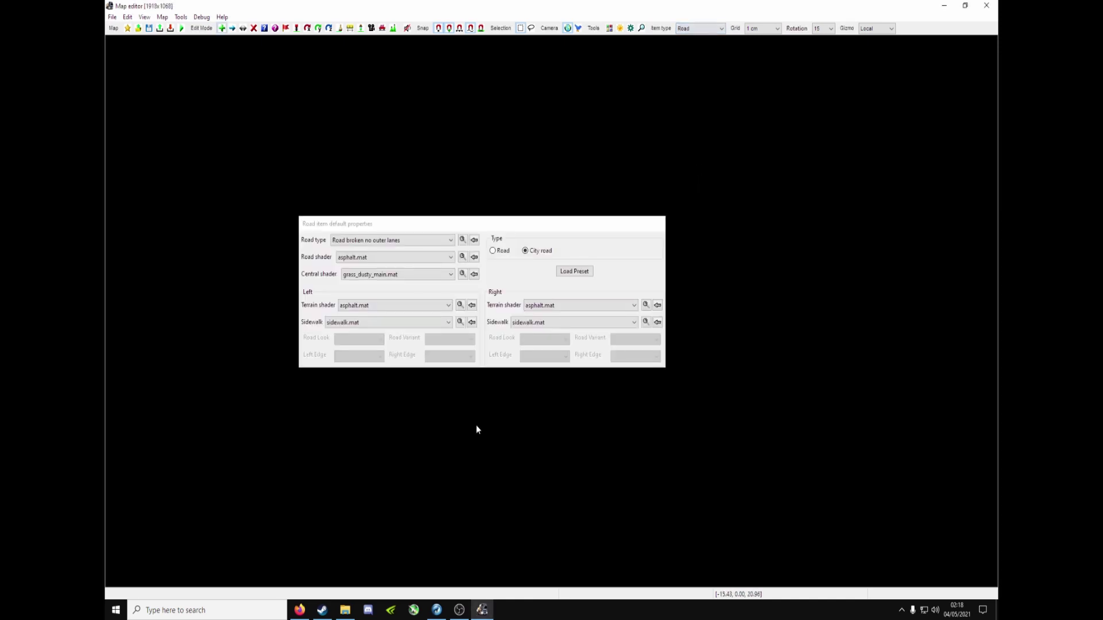
click(463, 240)
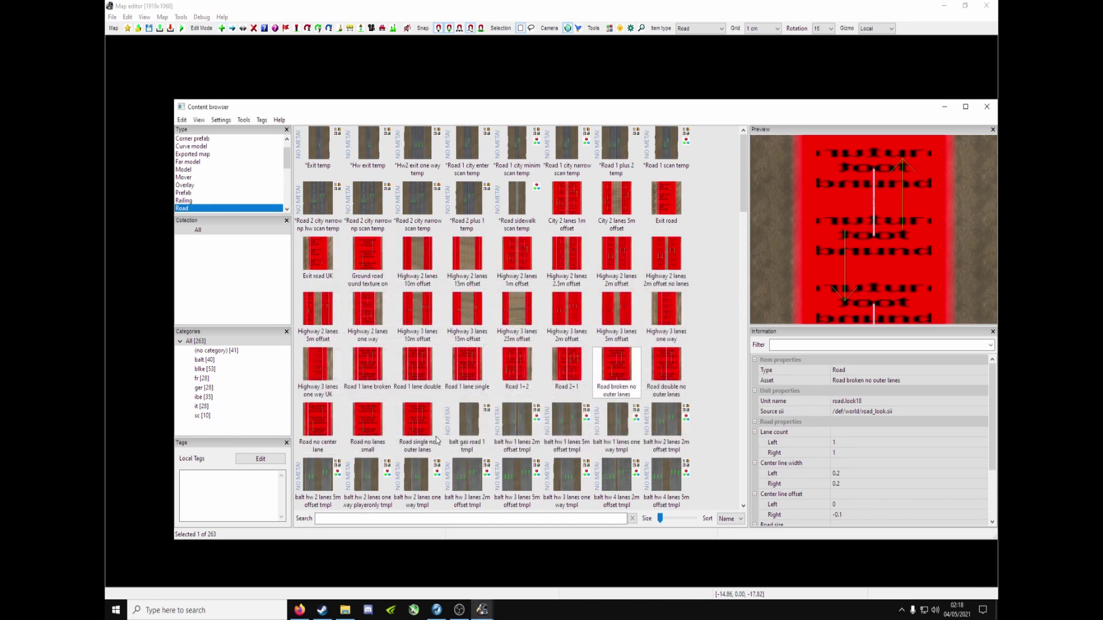
click(470, 365)
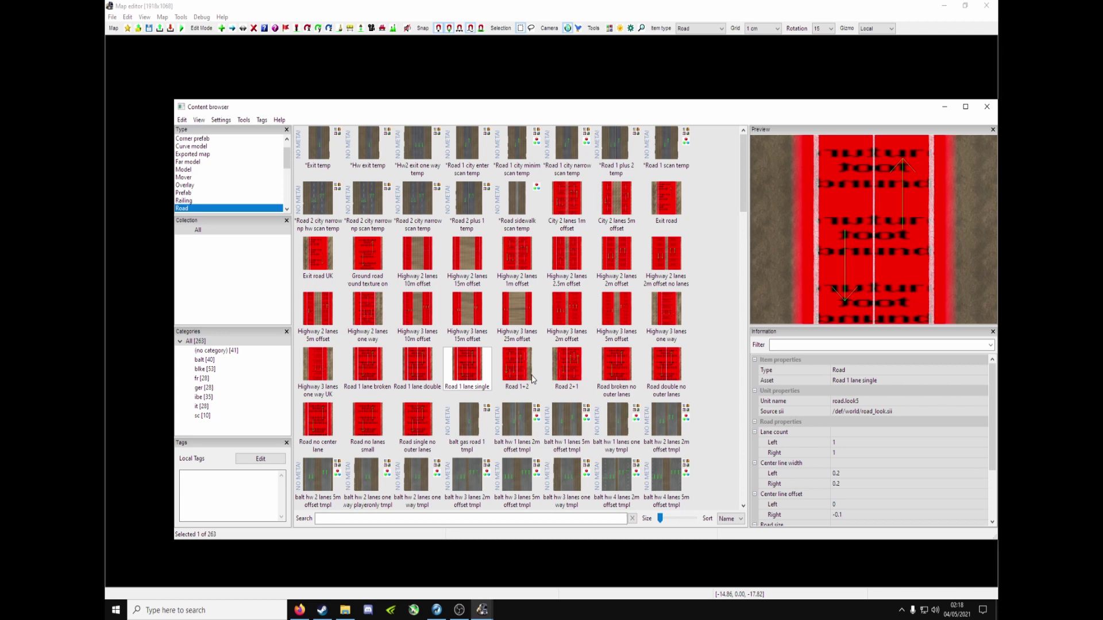
click(382, 370)
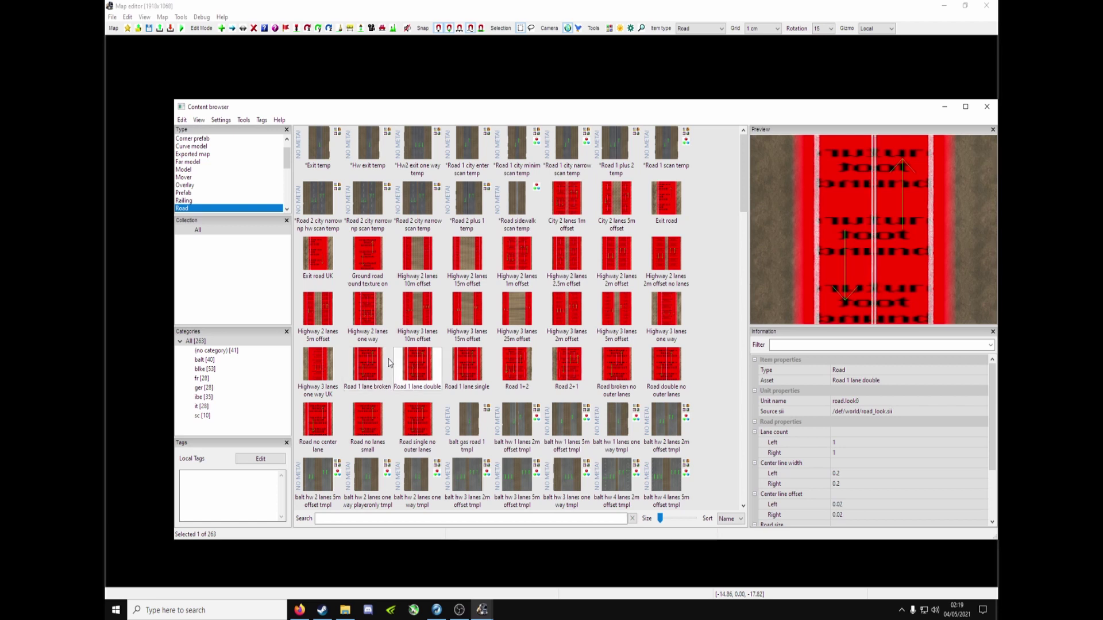
double_click(379, 360)
drag(443, 305, 827, 471)
click(517, 493)
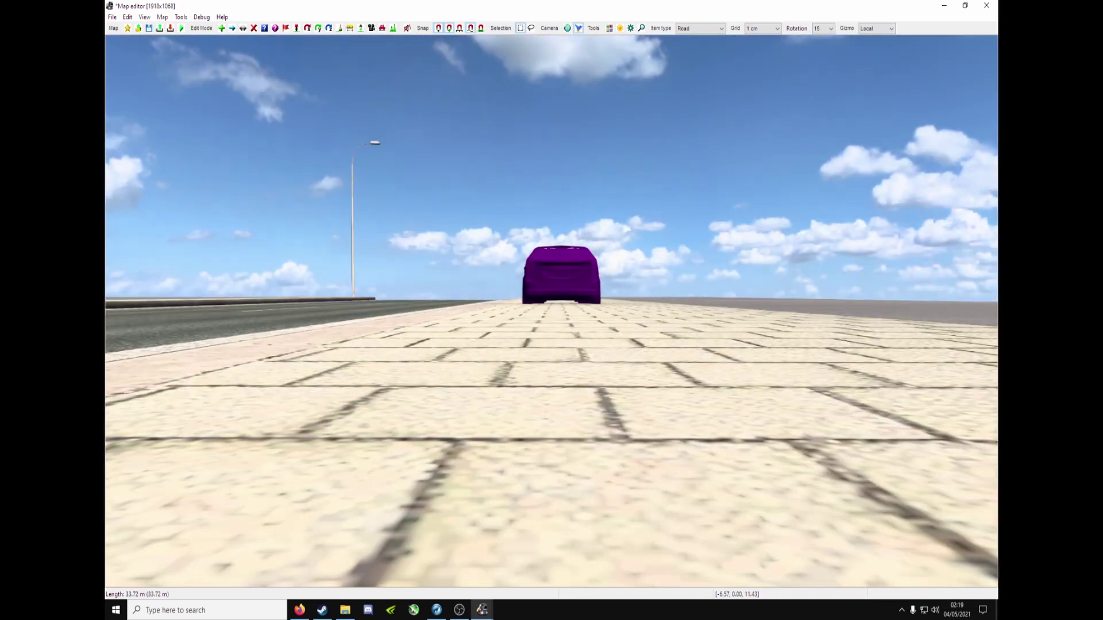
- Look over the new road from beside it, from lane level and from above its near end
key(KP_8)
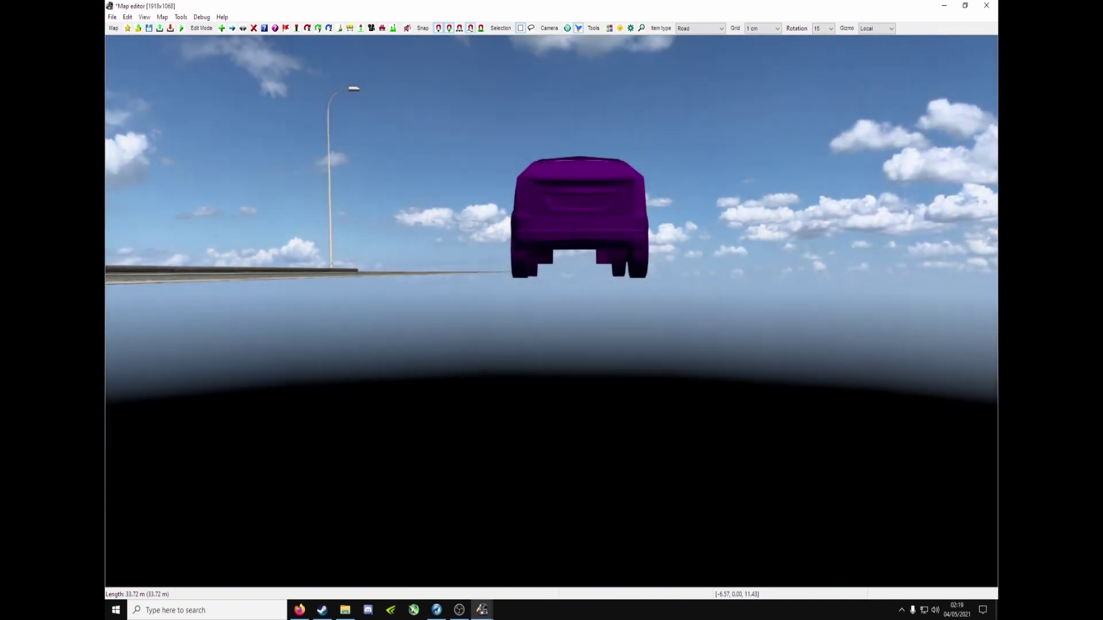
key(KP_5)
key(KP_4)
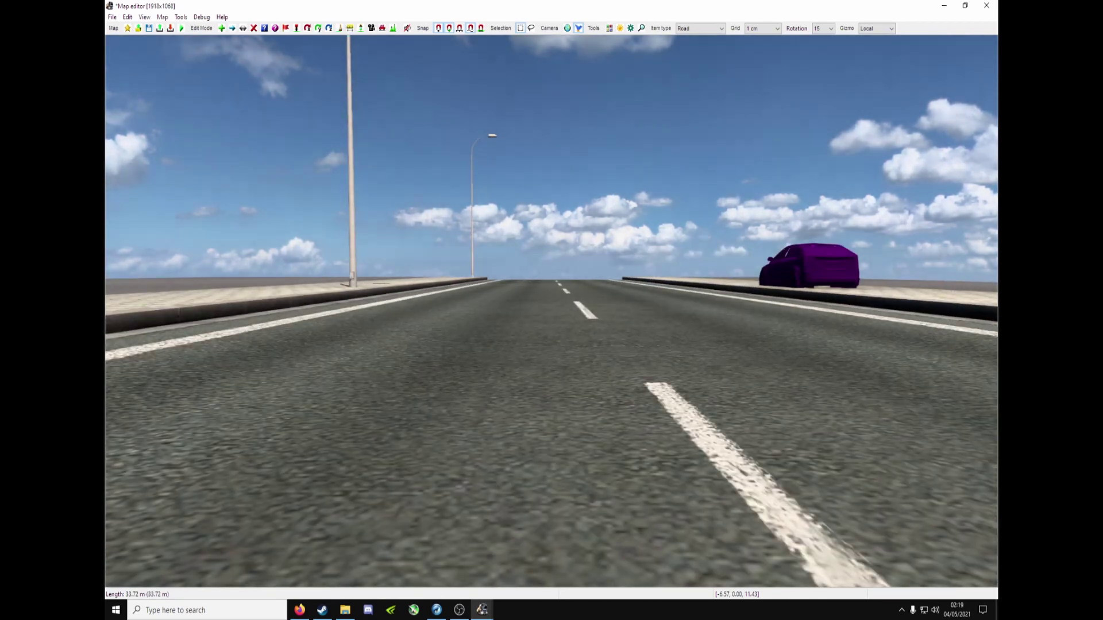
key(d)
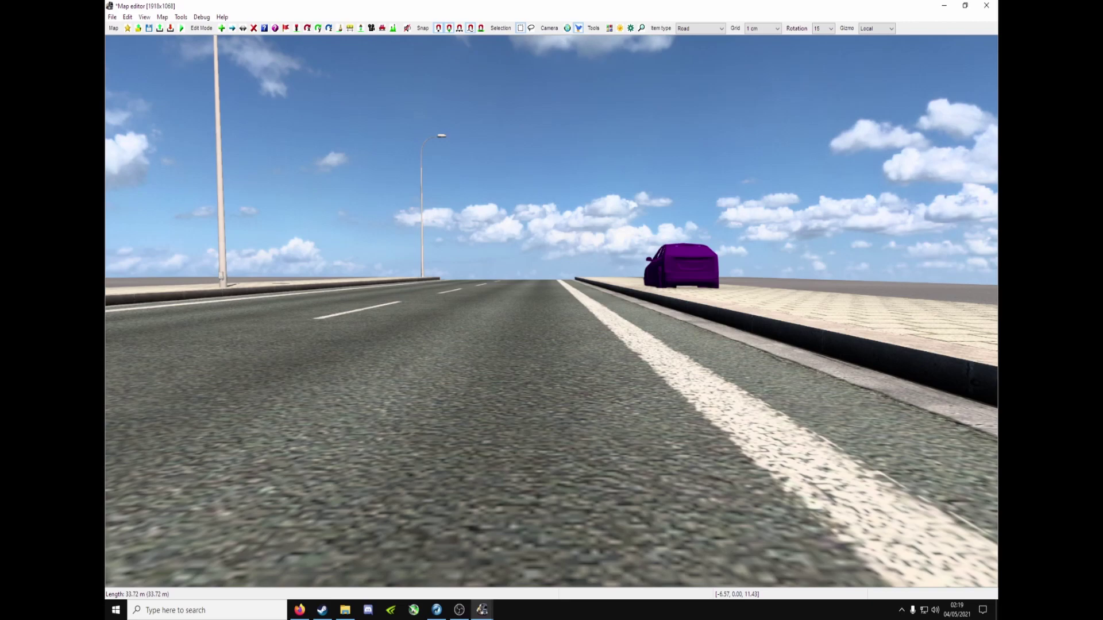
middle_drag(551, 311, 675, 363)
key(KP_5)
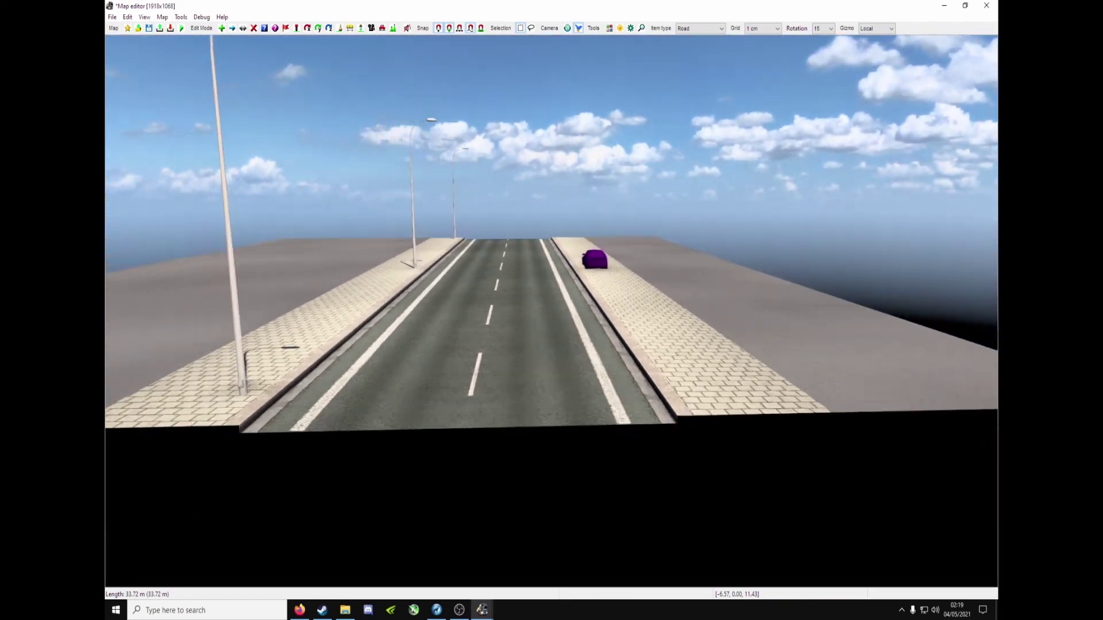
key(a)
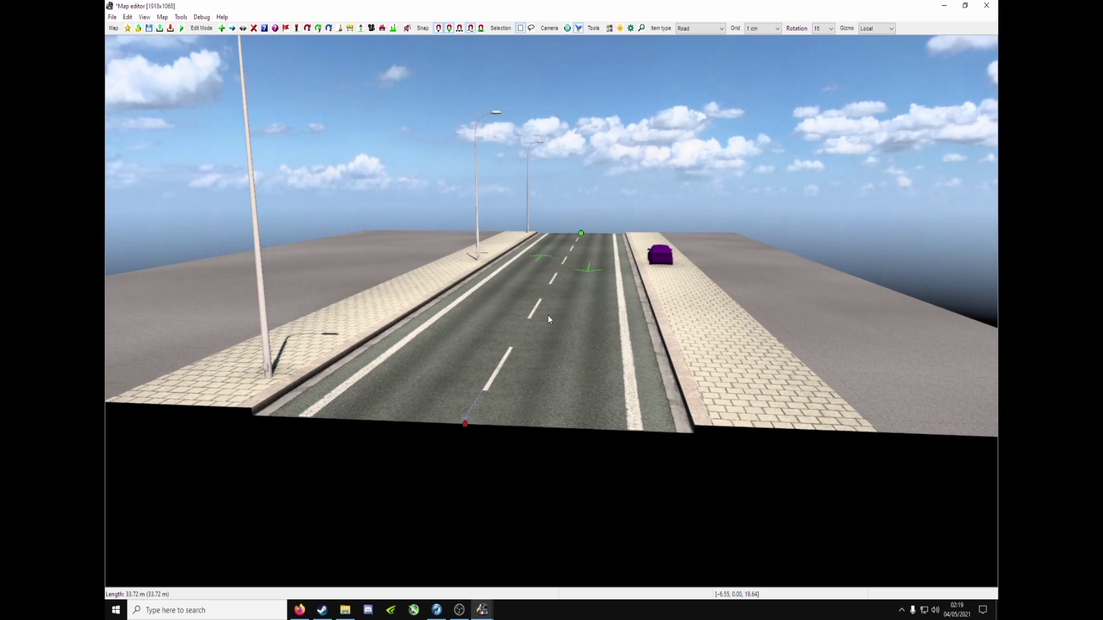
- Open the item properties of the placed road and choose grass_dusty_main.mat as its centre material
key(p)
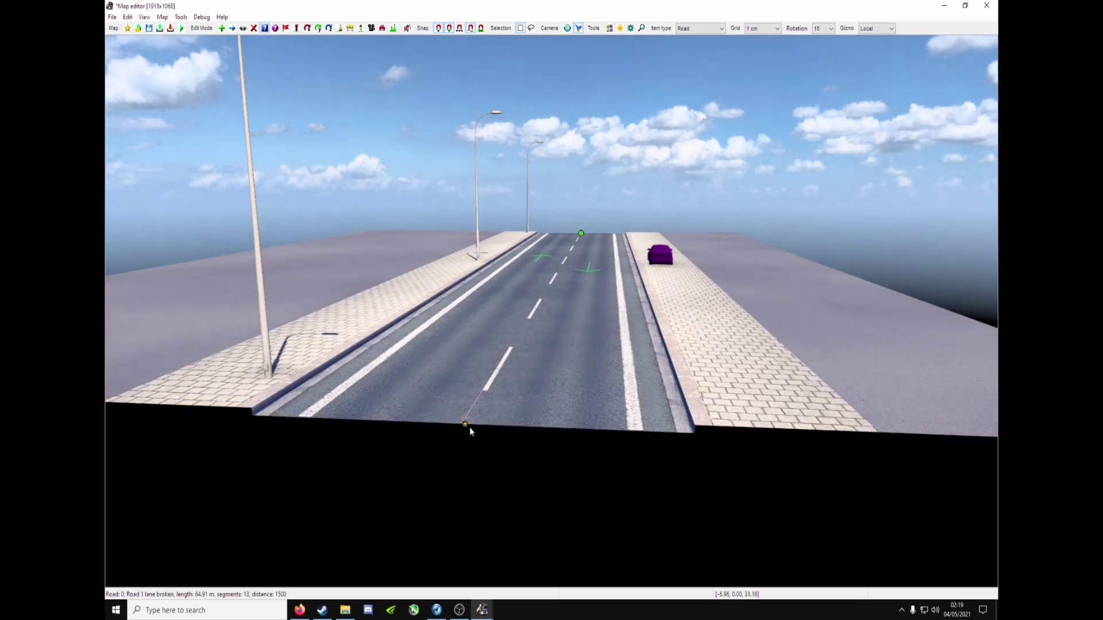
double_click(469, 428)
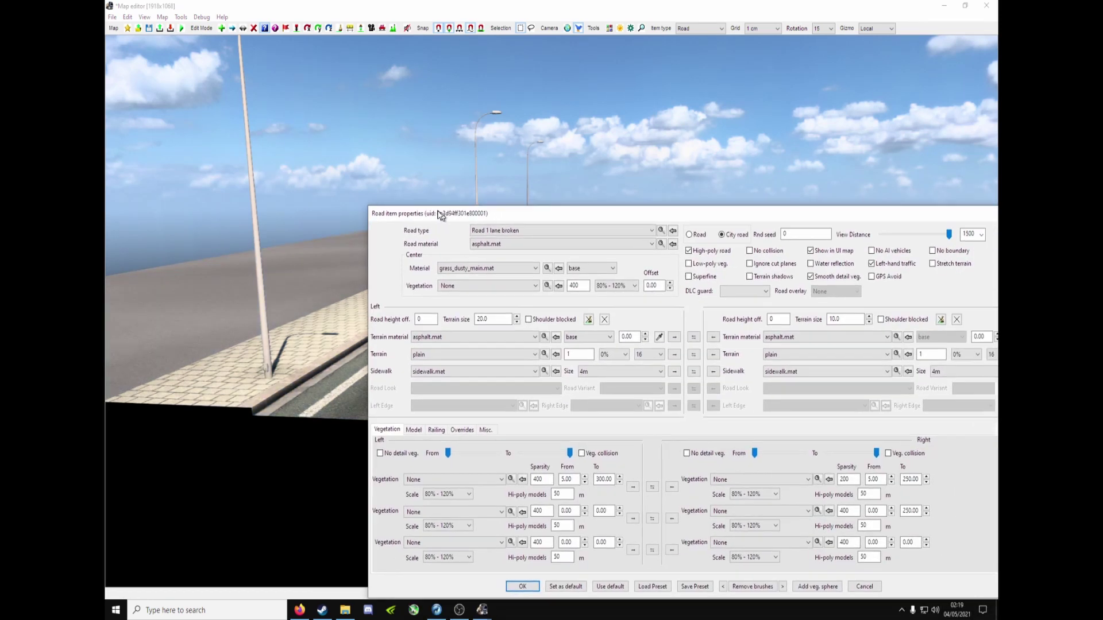
drag(440, 216, 353, 181)
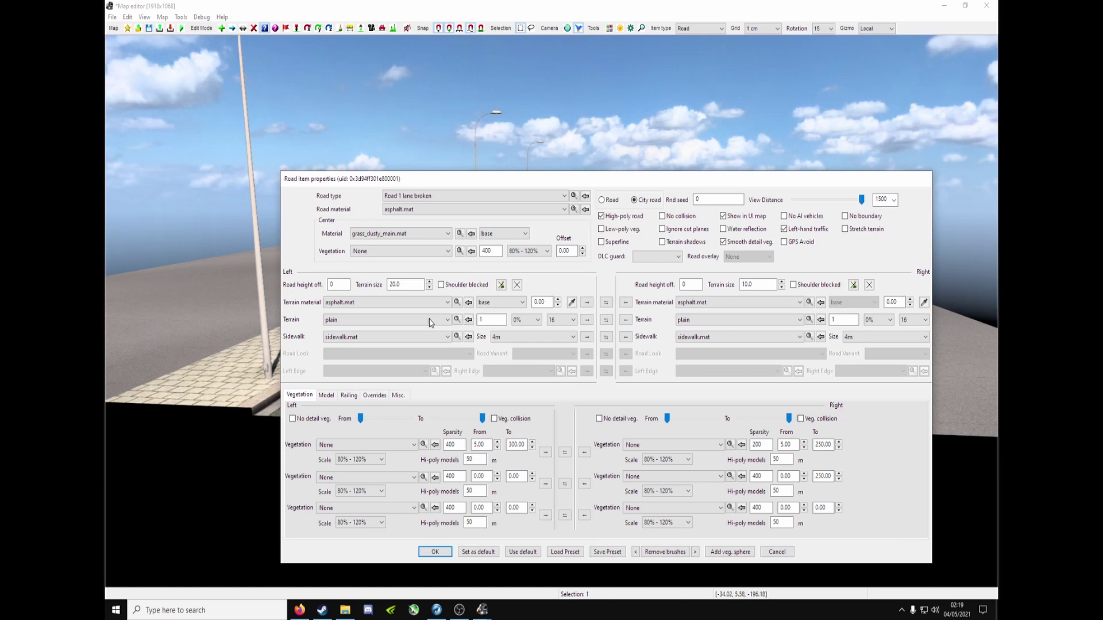
click(409, 235)
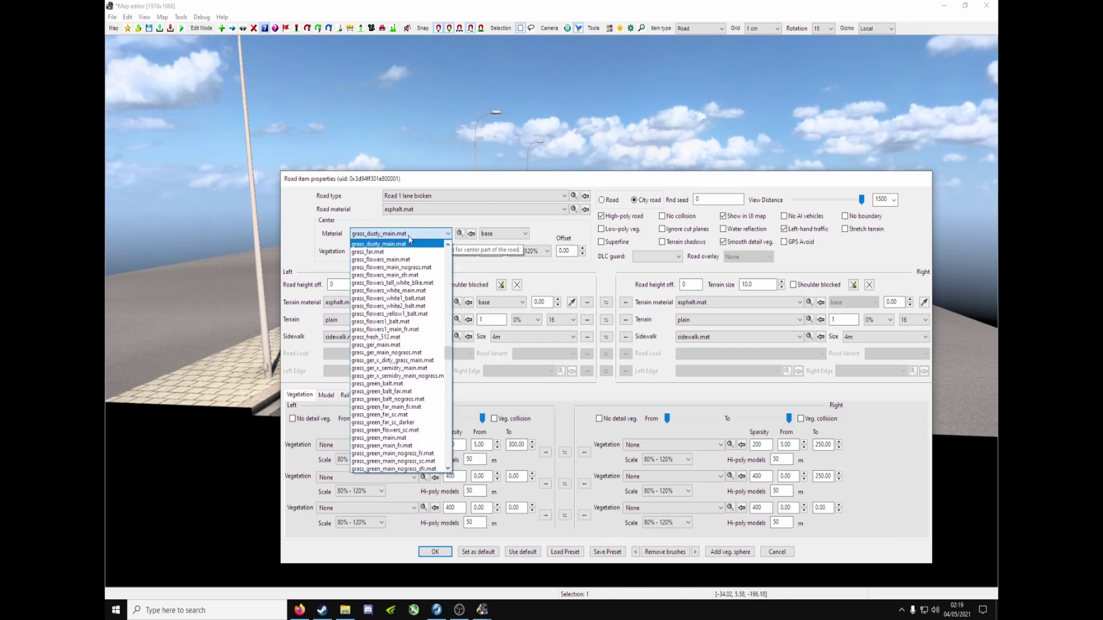
click(409, 243)
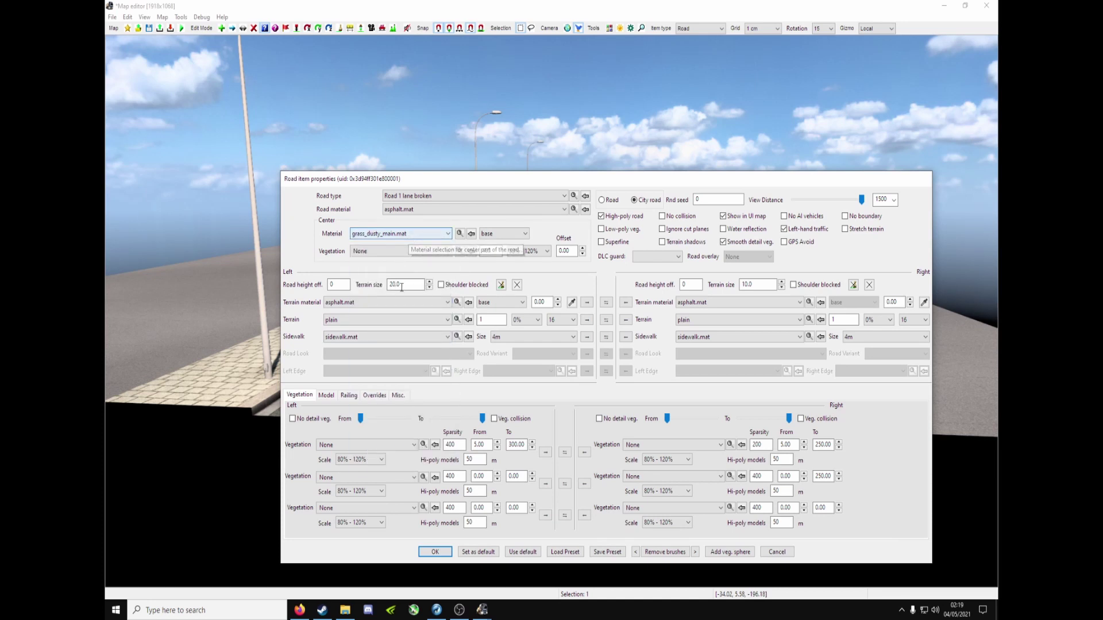
- Set the terrain material on both sides of the road to grass_austria_main.mat and check the verges in the 3D view
click(384, 303)
key(g)
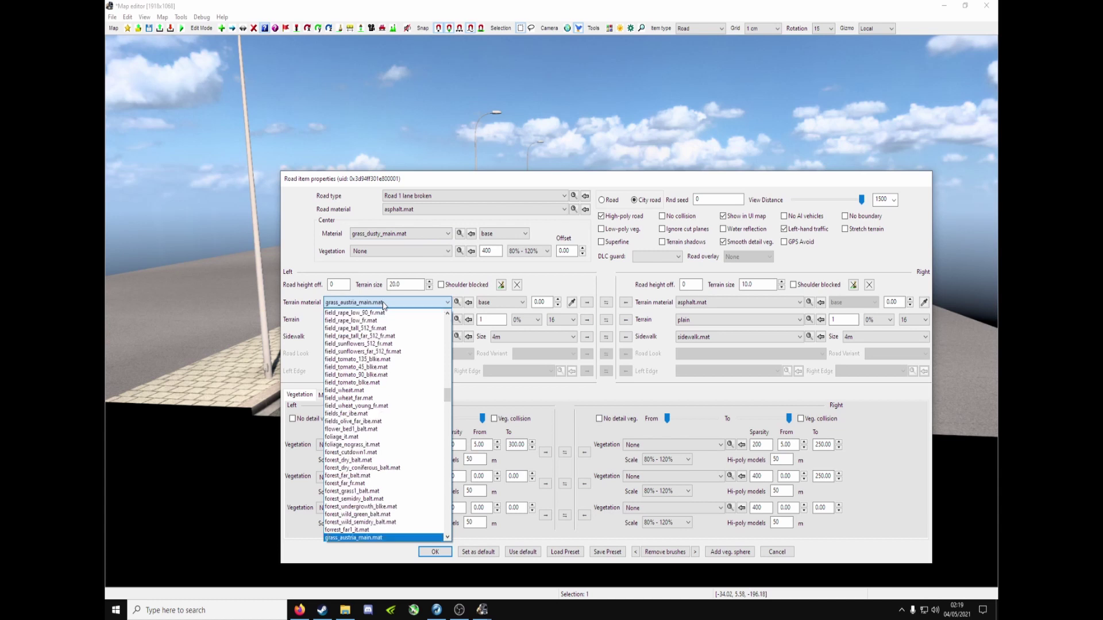
click(384, 303)
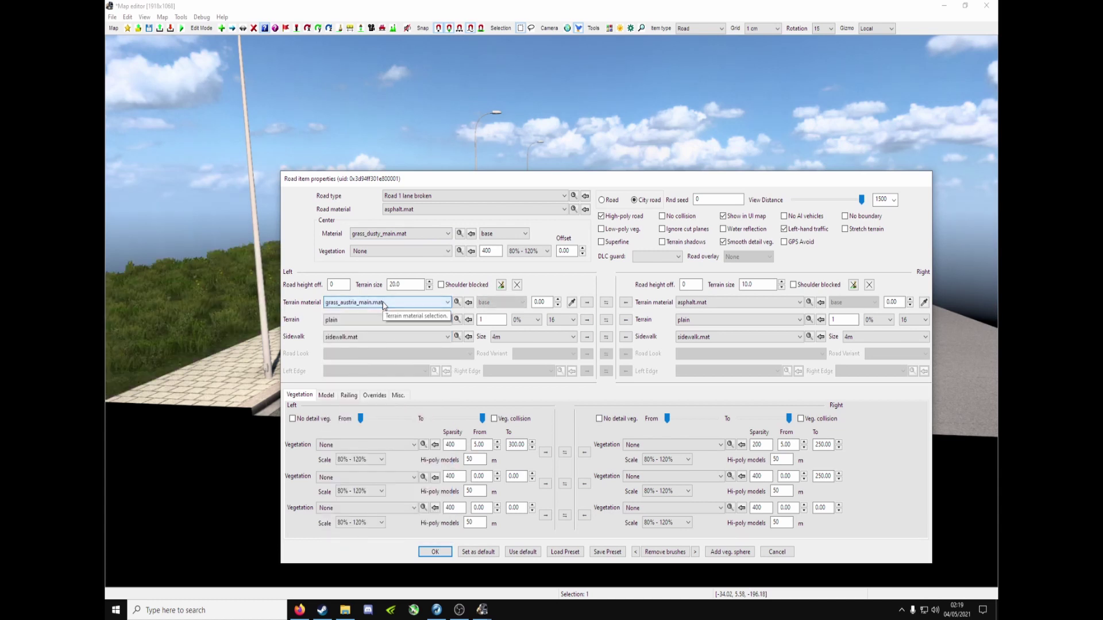
click(715, 304)
key(g)
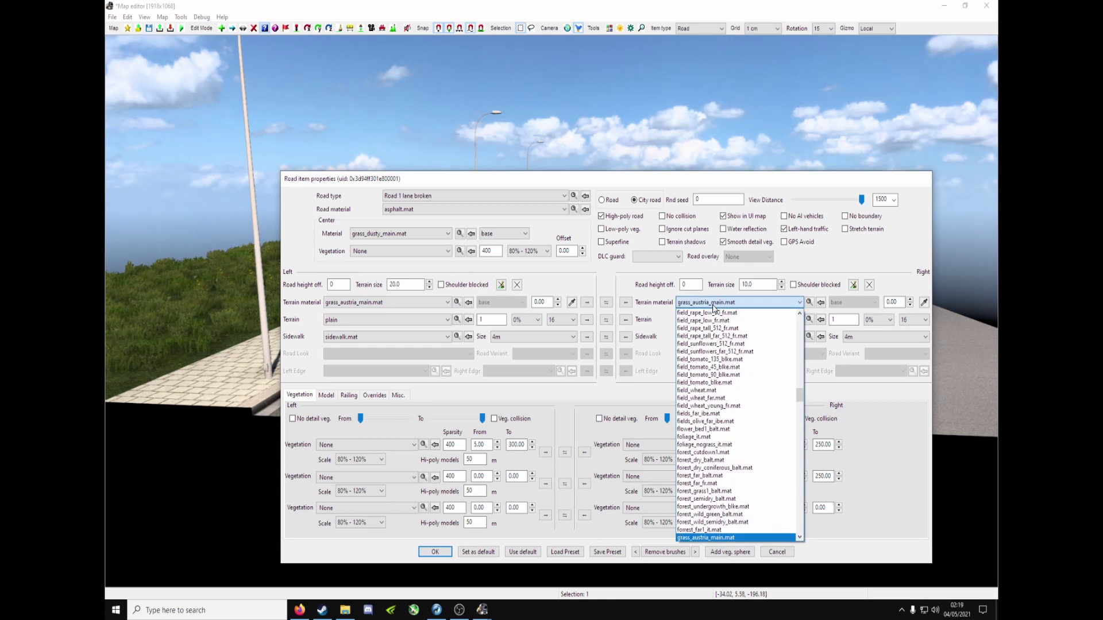
click(714, 305)
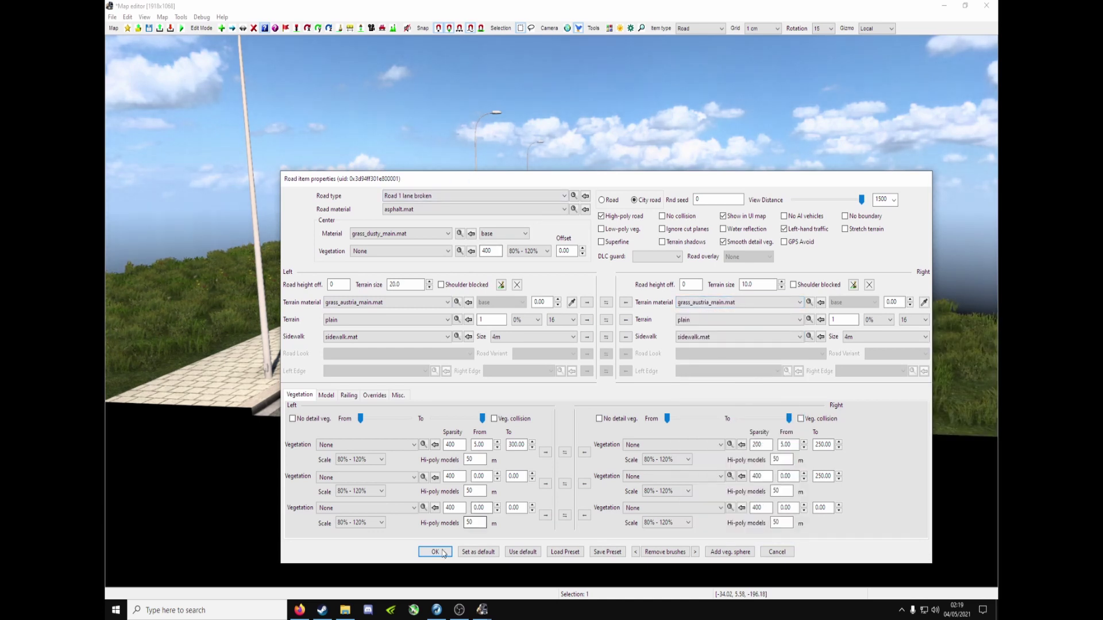
drag(425, 179, 998, 237)
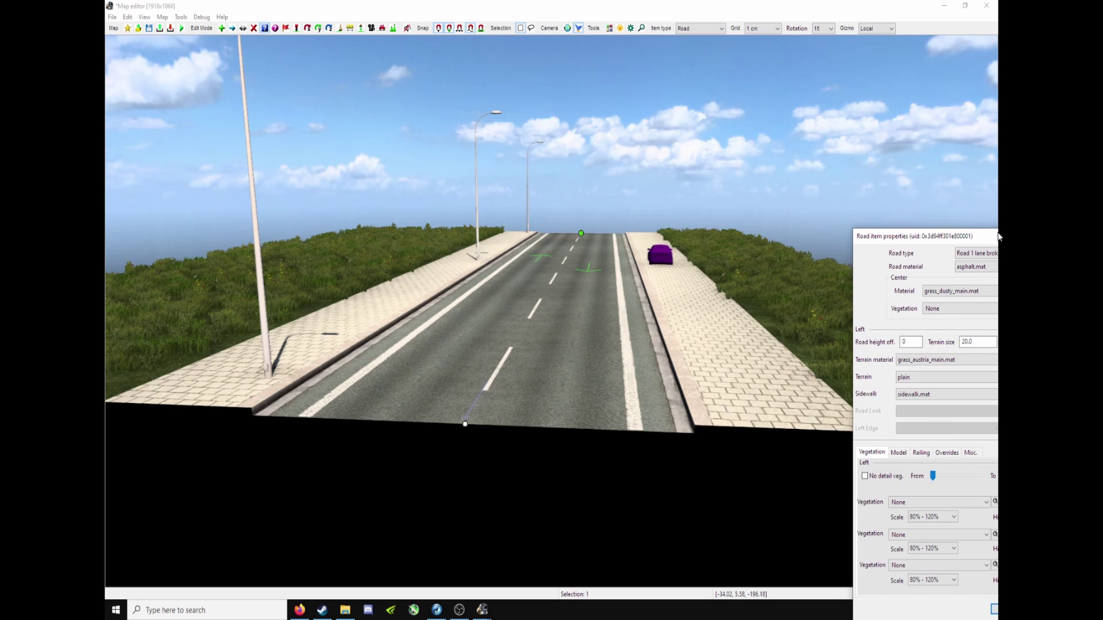
drag(998, 236, 417, 139)
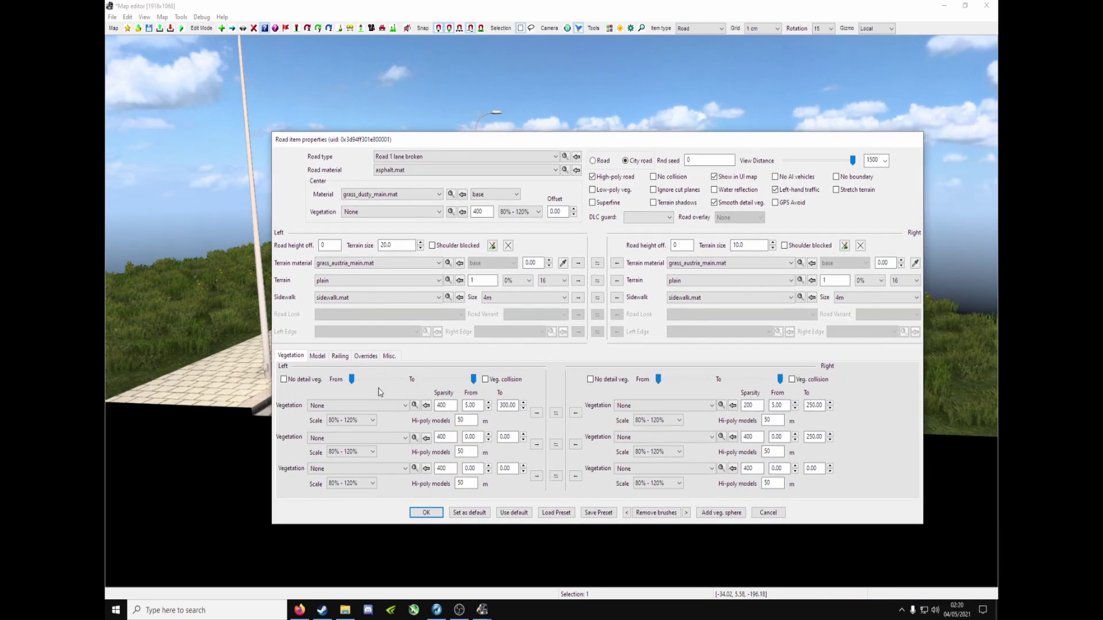
- Set the first roadside model on the road's left side to lamp 06 ibe
click(319, 357)
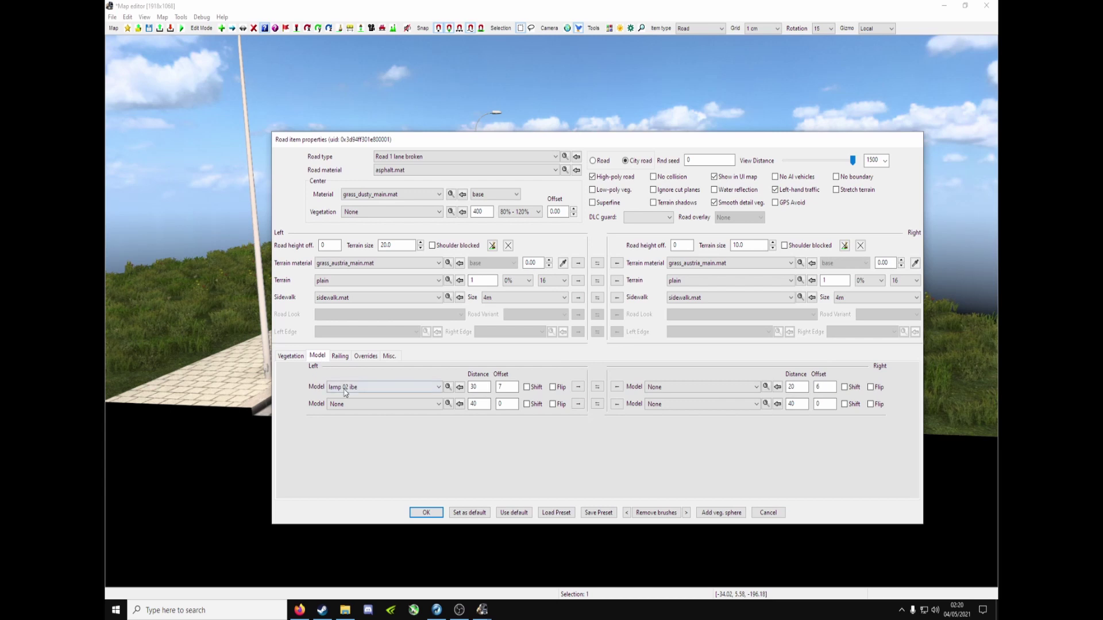
click(370, 396)
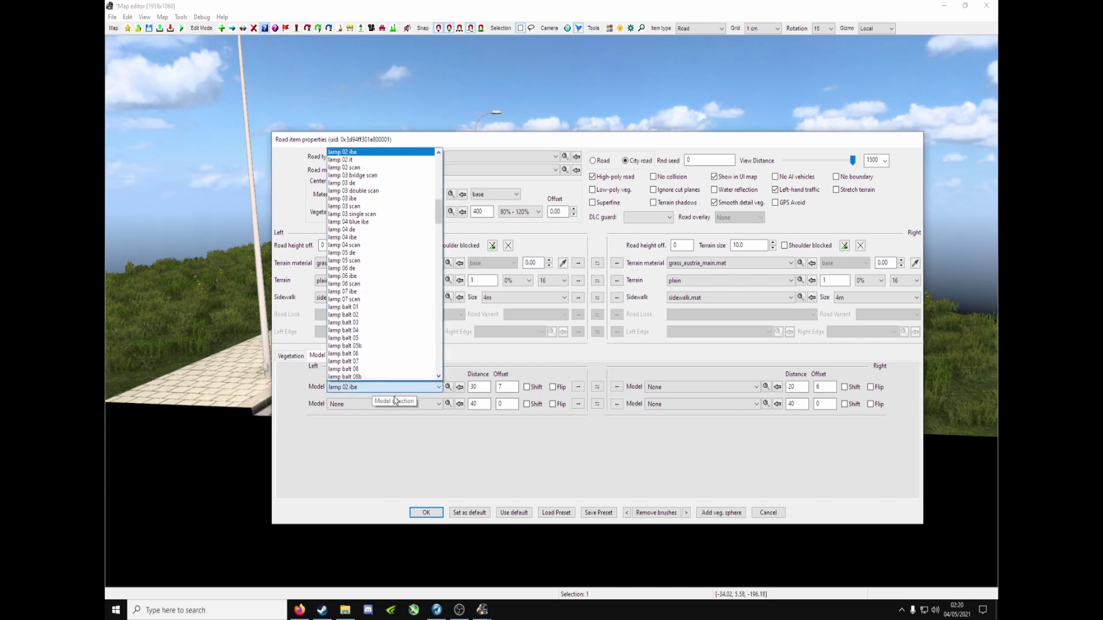
click(434, 217)
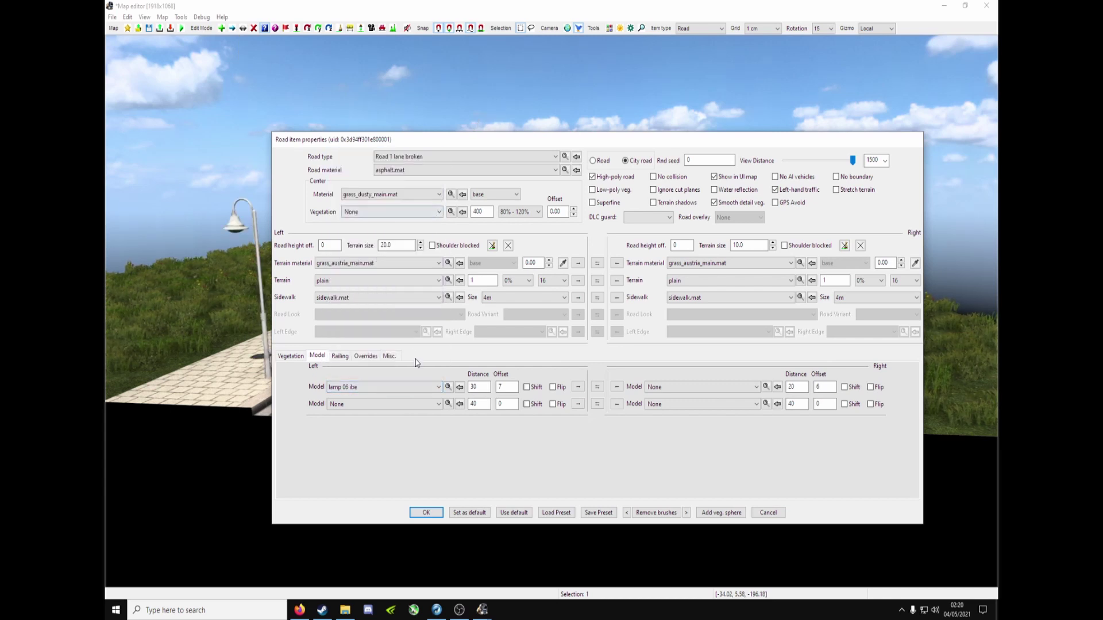
- Set the first left-side model to None to remove the street lamps, and check the road in the 3D view
click(402, 388)
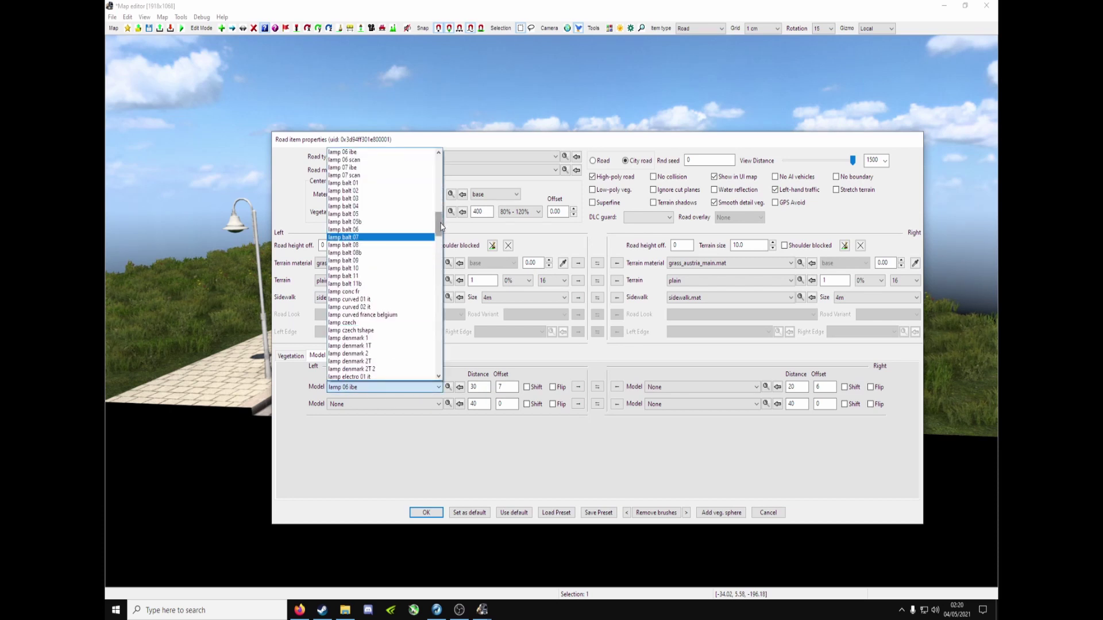
drag(441, 226, 438, 154)
click(350, 153)
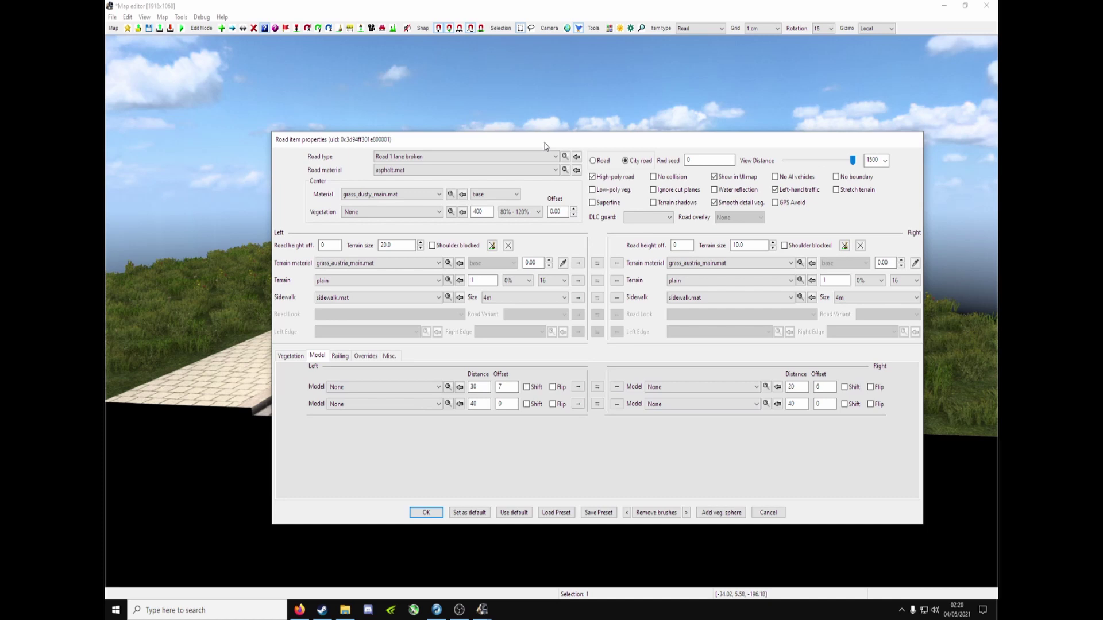
drag(537, 142, 996, 180)
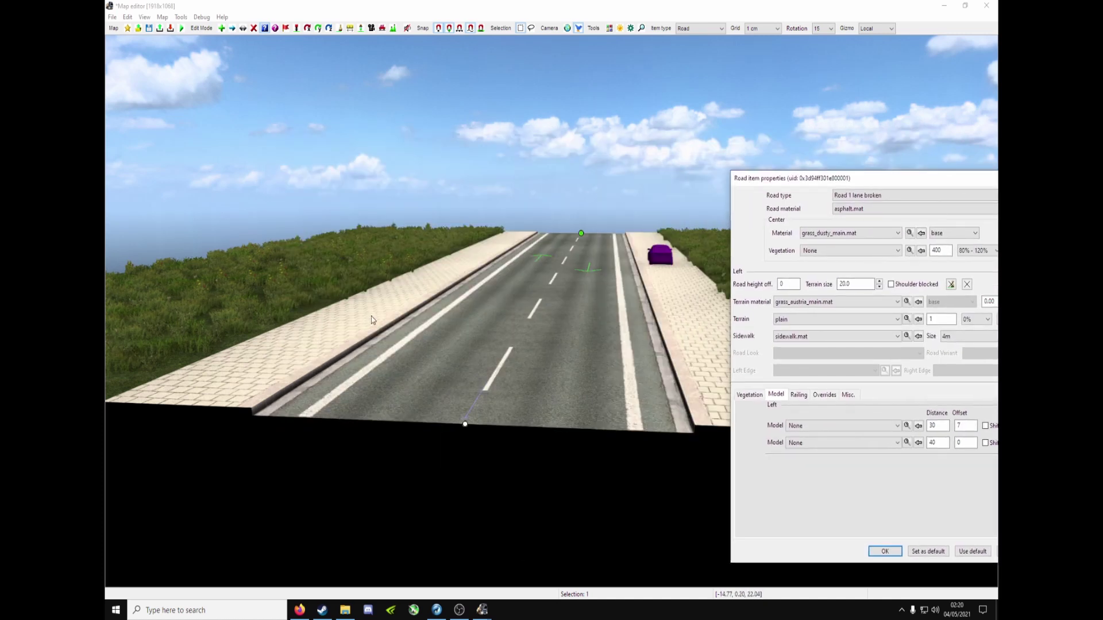
drag(824, 181, 301, 174)
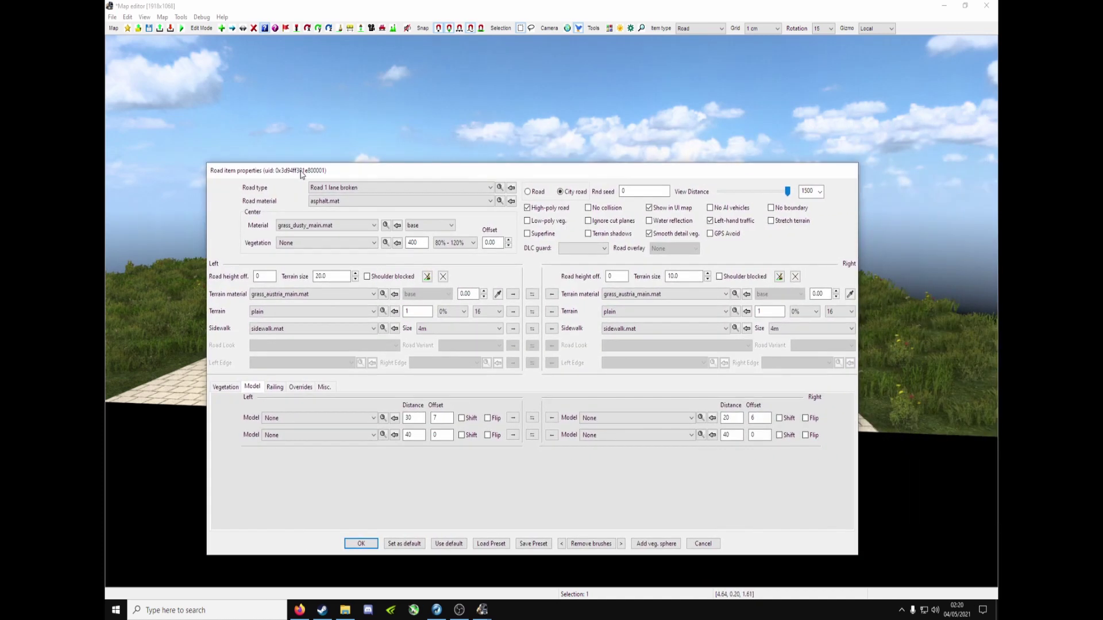
- Compare the Road and City road variants, apply Road to remove the sidewalks, and accept the road's properties
drag(403, 173, 395, 478)
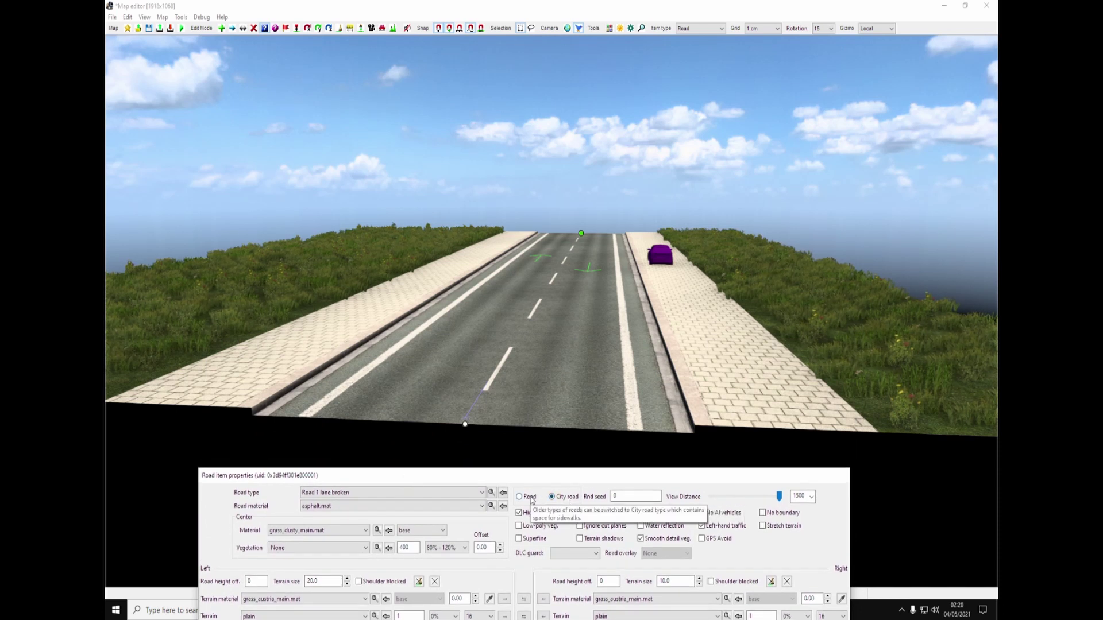
click(520, 497)
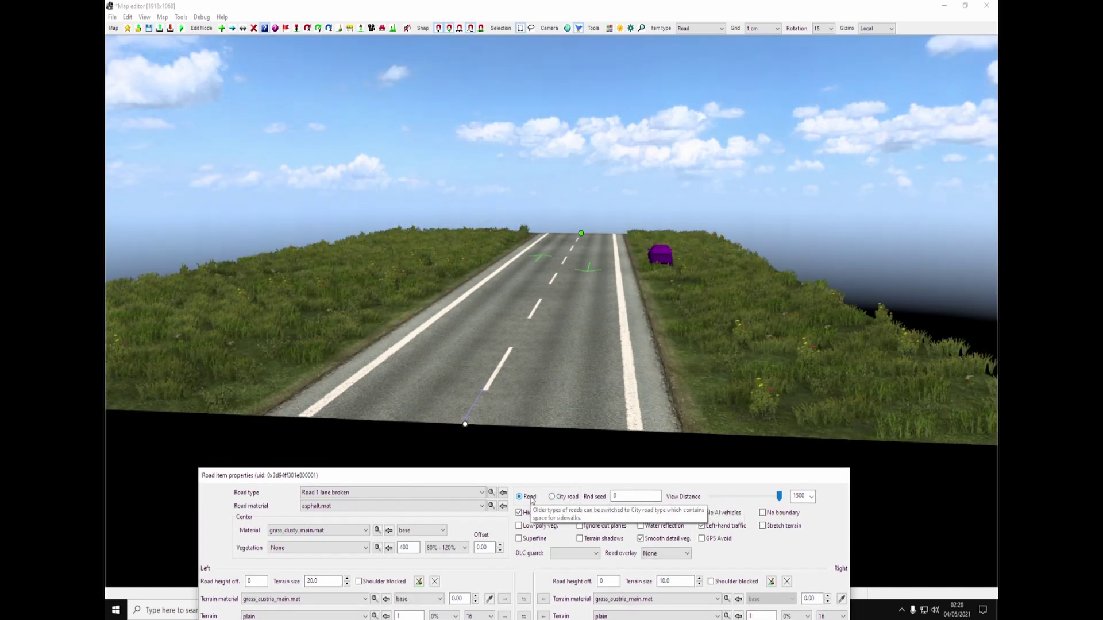
click(566, 497)
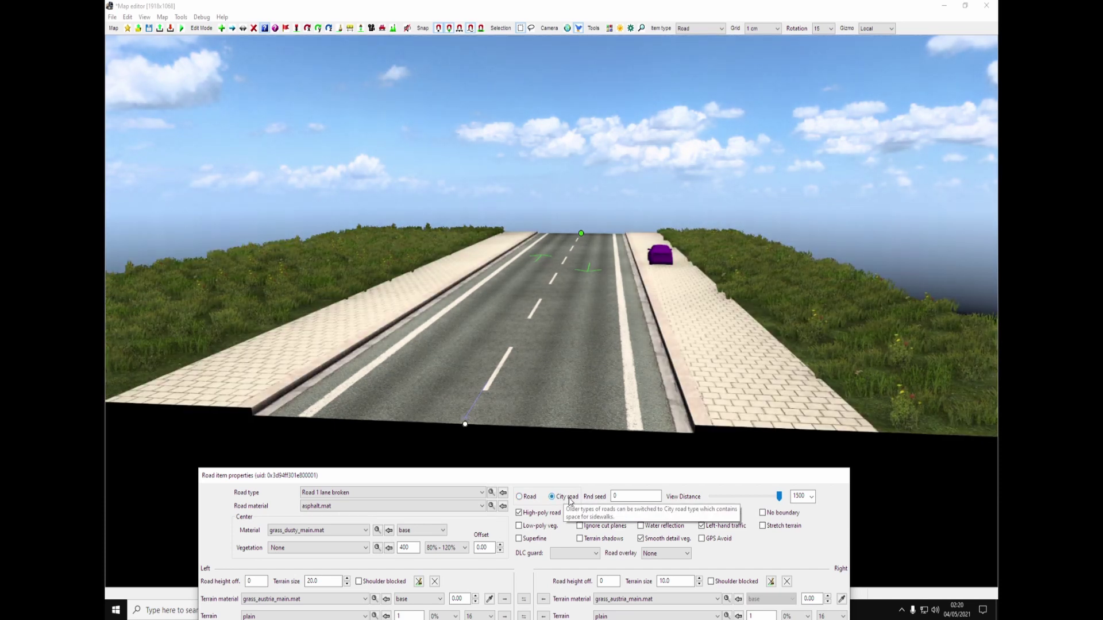
click(520, 497)
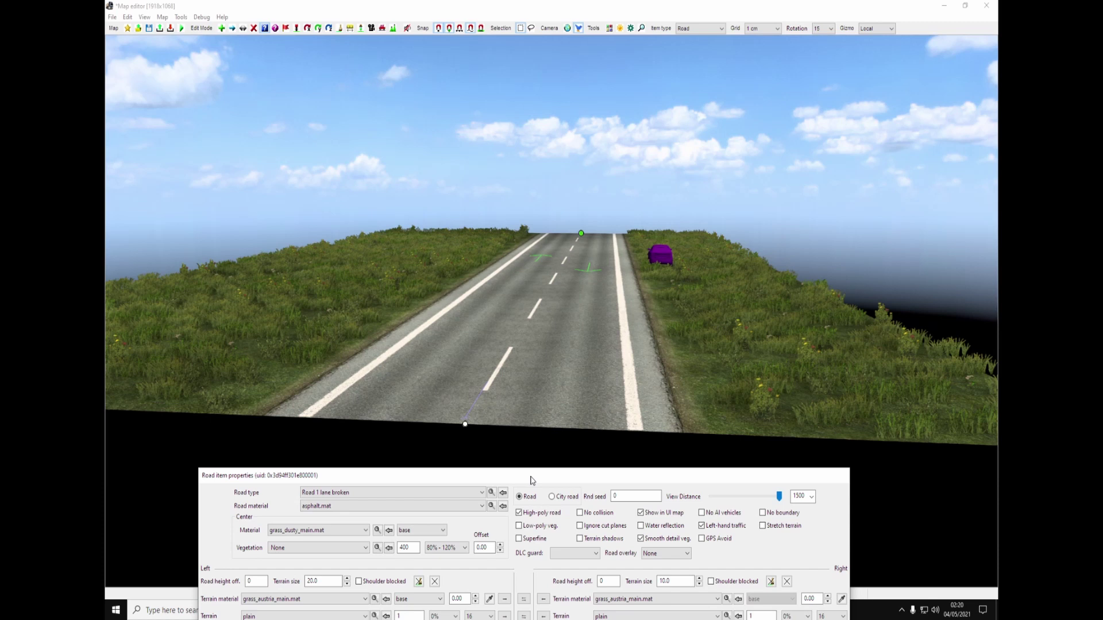
drag(530, 480, 598, 185)
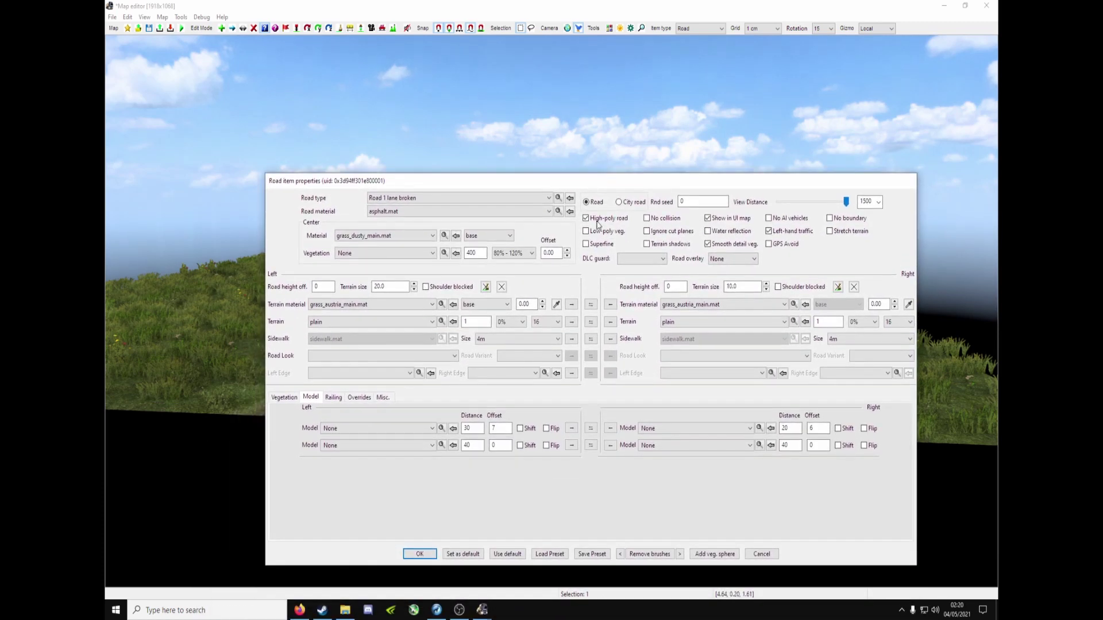
click(419, 554)
- Reposition the purple car marker from the grass verge to the left lane near the road's near end
right_drag(557, 369, 575, 325)
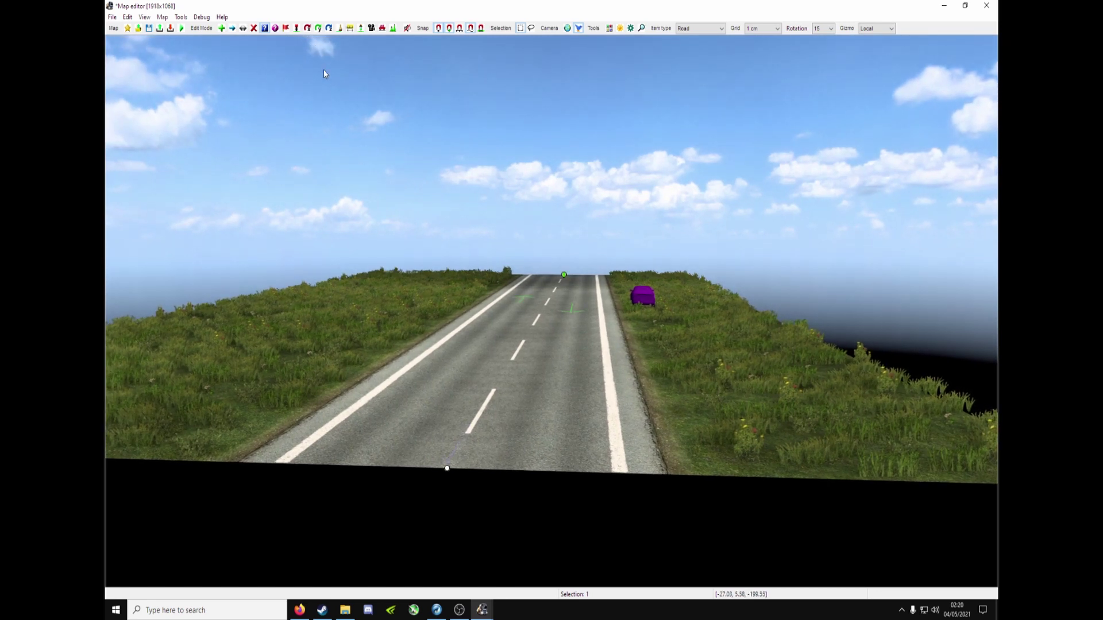
click(284, 30)
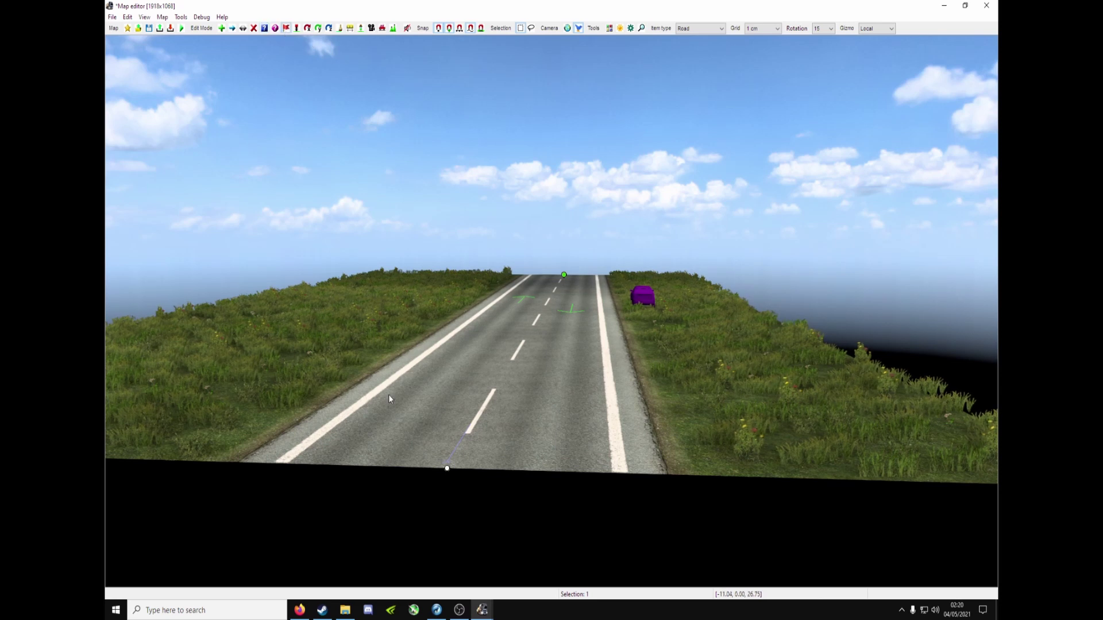
click(439, 398)
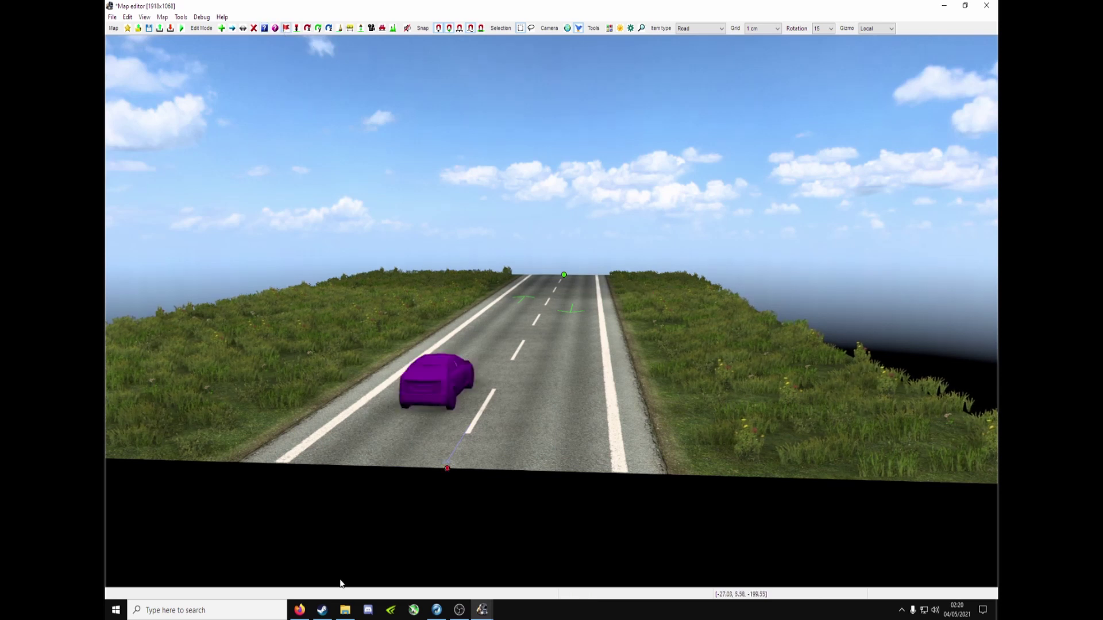
click(534, 384)
click(589, 377)
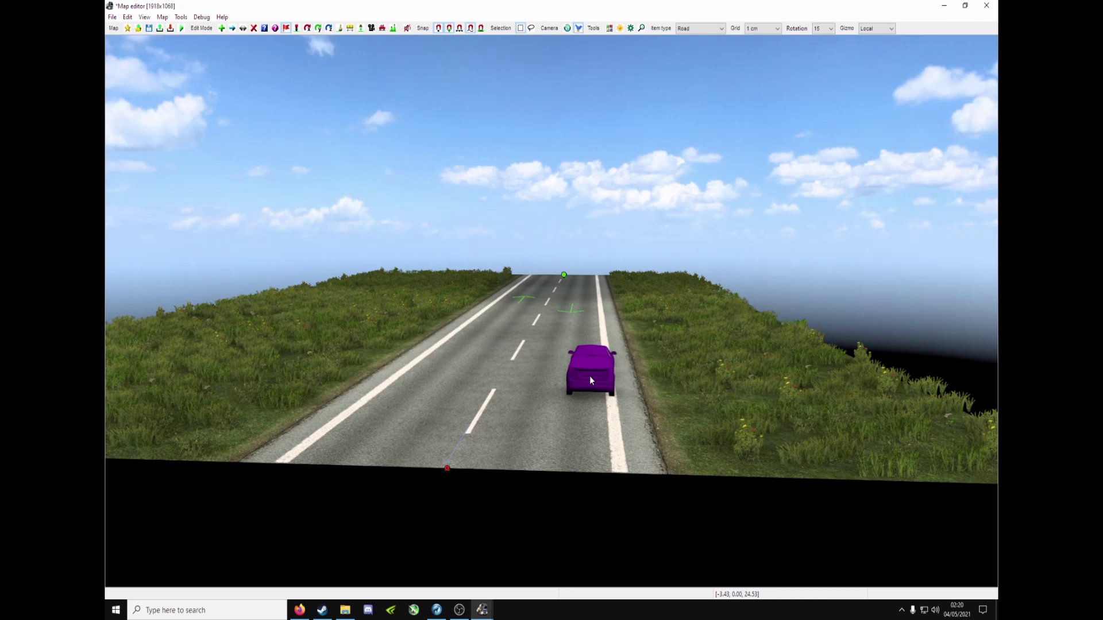
click(537, 310)
click(425, 397)
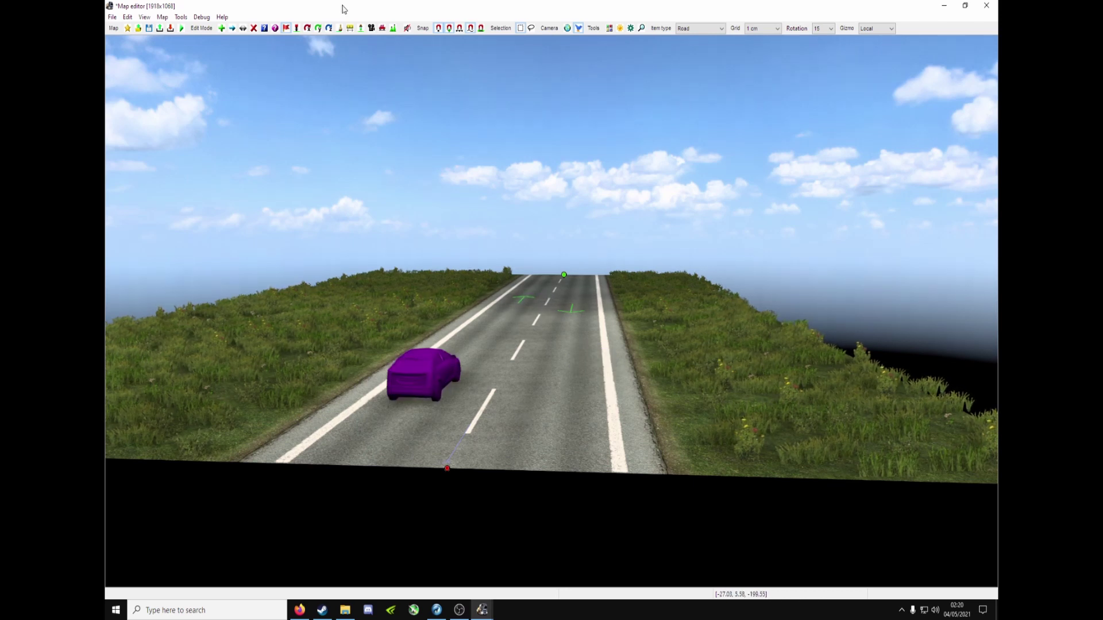
click(181, 28)
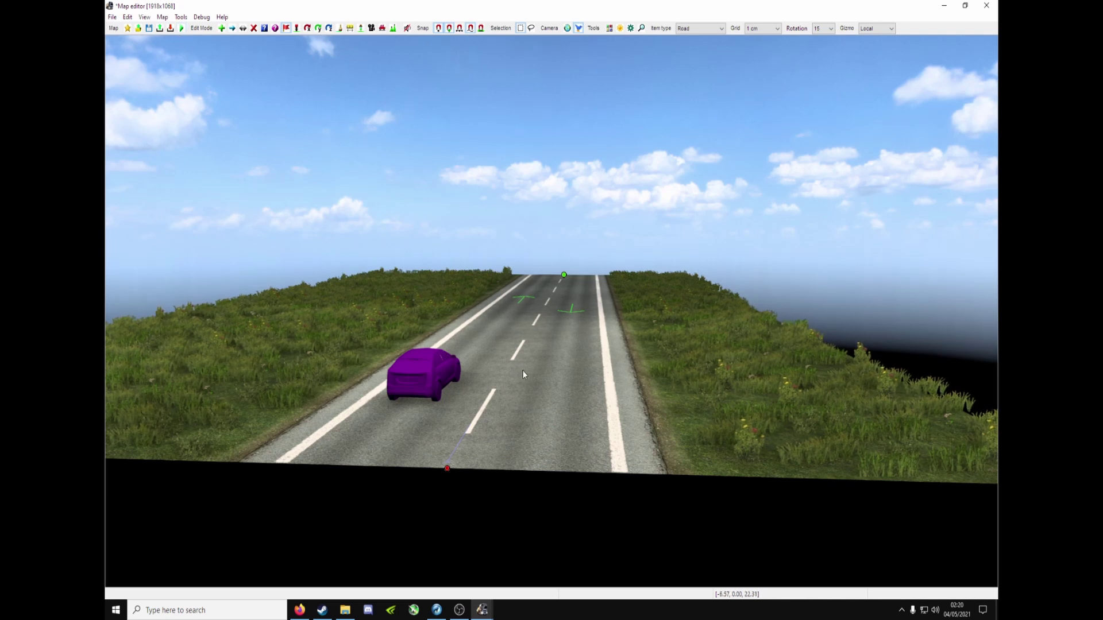
key(Escape)
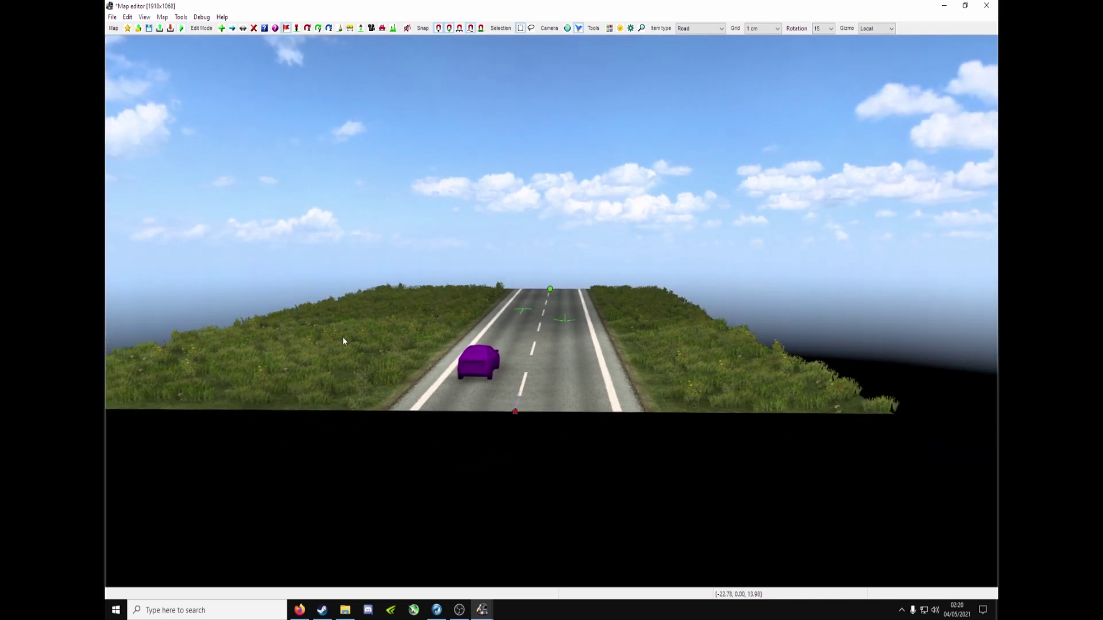
- Open the road's properties at its near-end node and set the left terrain size to 200
key(p)
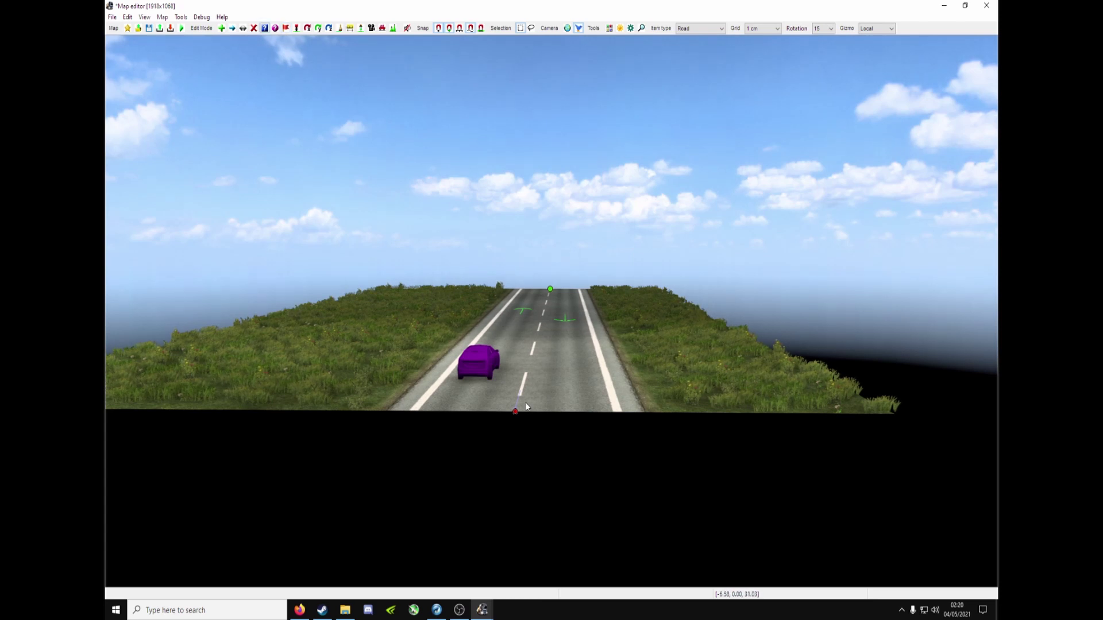
click(511, 414)
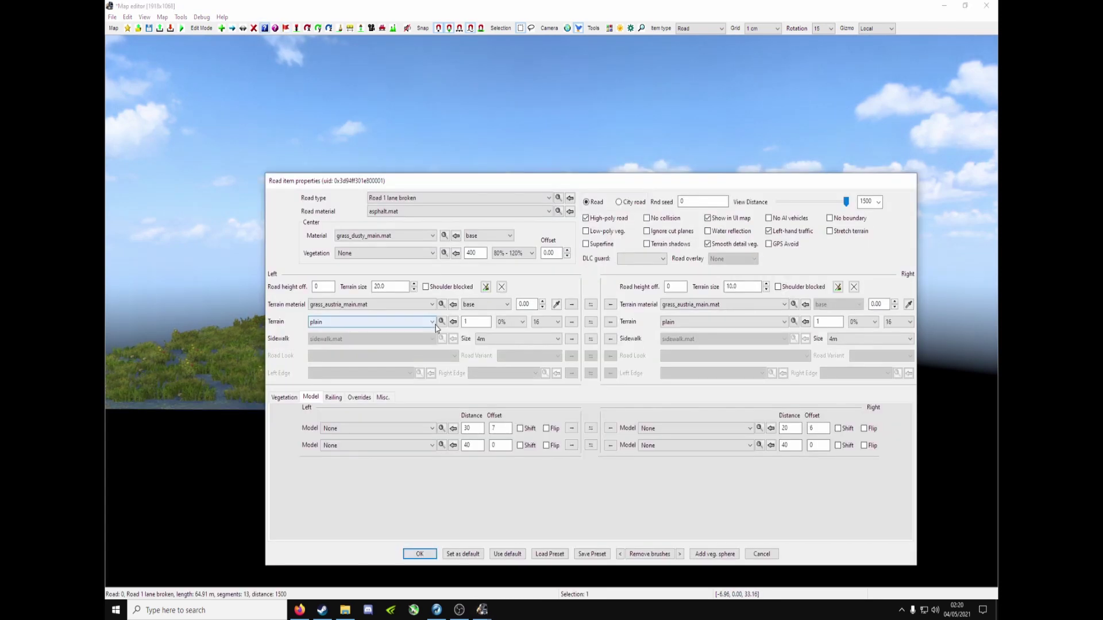
drag(414, 180, 640, 208)
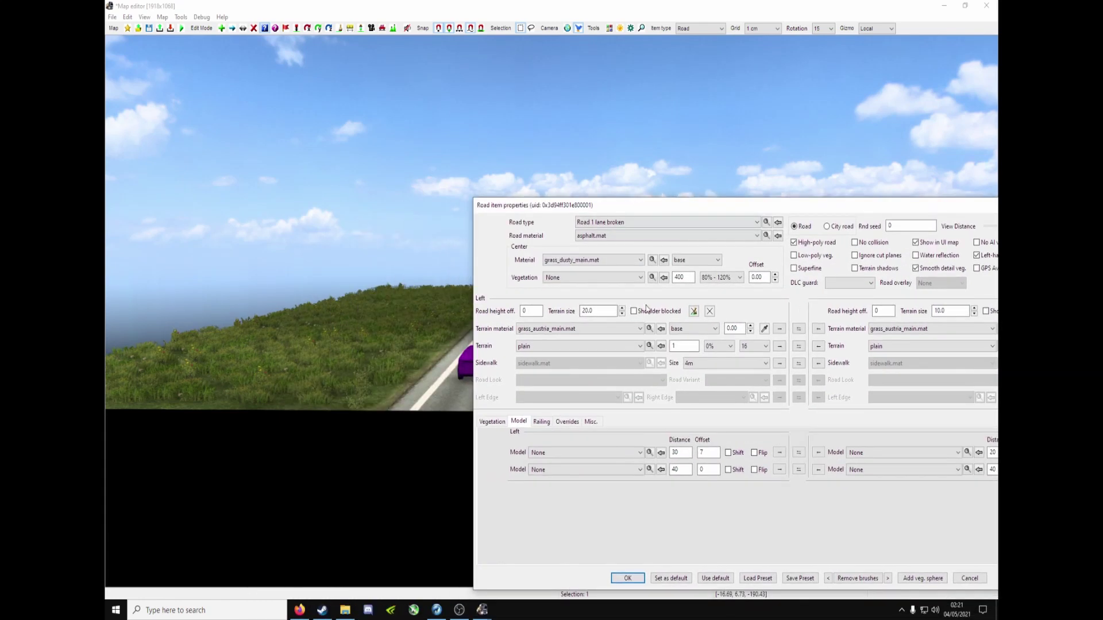
double_click(583, 312)
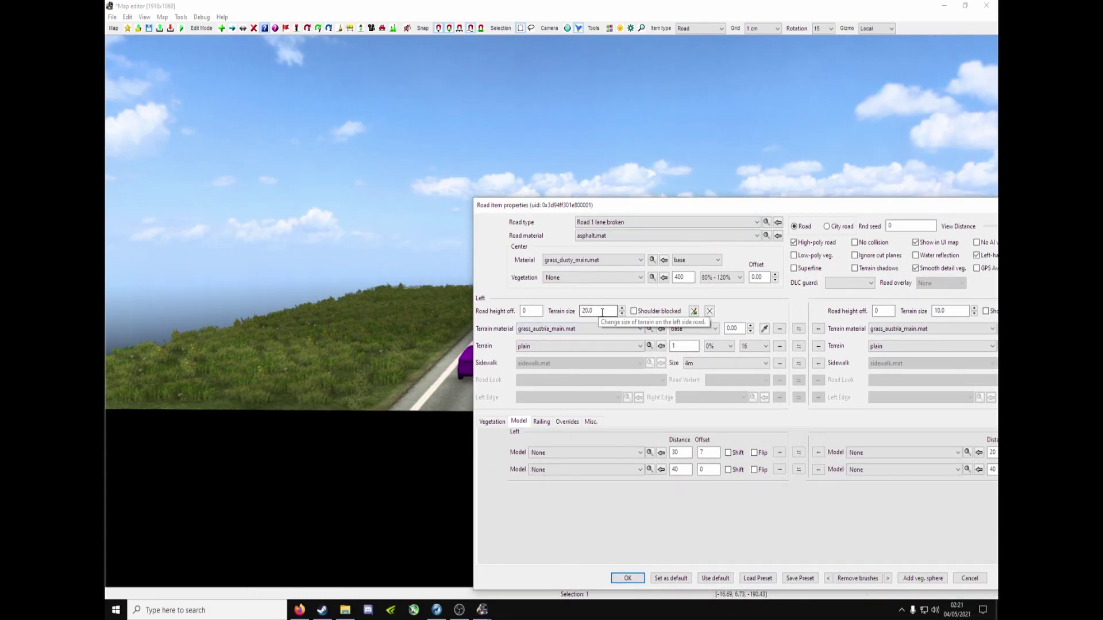
text(100)
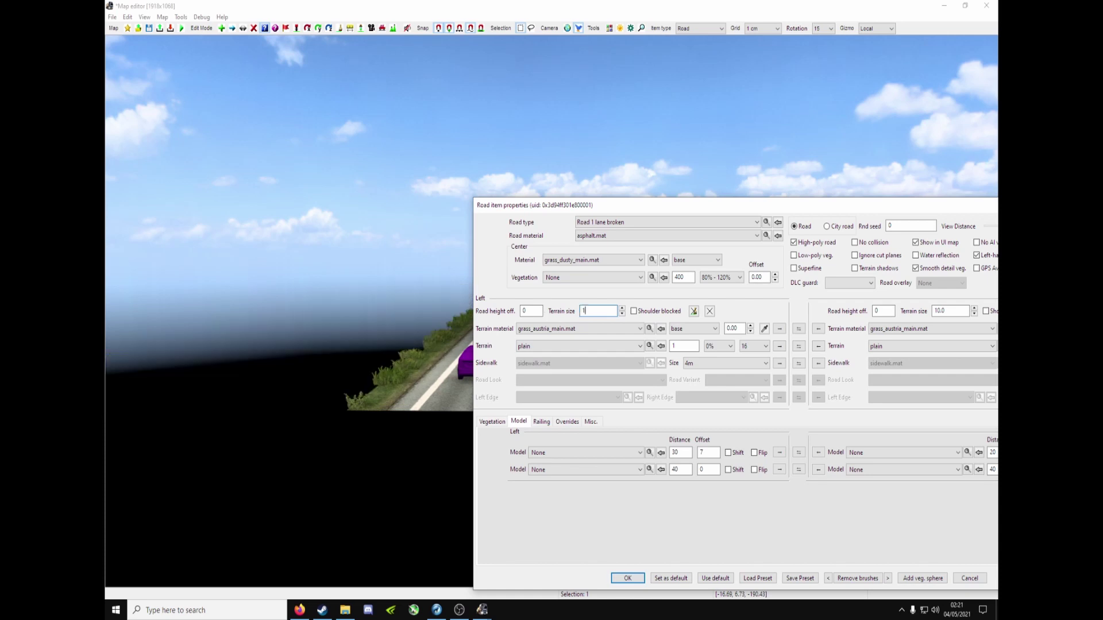
key(BackSpace)
key(BackSpace)
key(BackSpace)
text(200)
- Set the right terrain size to 200 to match the left side and accept the road's properties
right_drag(460, 331, 443, 345)
drag(604, 313, 538, 318)
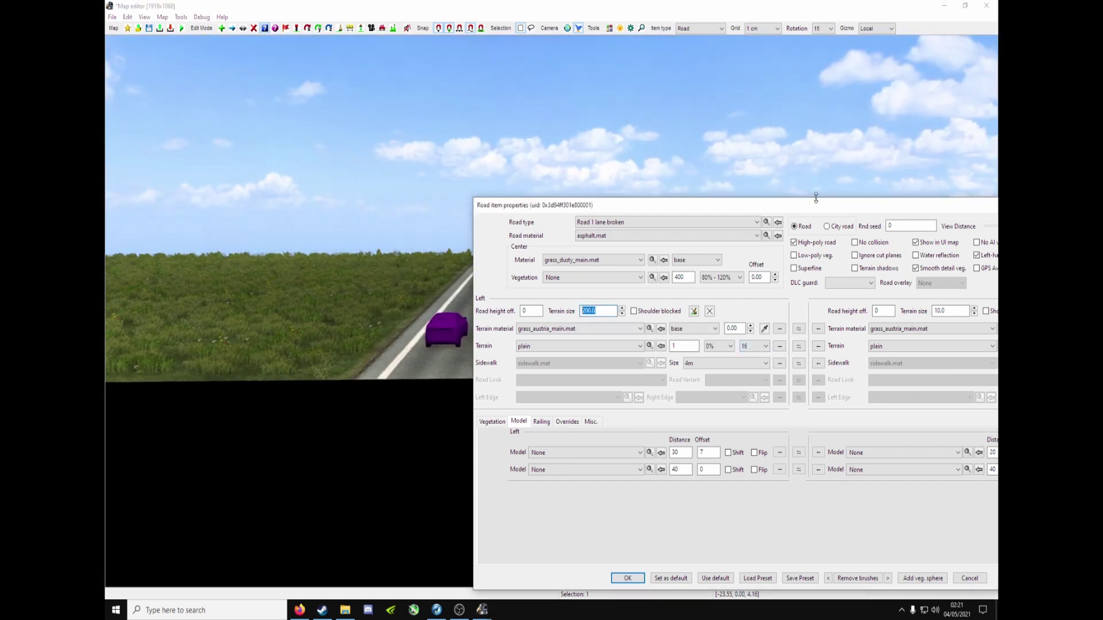
drag(814, 206, 492, 234)
drag(632, 340, 554, 350)
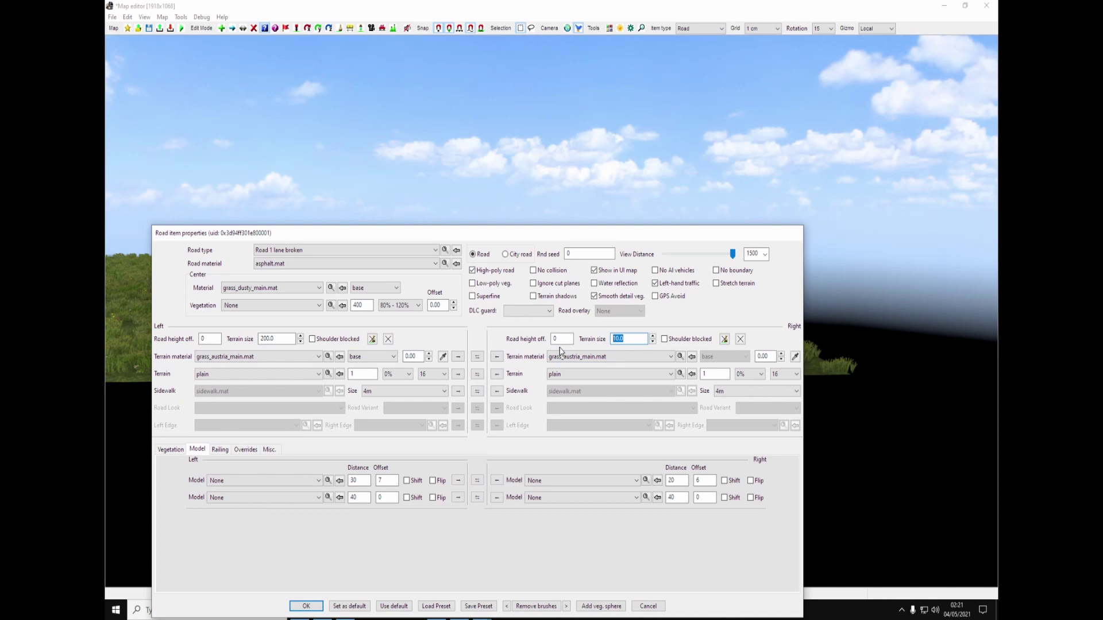
text(200)
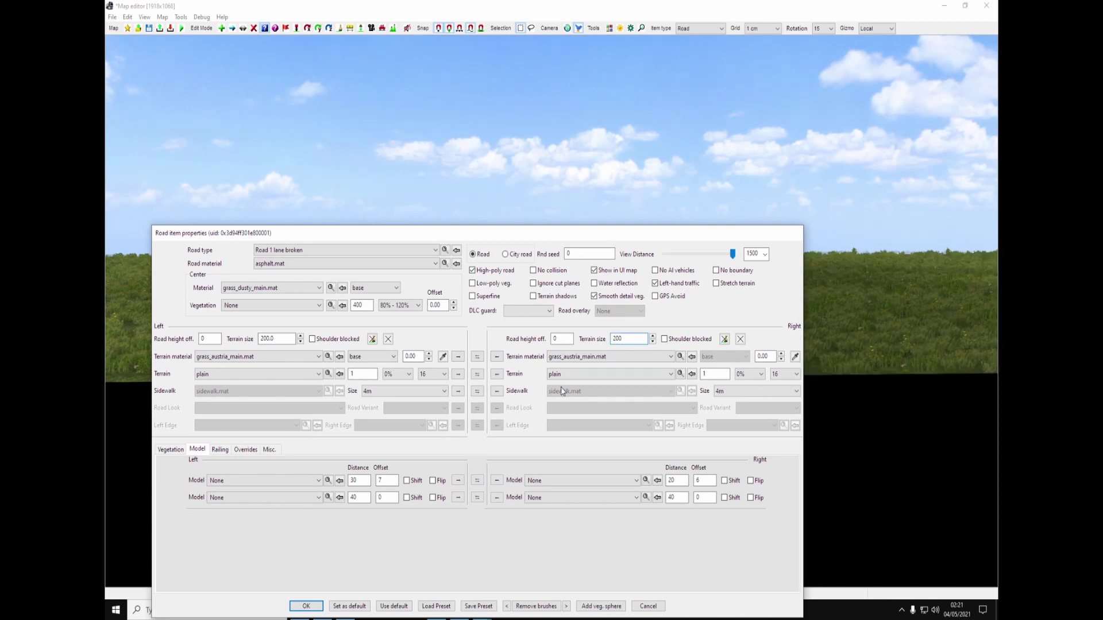
click(299, 610)
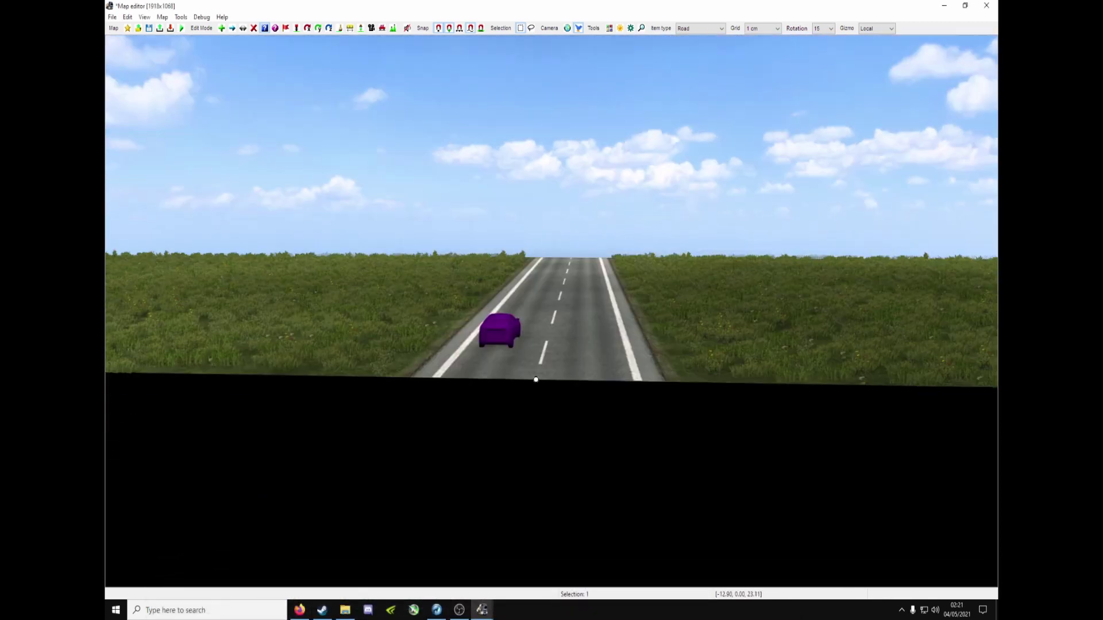
- In the top-down view, move the road's far-end node straight outward to lengthen the road to about 118 m
middle_drag(551, 311, 566, 286)
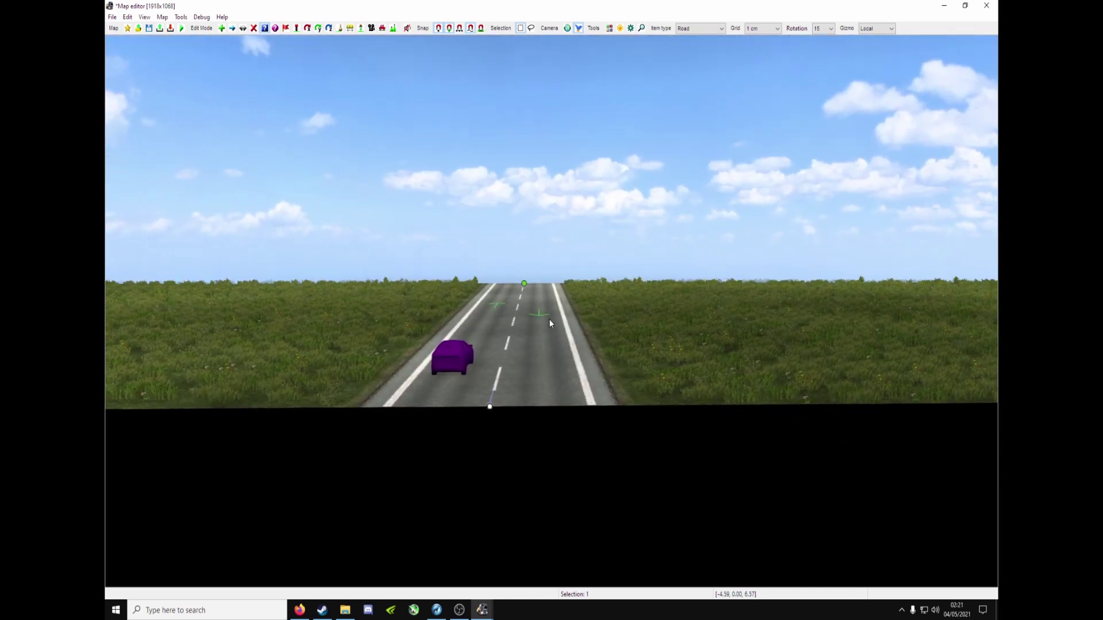
key(p)
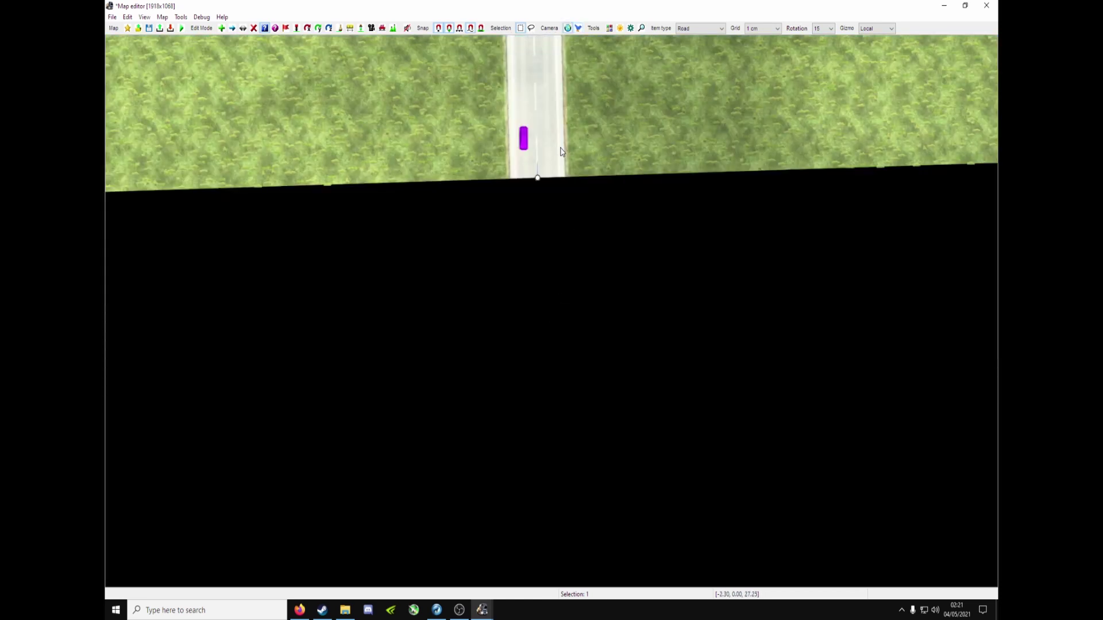
middle_drag(560, 148, 564, 433)
scroll(563, 280, down, 1)
scroll(563, 281, down, 3)
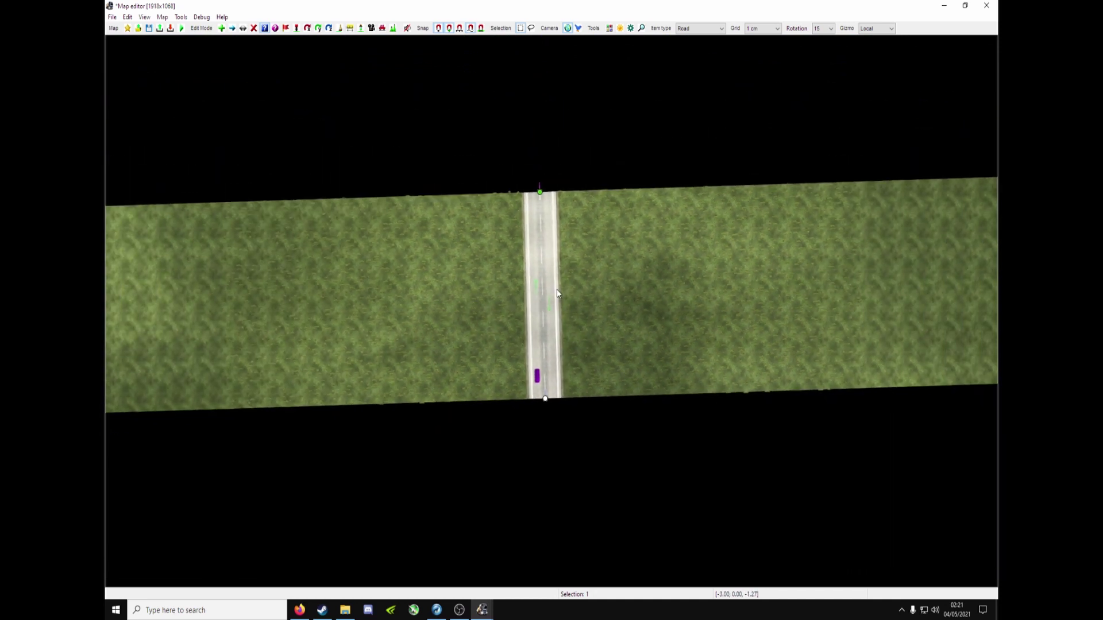
scroll(559, 300, up, 3)
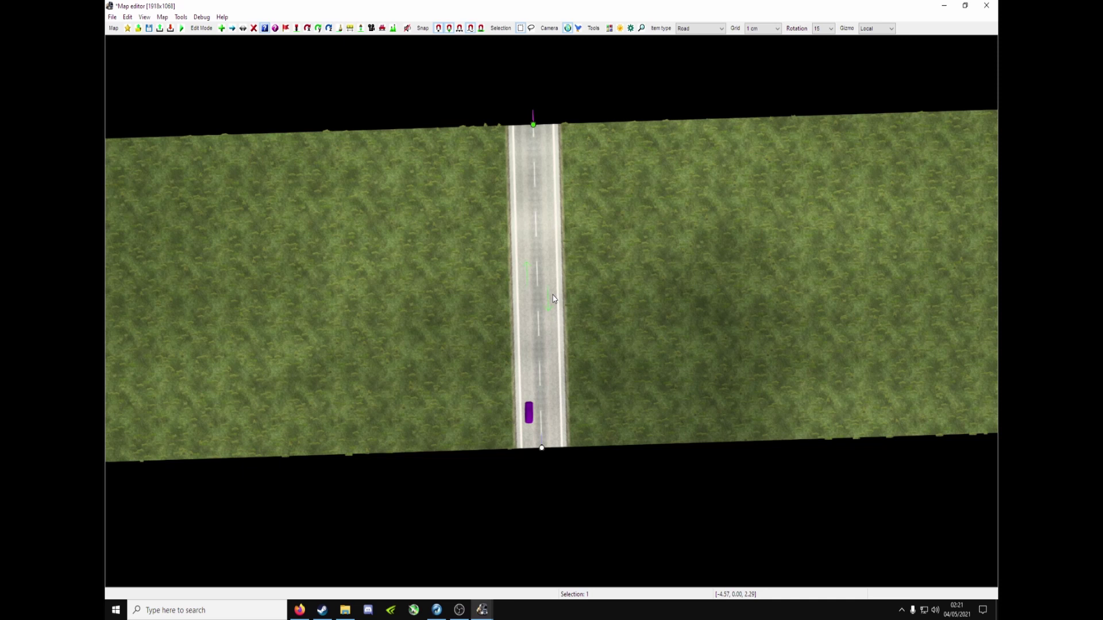
scroll(554, 297, down, 3)
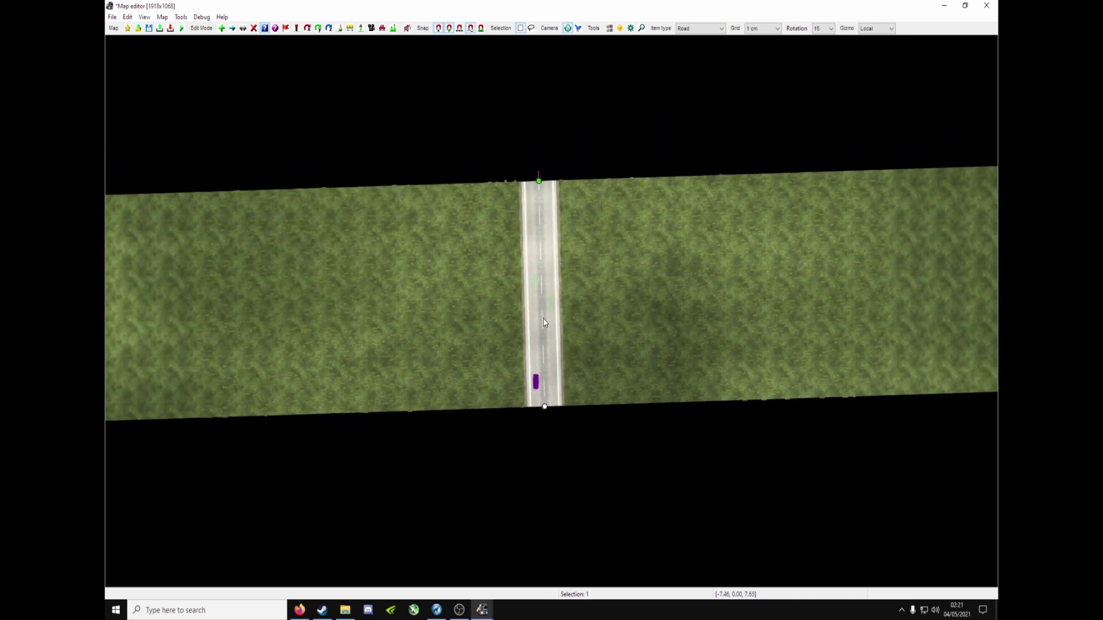
key(m)
click(575, 160)
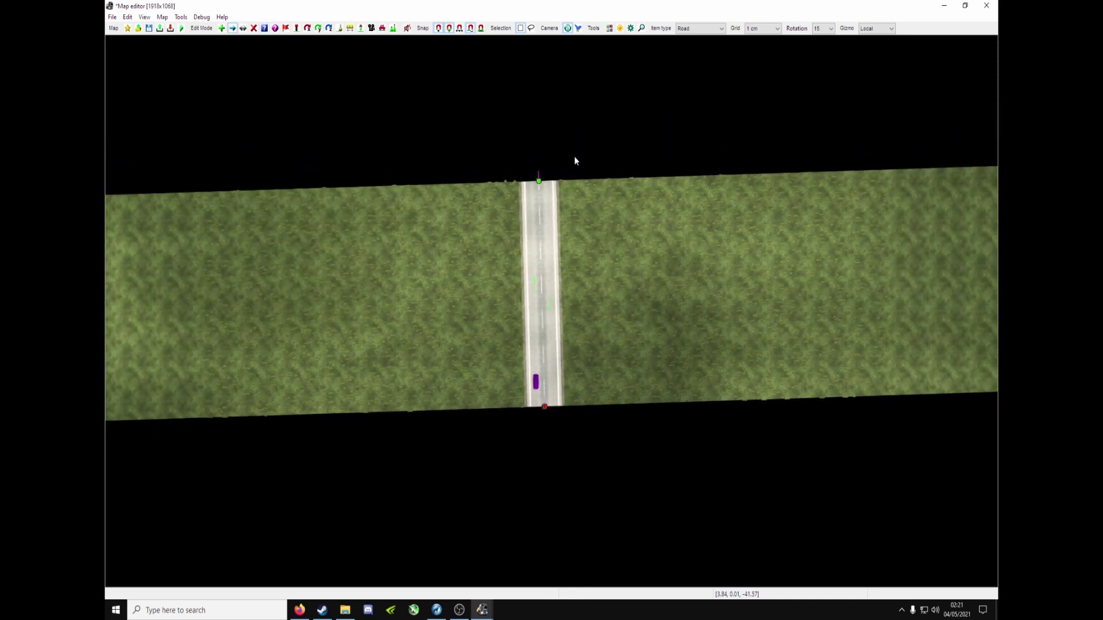
click(539, 181)
middle_drag(562, 184, 581, 375)
drag(559, 296, 568, 115)
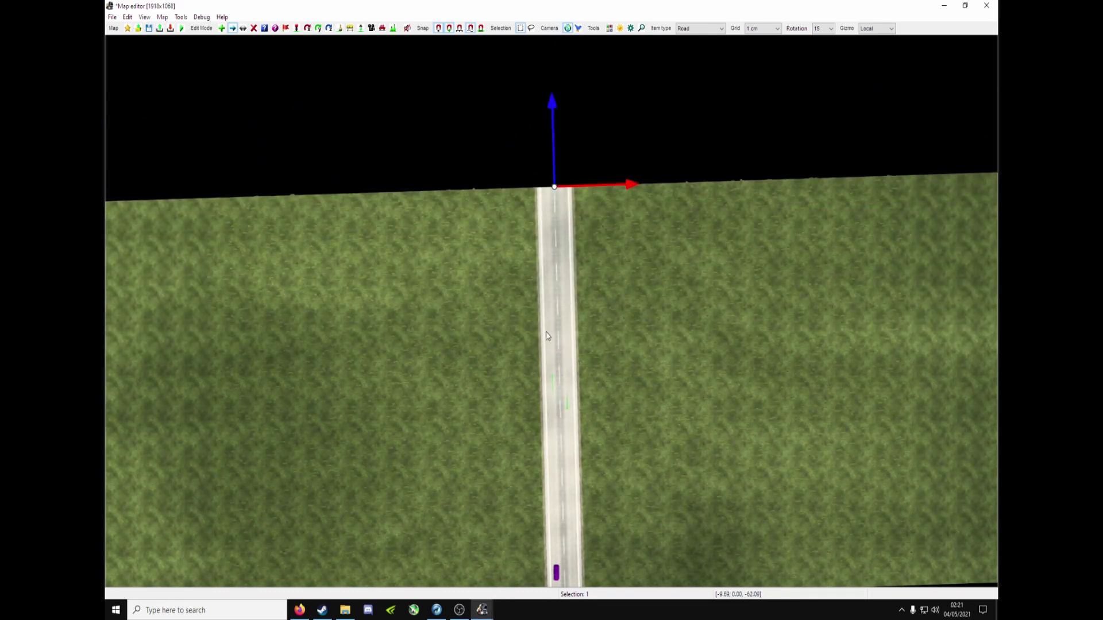
- In vertex mode, raise a terrain vertex on the near edge of the road's right verge into a tall spike
key(p)
right_drag(520, 402, 643, 311)
right_drag(552, 309, 270, 289)
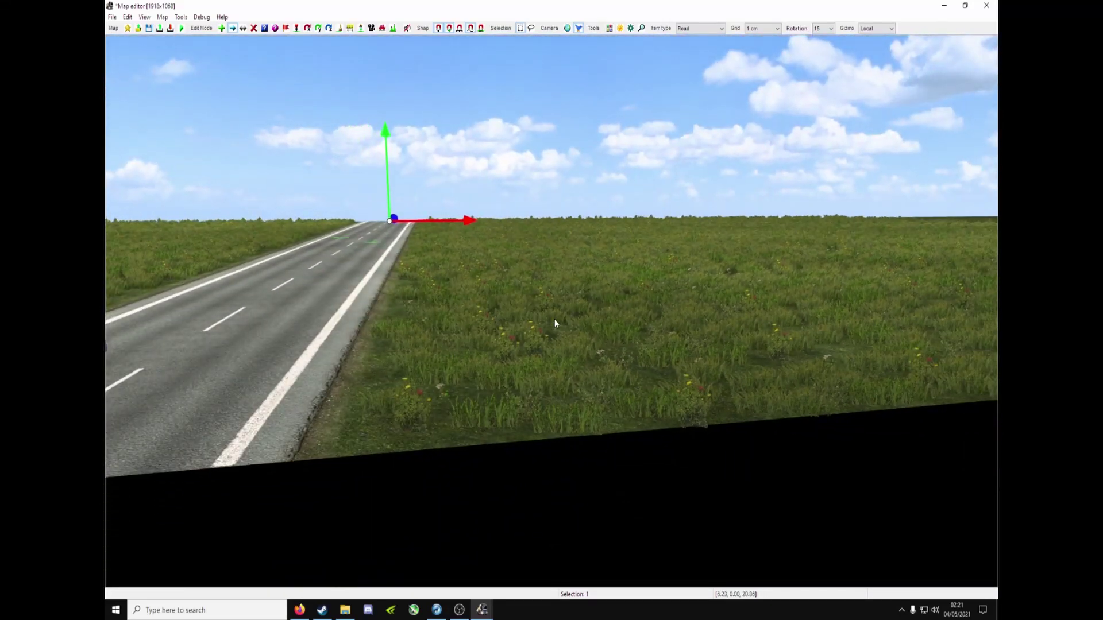
key(v)
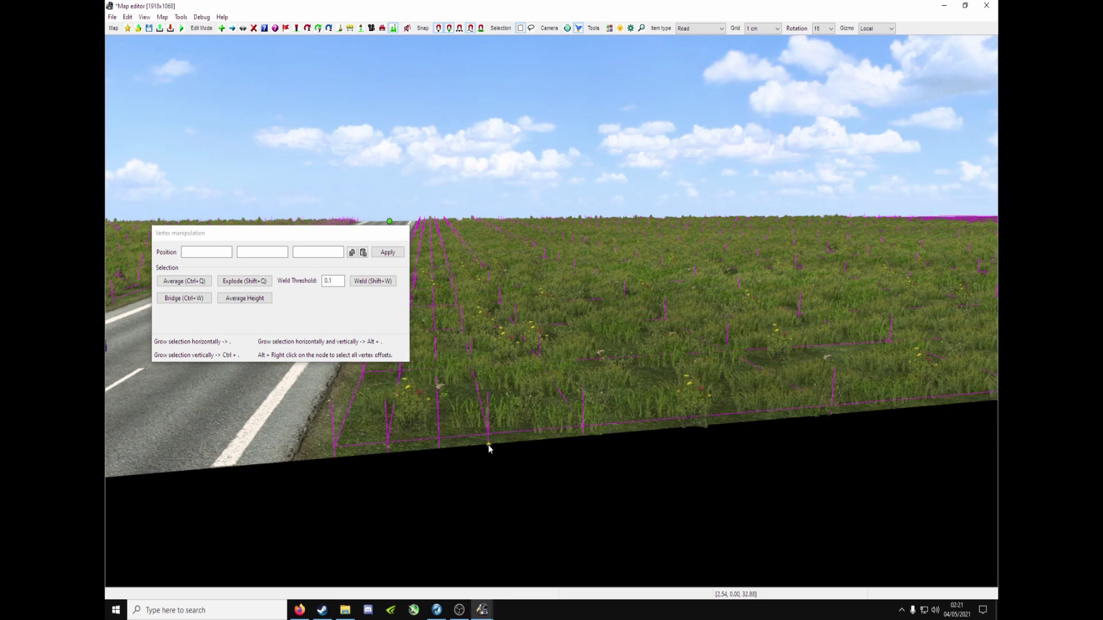
drag(274, 234, 790, 70)
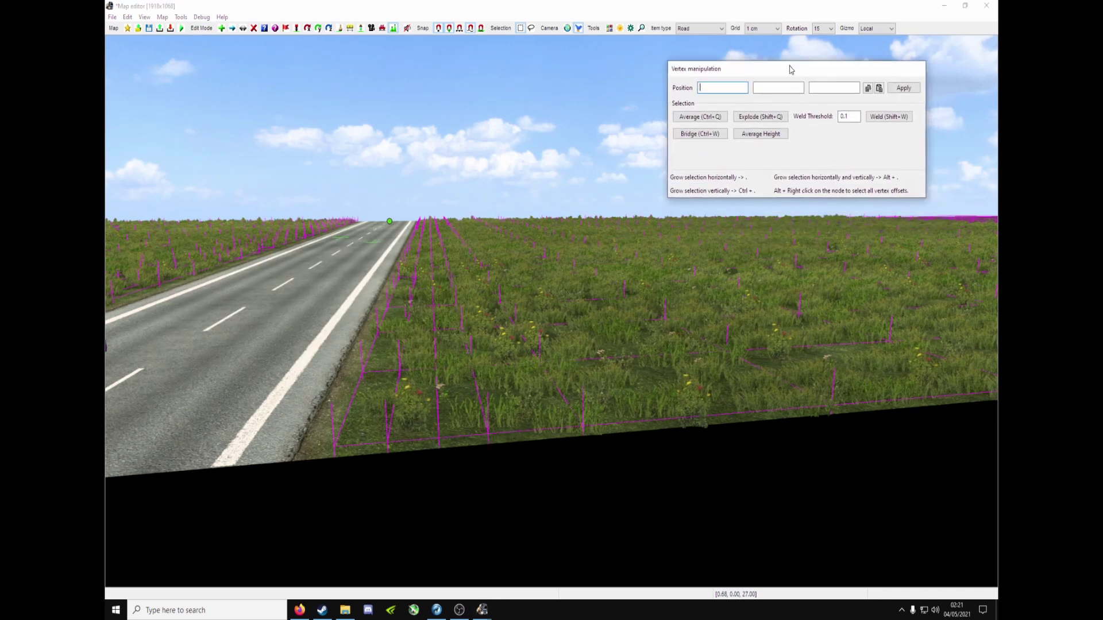
click(582, 436)
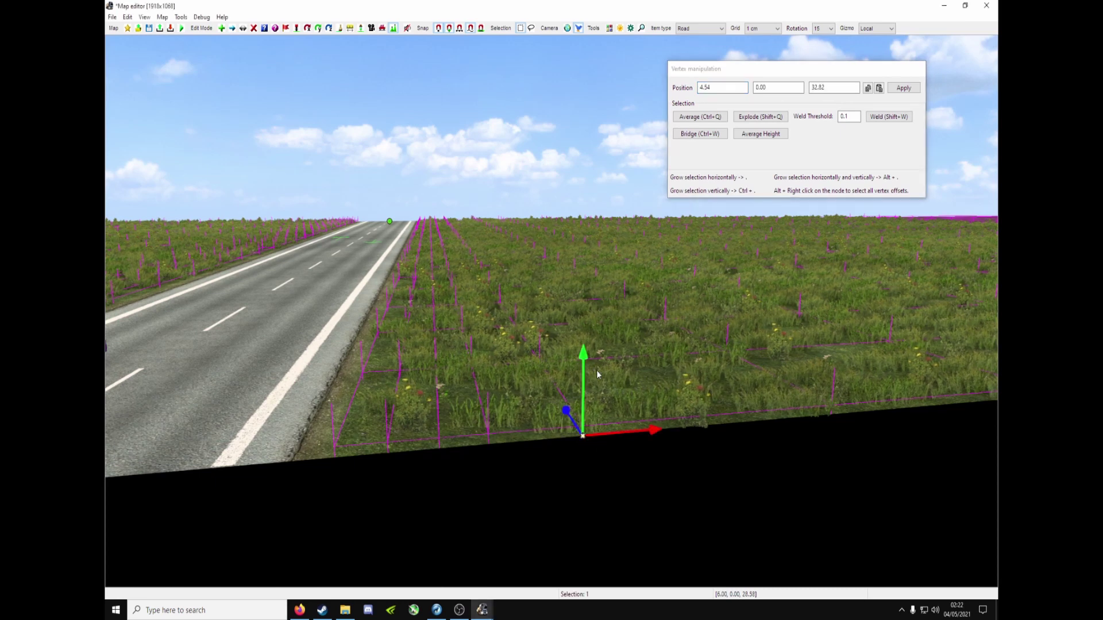
drag(584, 371, 555, 18)
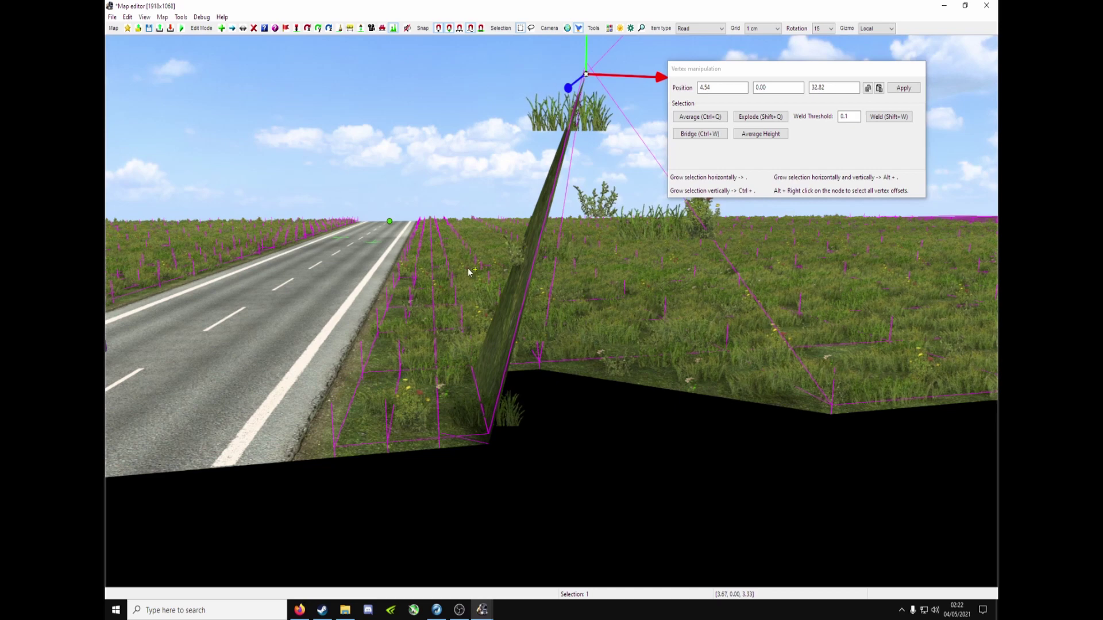
key(Escape)
- Reset the right terrain vertices to their default state in the road's properties and accept
middle_drag(494, 229, 632, 241)
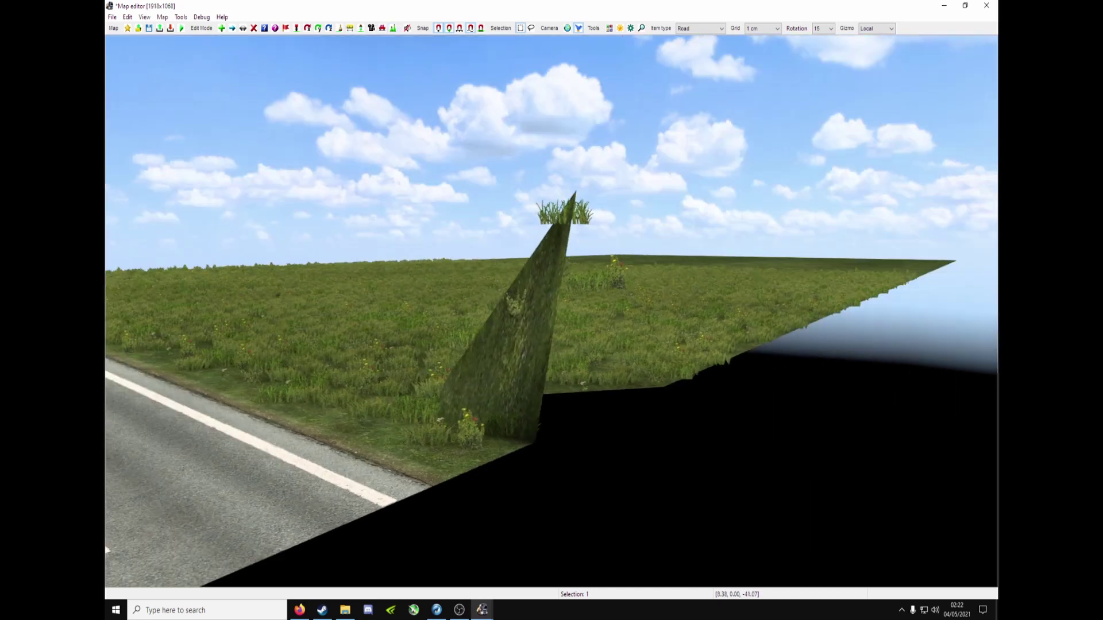
middle_drag(459, 209, 361, 209)
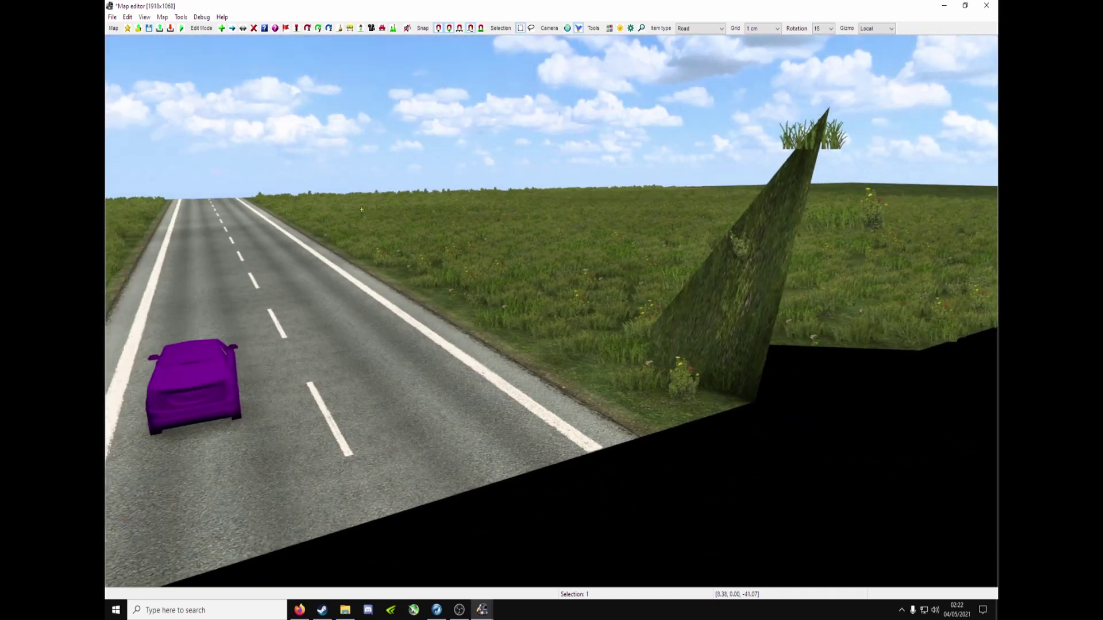
right_drag(361, 210, 567, 323)
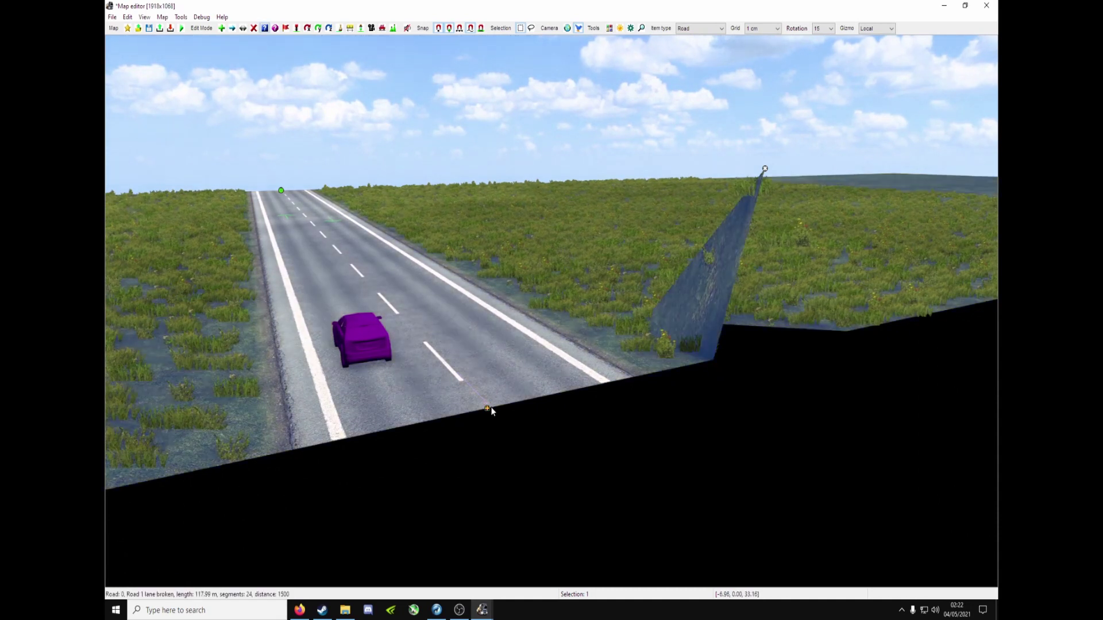
double_click(489, 407)
drag(813, 72, 297, 405)
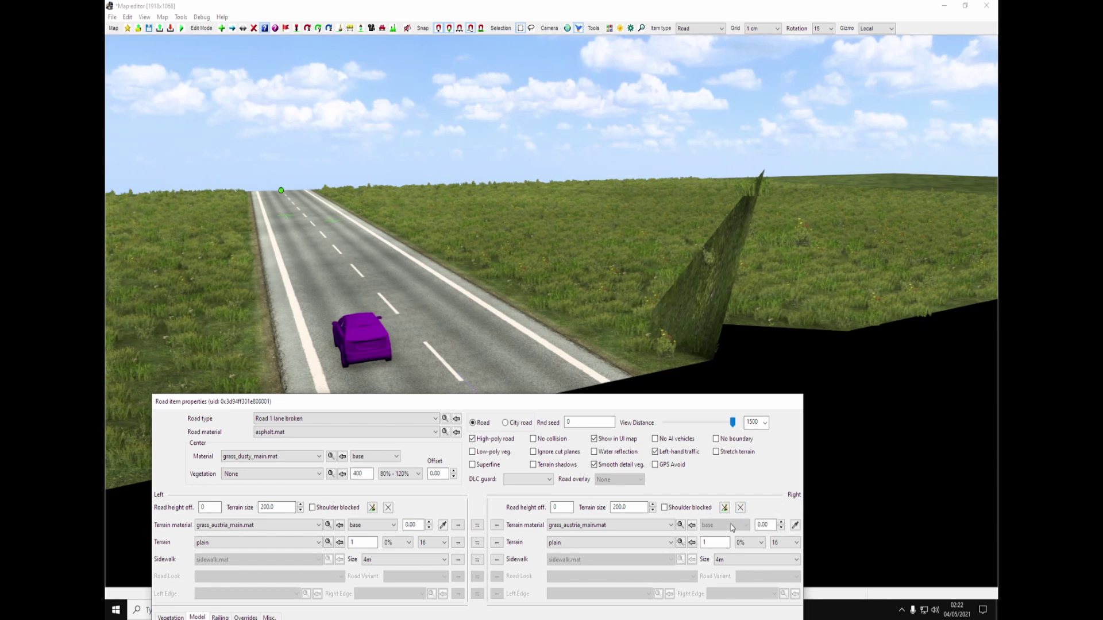
click(740, 507)
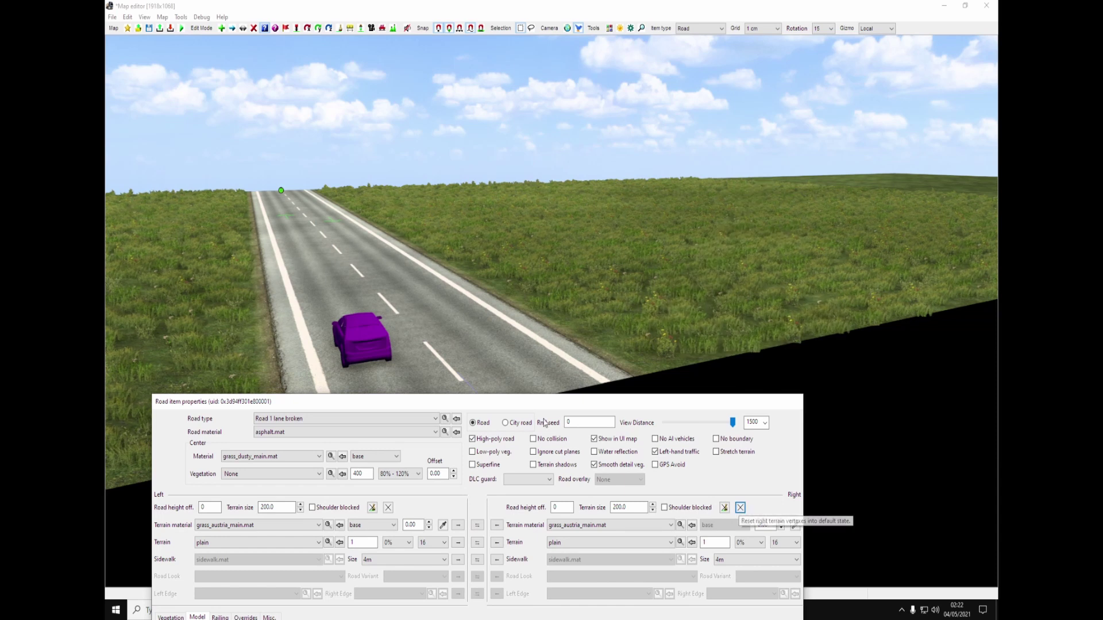
drag(504, 403, 635, 88)
click(448, 460)
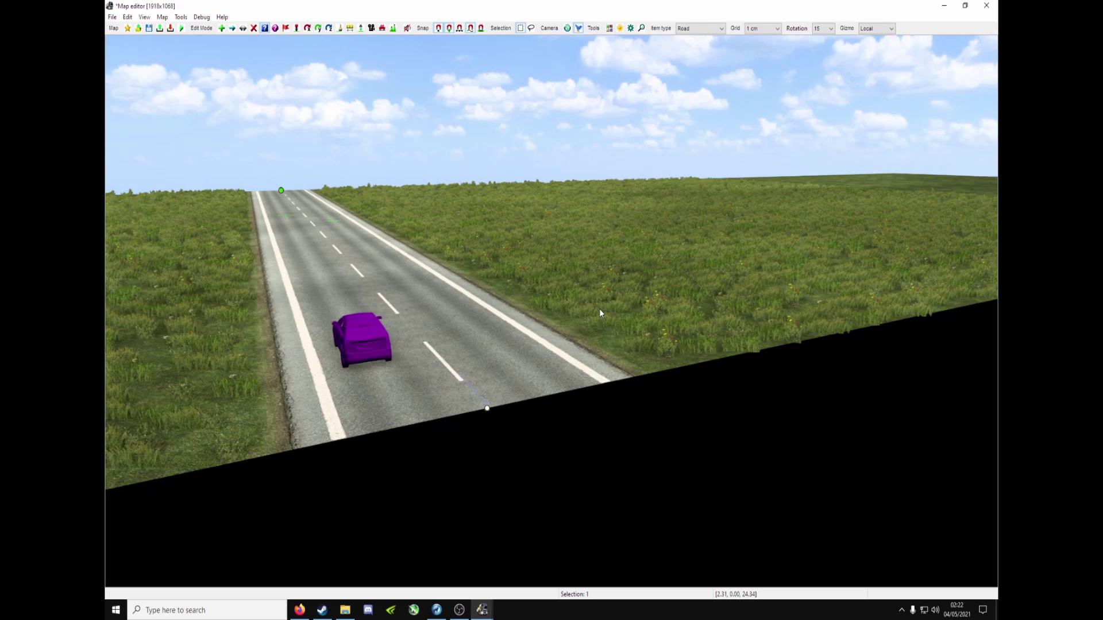
- In vertex mode, raise a terrain vertex near the far outer corner of the right-hand terrain to form a steep hill
middle_drag(602, 305, 896, 178)
key(v)
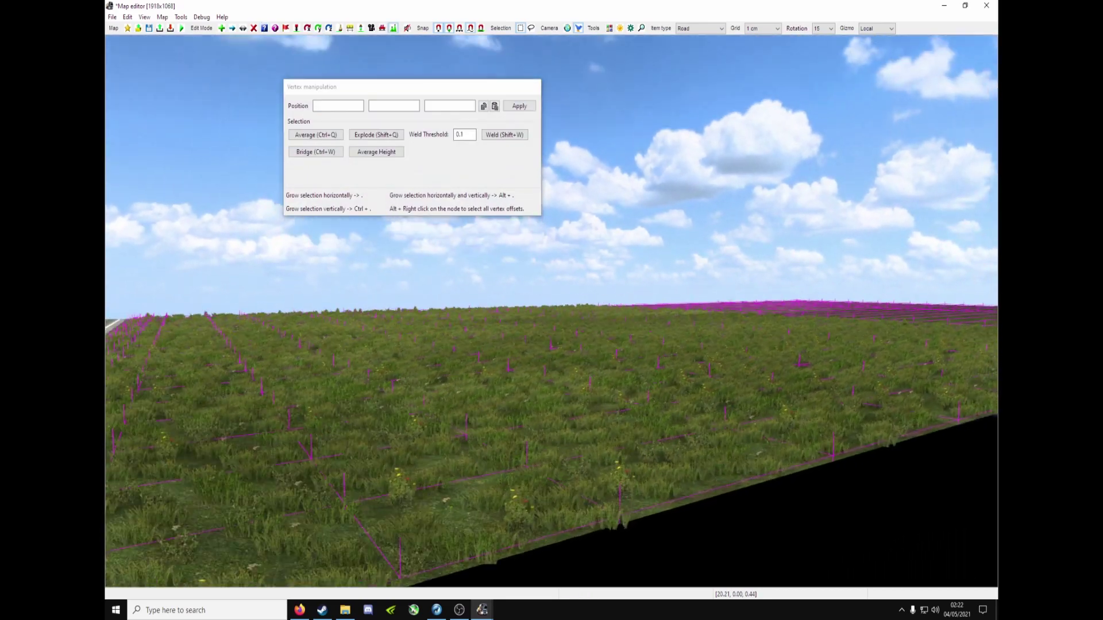
key(Up)
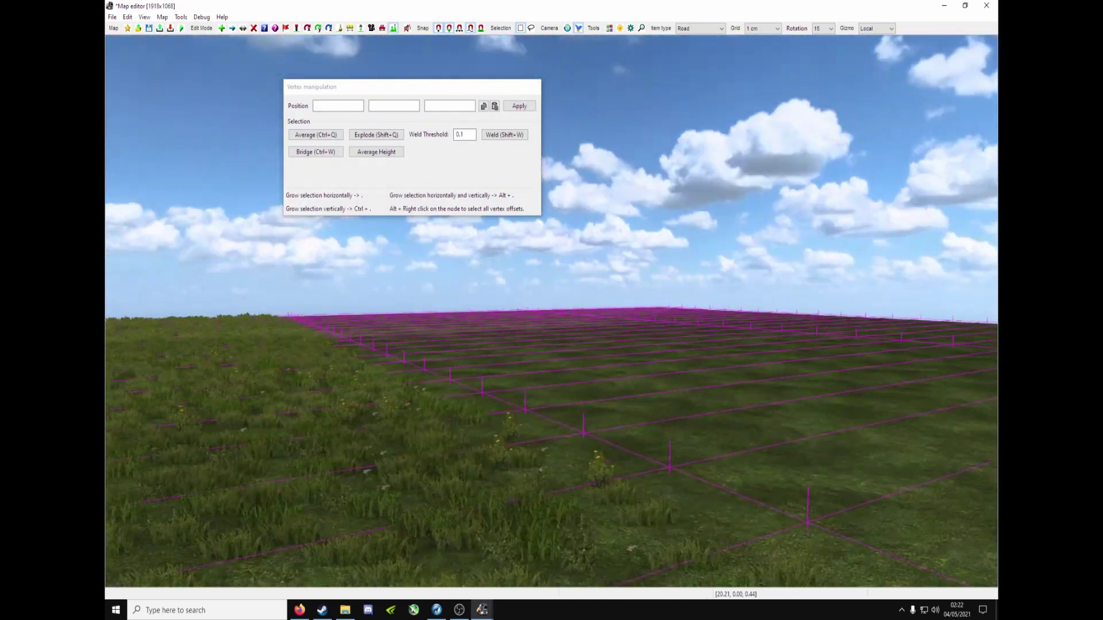
key(Up)
middle_drag(551, 310, 362, 405)
key(Down)
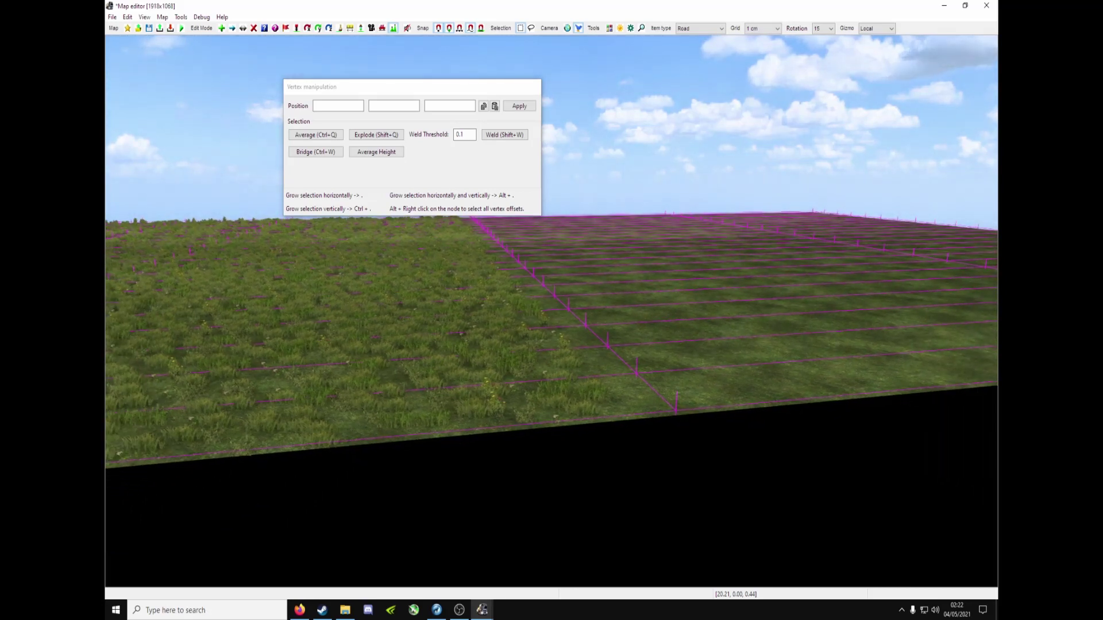
middle_drag(552, 310, 920, 230)
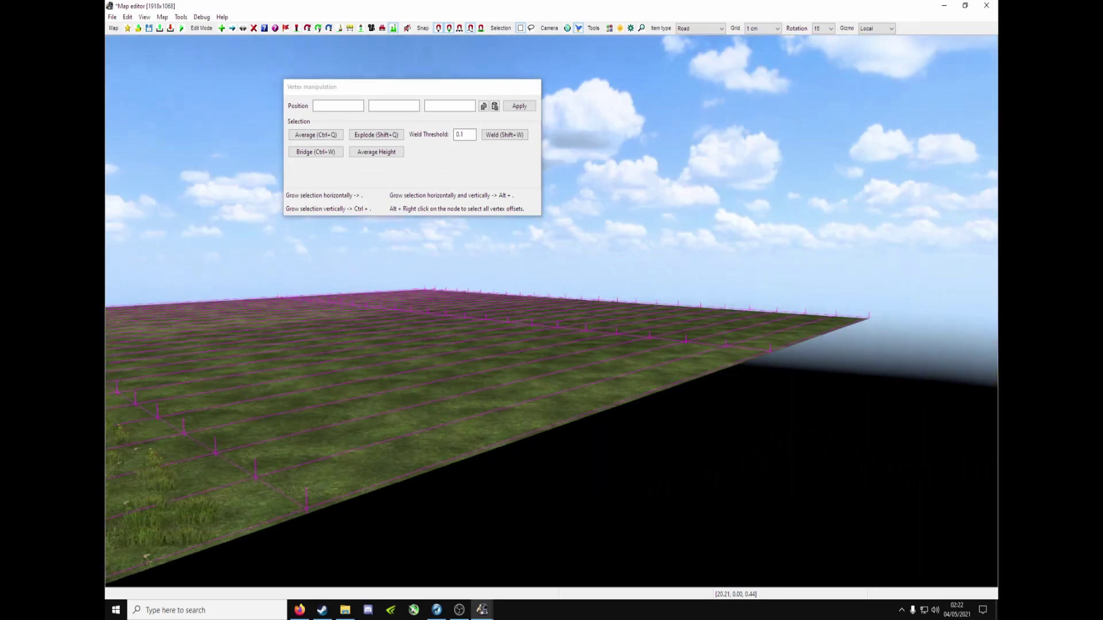
click(726, 347)
drag(727, 348, 731, 321)
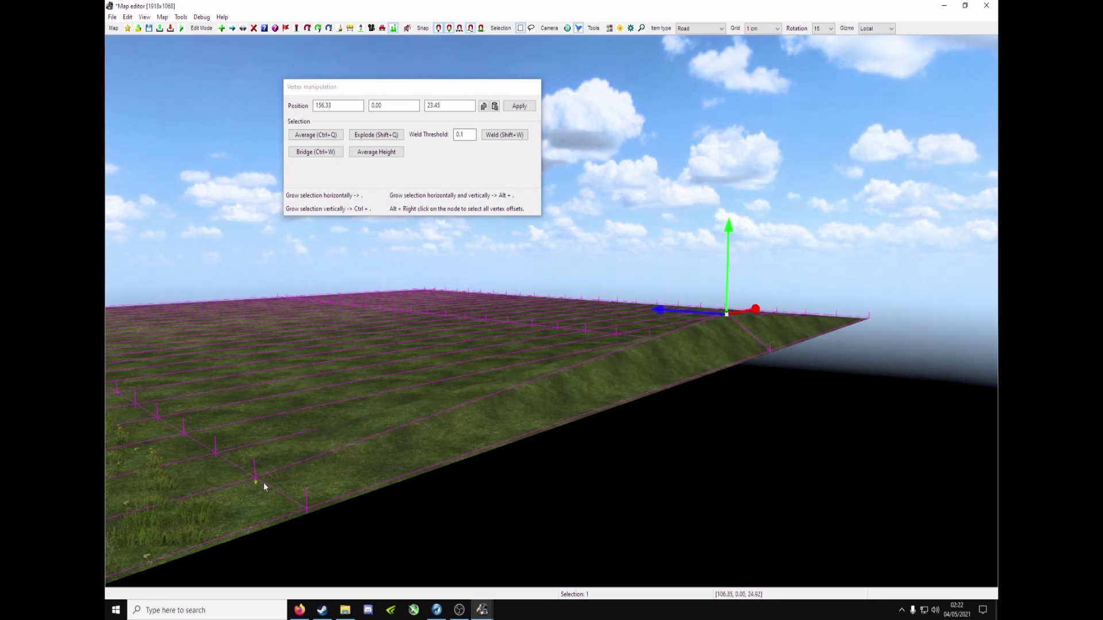
drag(729, 282, 741, 83)
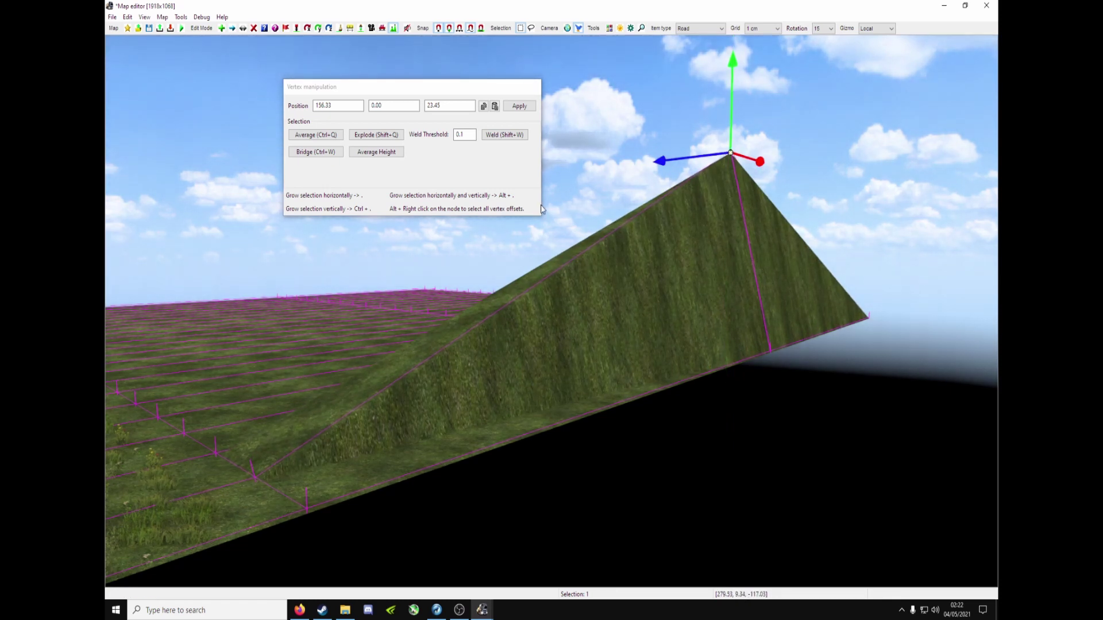
- Leave vertex mode and undo the raising of the outer terrain vertex
key(Escape)
key(ctrl+z)
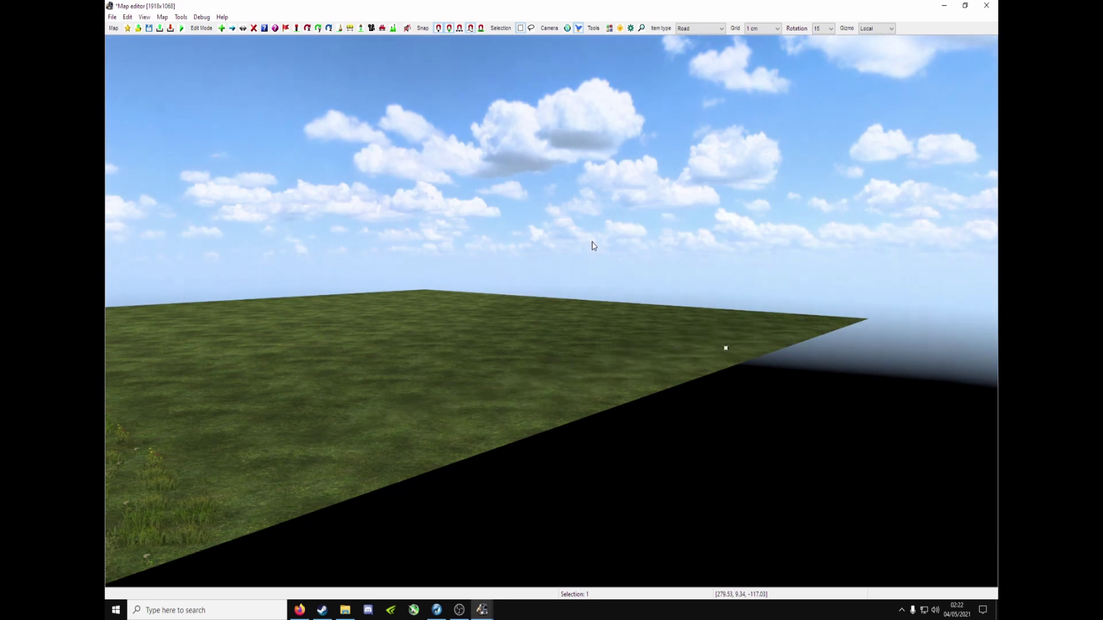
right_drag(604, 302, 345, 287)
key(KP_4)
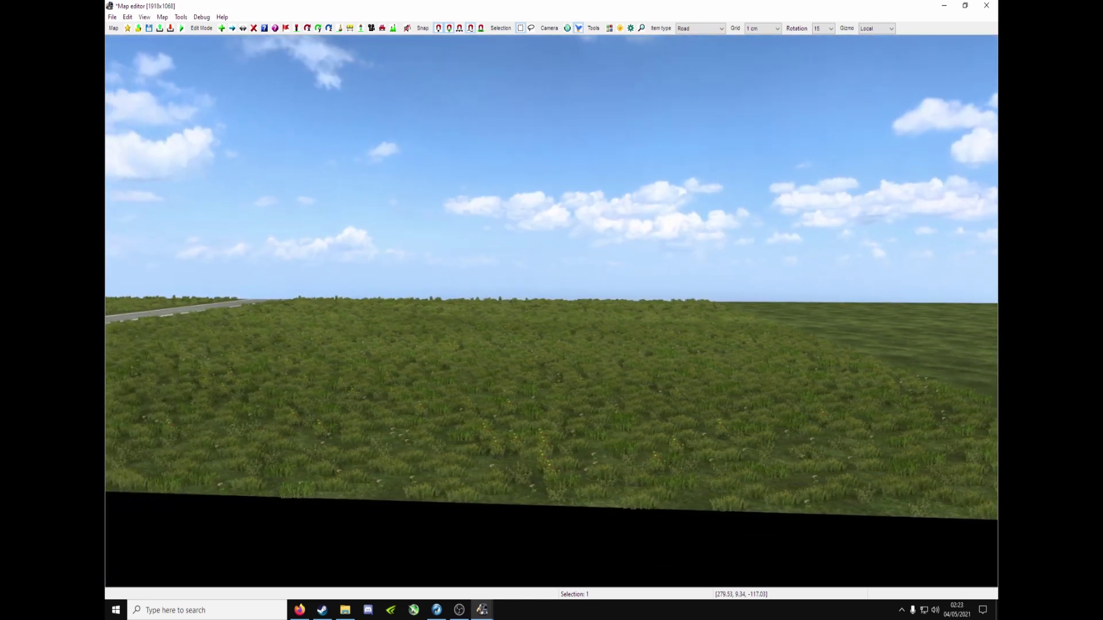
- Place the admin 01 de building model from the content browser on the grass left of the road
key(KP_4)
right_drag(552, 310, 479, 346)
key(KP_8)
right_drag(576, 328, 576, 331)
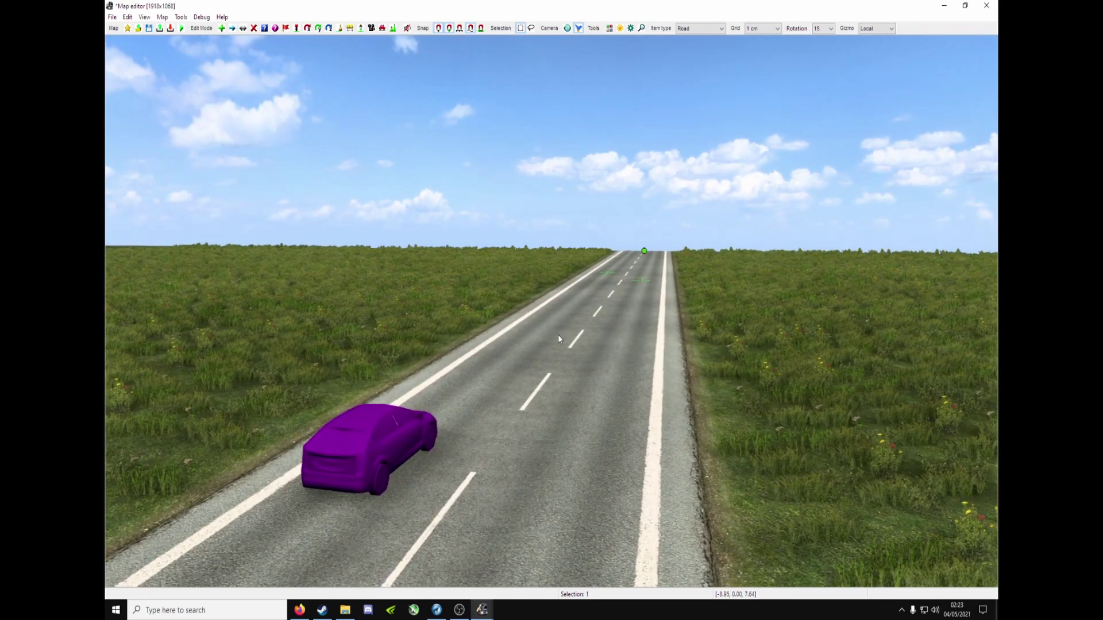
mouse_move(482, 610)
click(531, 554)
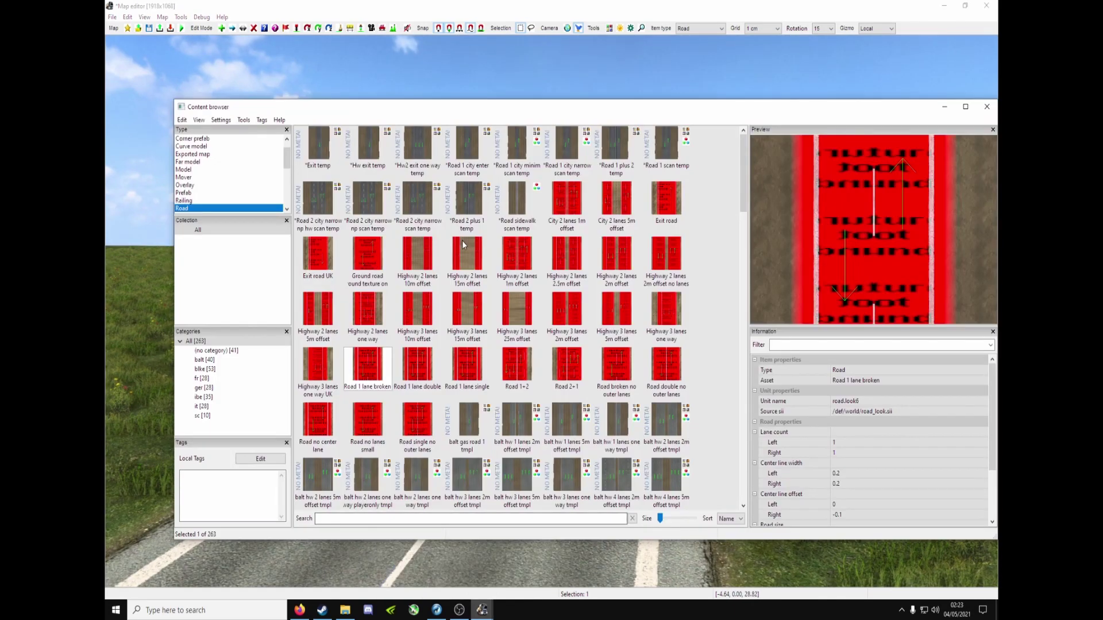
click(182, 171)
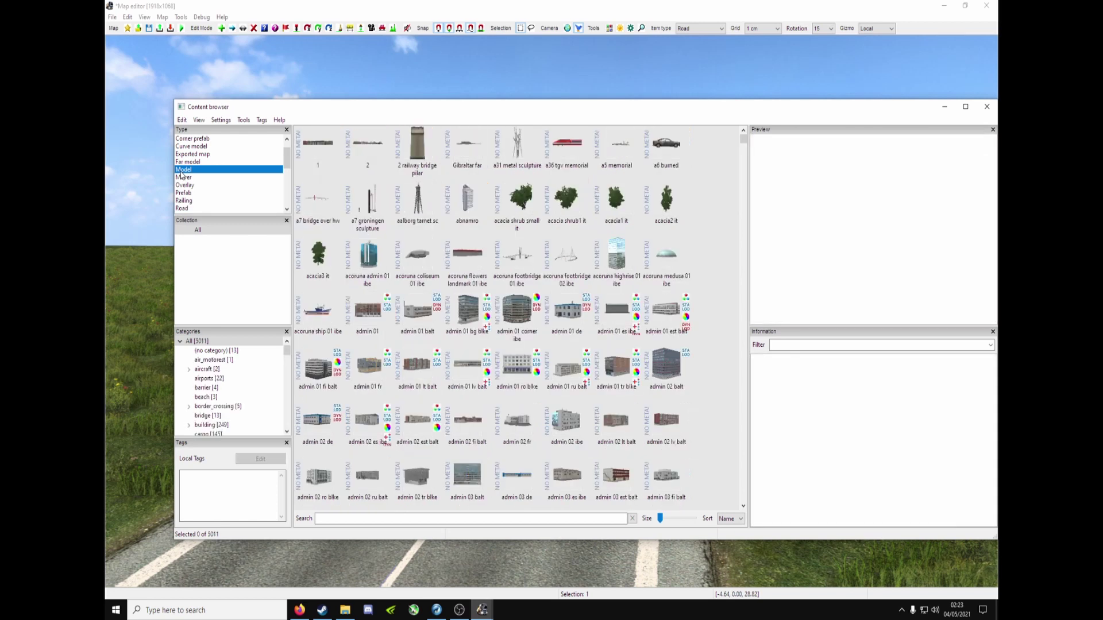
double_click(566, 310)
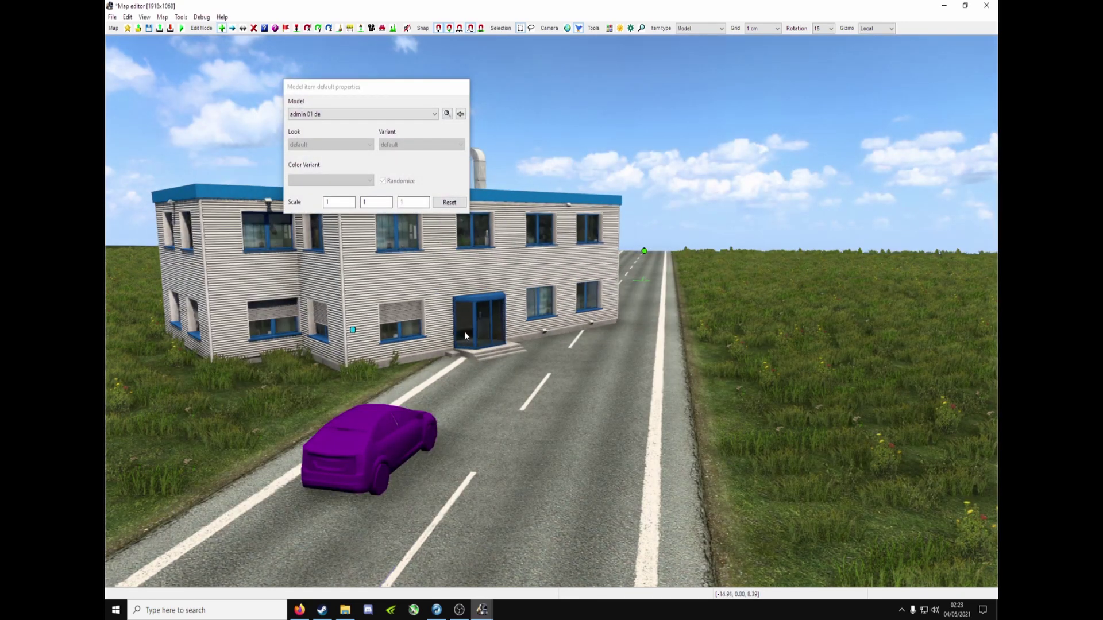
right_click(464, 334)
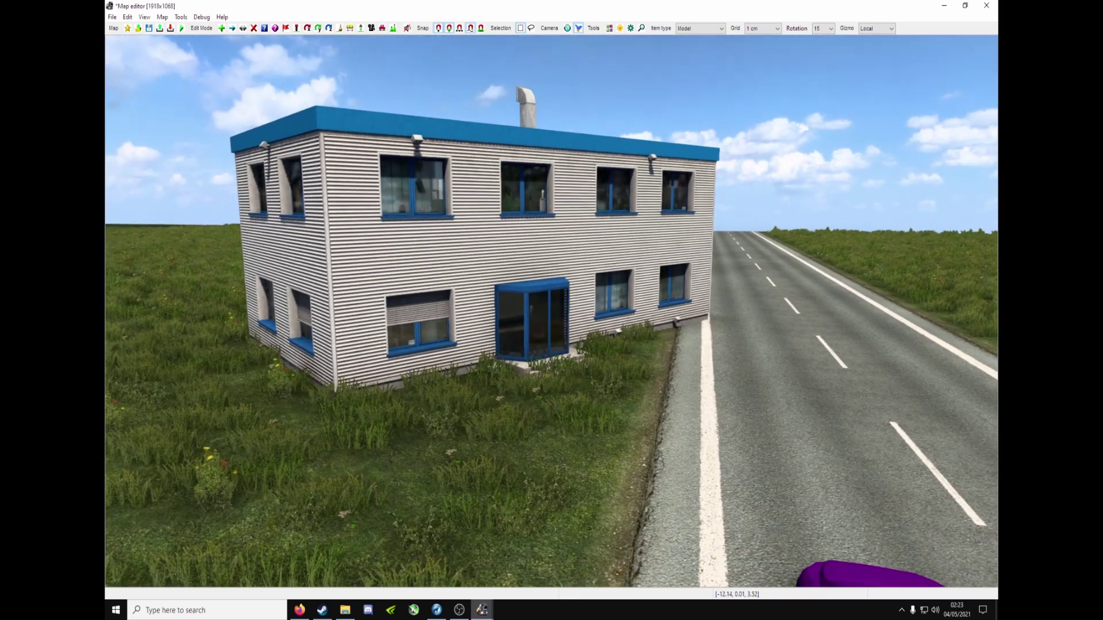
- Rotate the building about its vertical axis so its entrance side faces the road
right_drag(543, 335, 542, 336)
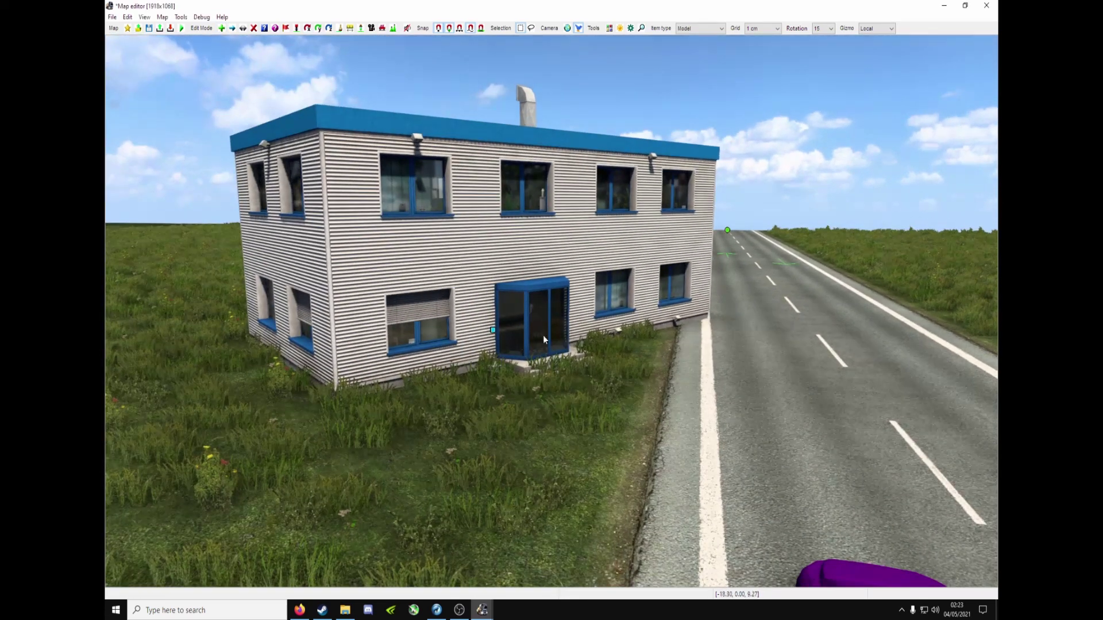
click(498, 328)
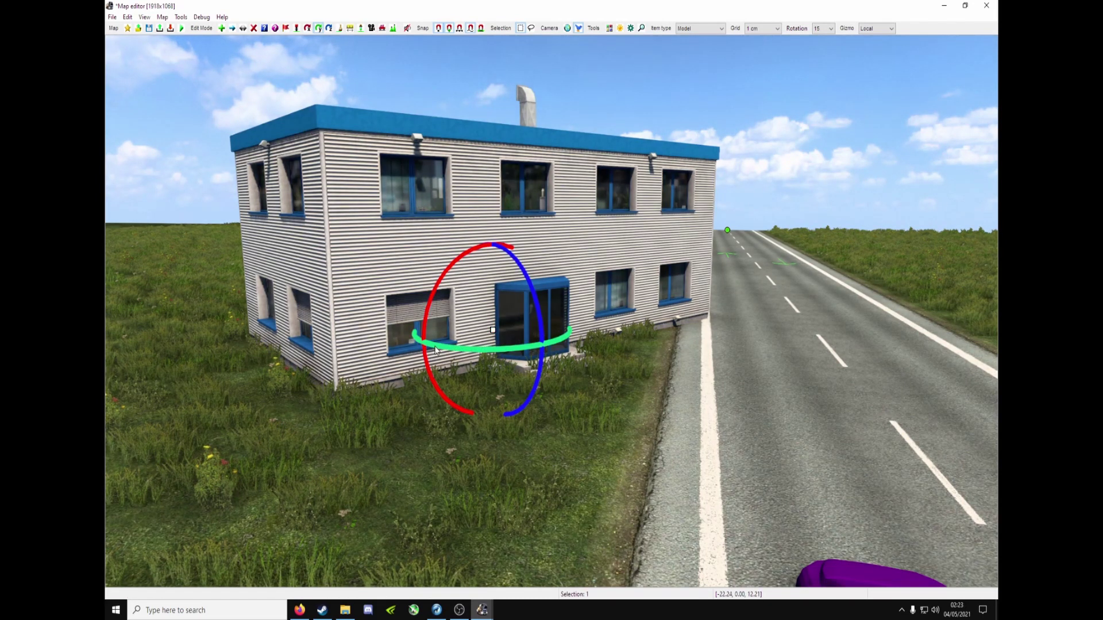
mouse_move(435, 350)
mouse_down()
mouse_move(501, 369)
mouse_move(472, 377)
mouse_move(485, 250)
mouse_move(492, 320)
mouse_move(453, 354)
mouse_up()
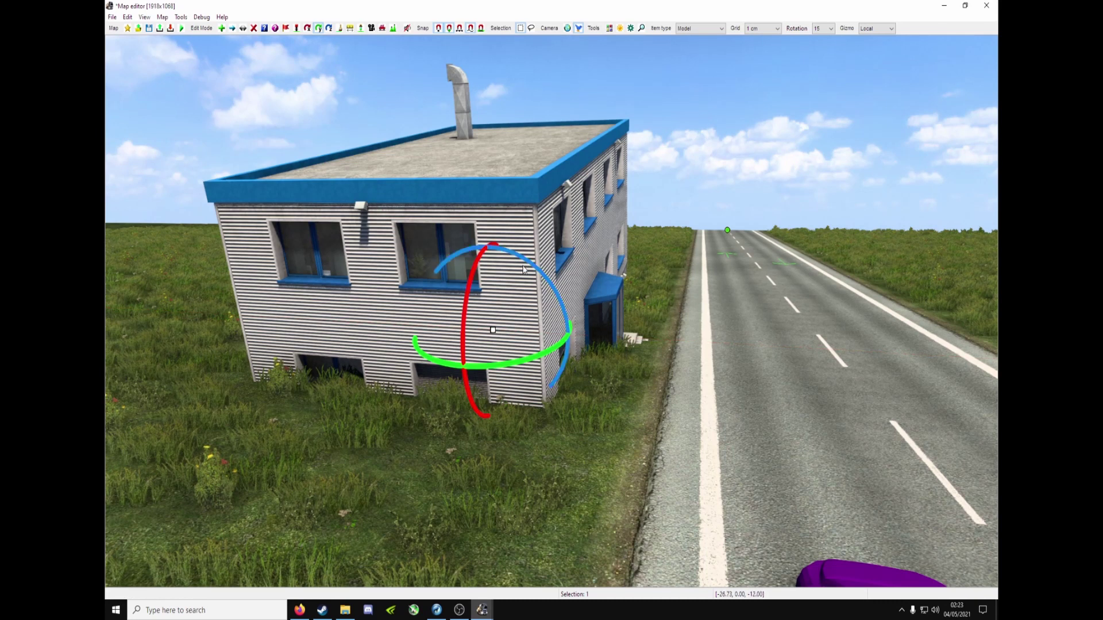
- Try tilting the building about its horizontal axis, undo the tilt and leave rotation mode
drag(521, 264, 551, 294)
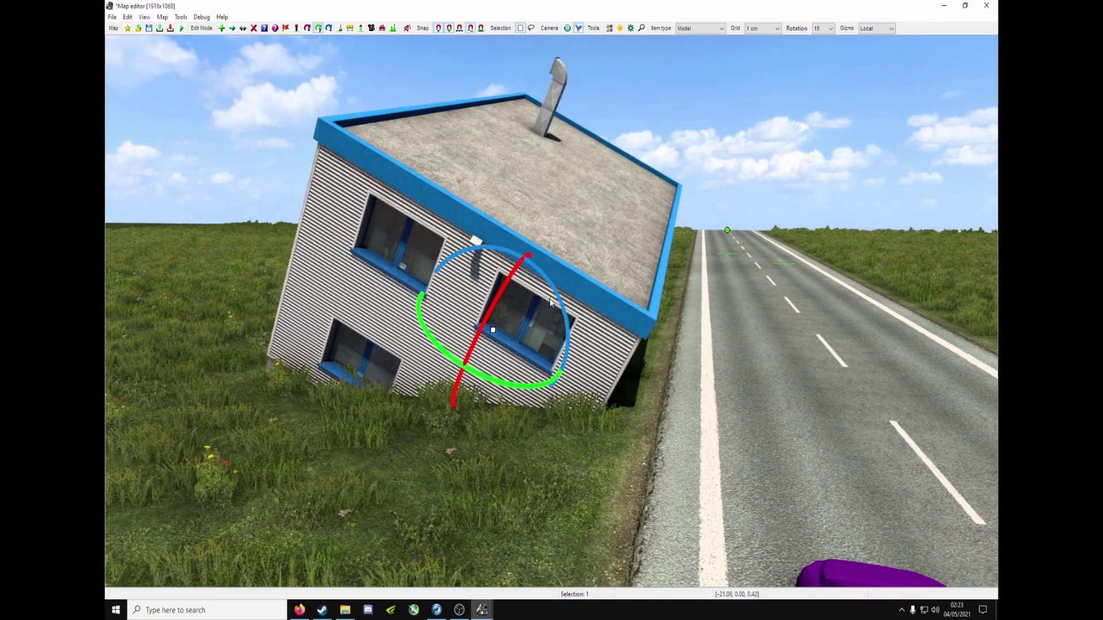
key(ctrl+z)
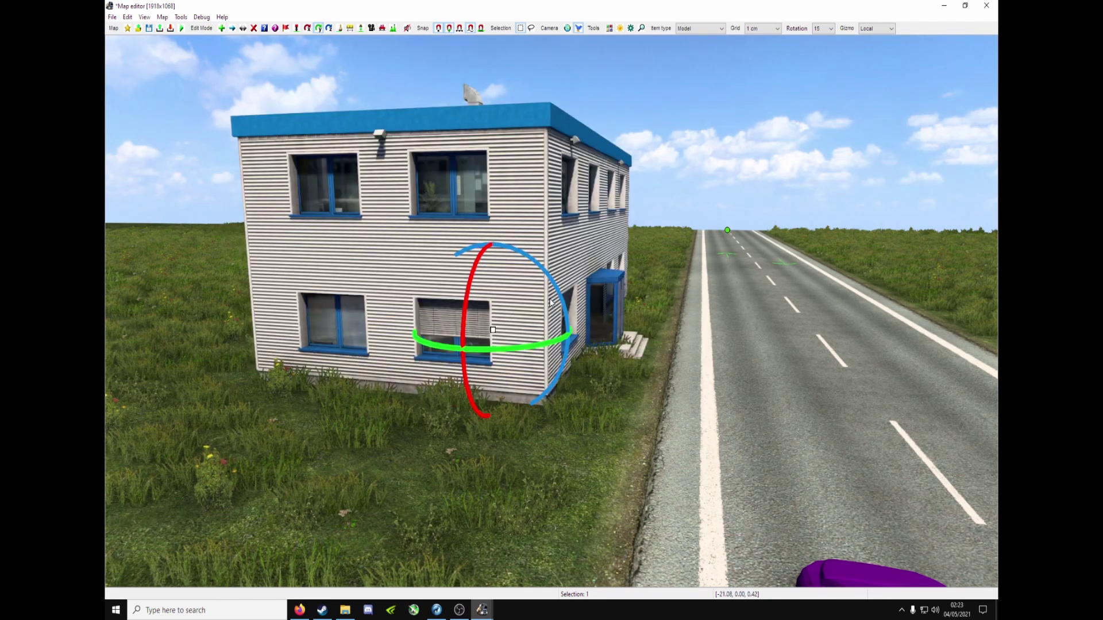
key(Escape)
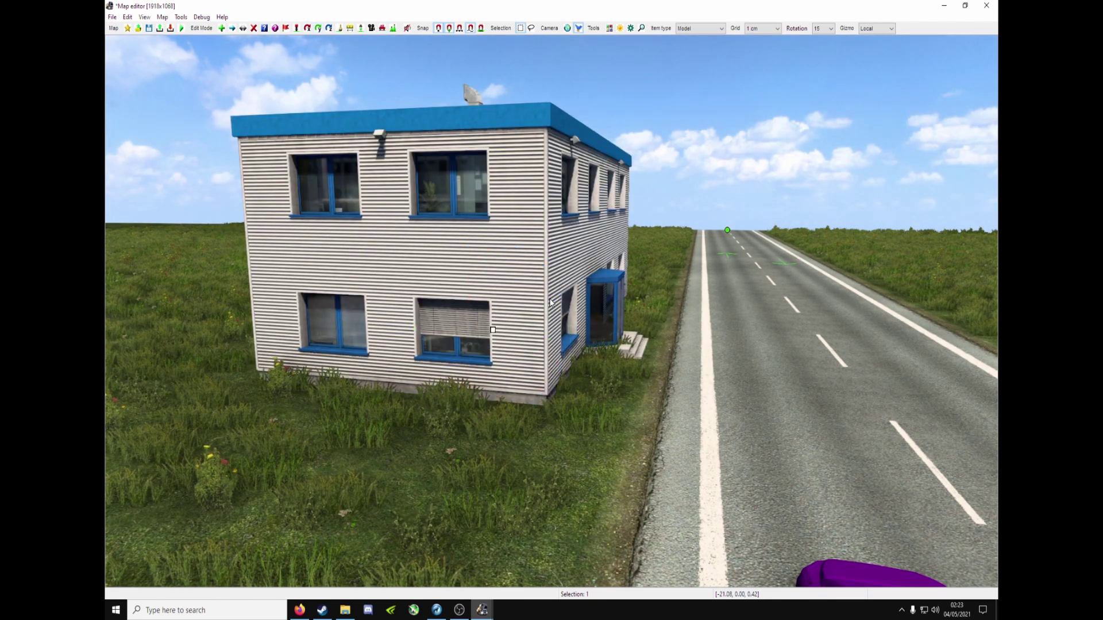
key(Escape)
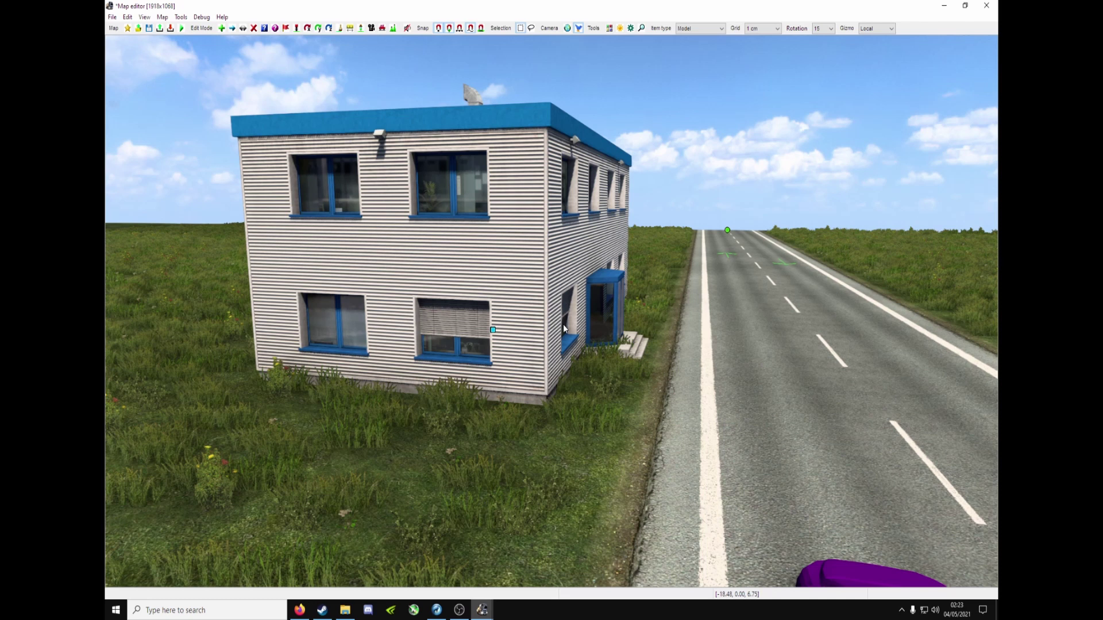
- Move the building to a new position on the grass beside the road
click(494, 330)
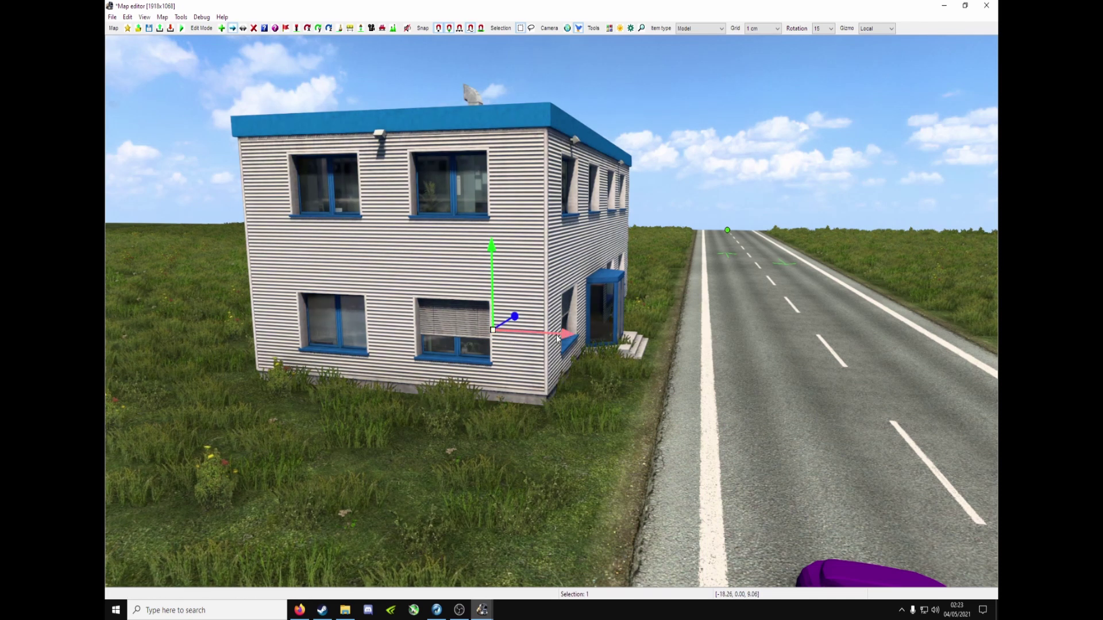
drag(556, 339, 528, 300)
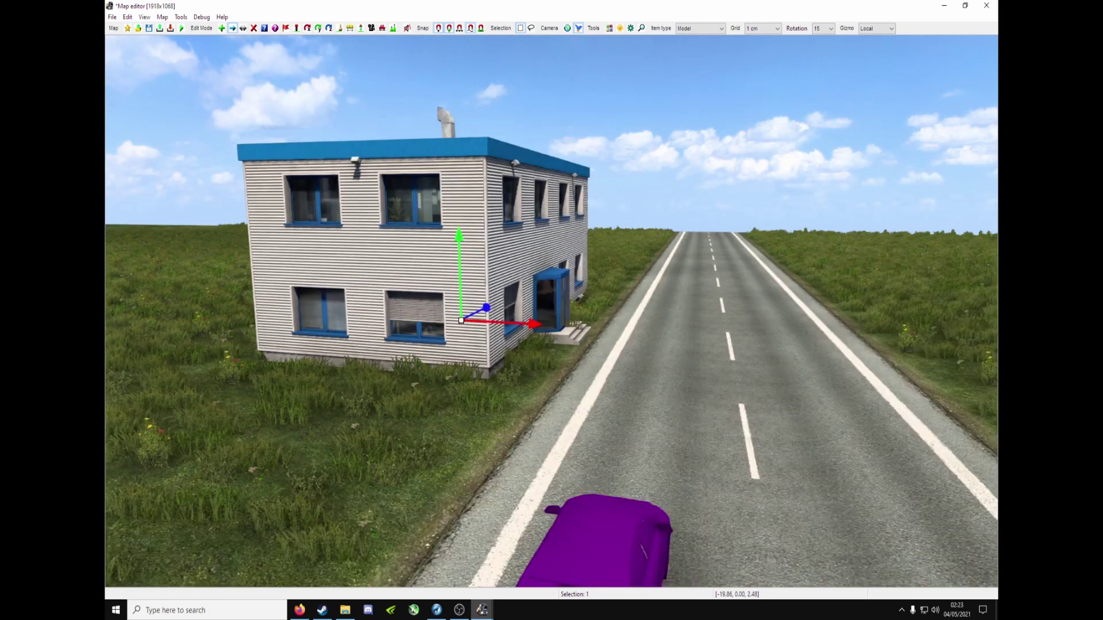
- In the road's properties, assign the anti-noise wall model as the left side's second railing
mouse_move(551, 311)
right_down()
mouse_move(591, 347)
mouse_move(579, 347)
mouse_move(546, 402)
mouse_move(550, 311)
right_up()
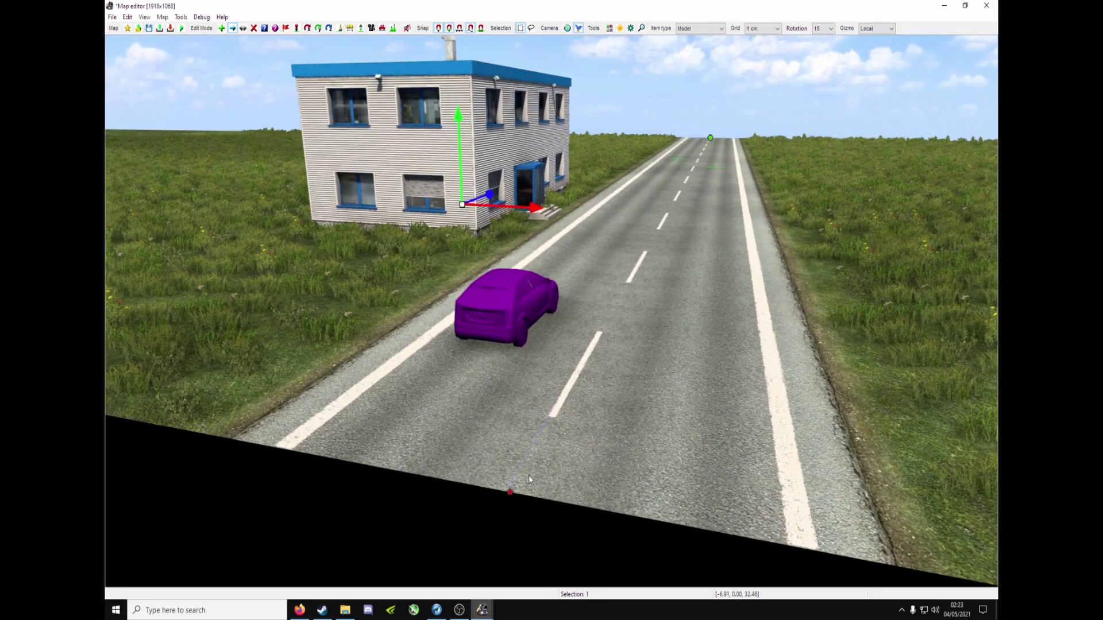
key(p)
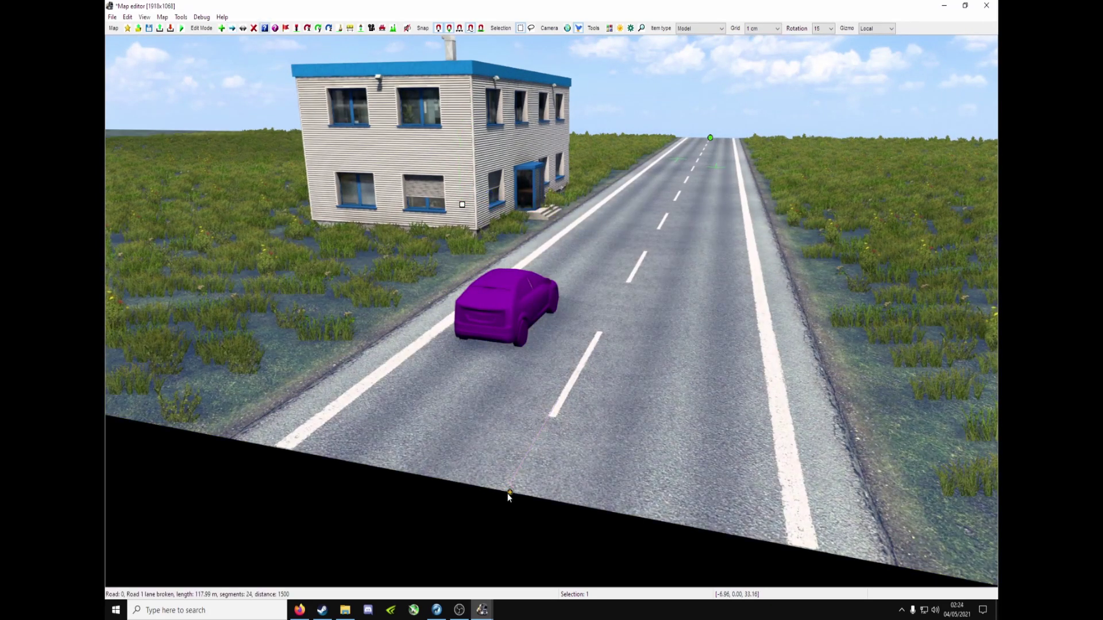
click(509, 493)
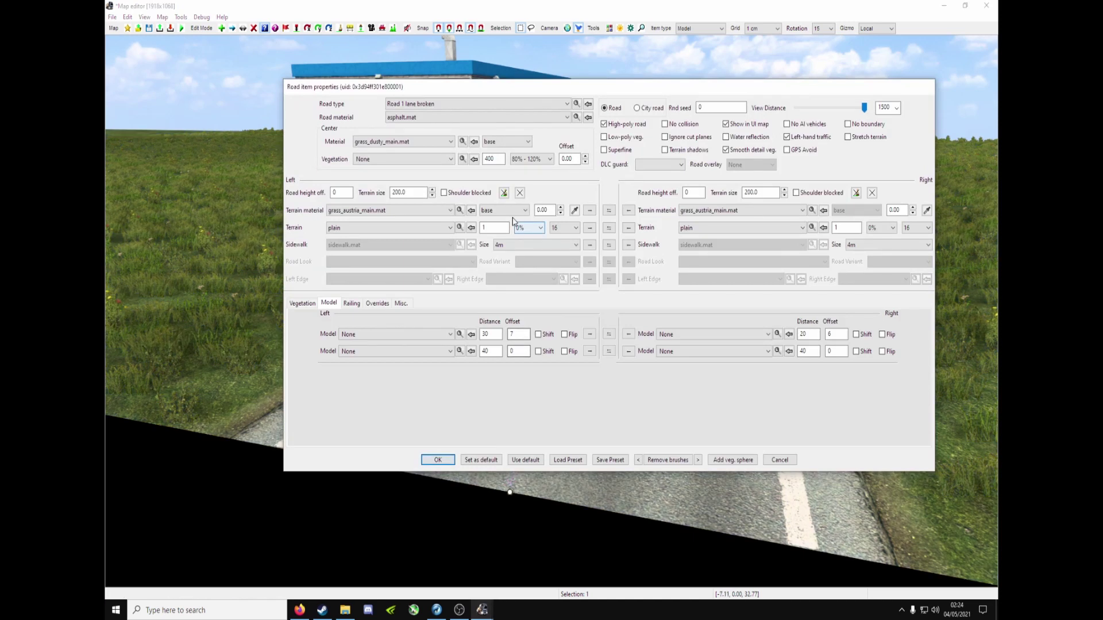
drag(467, 88, 798, 149)
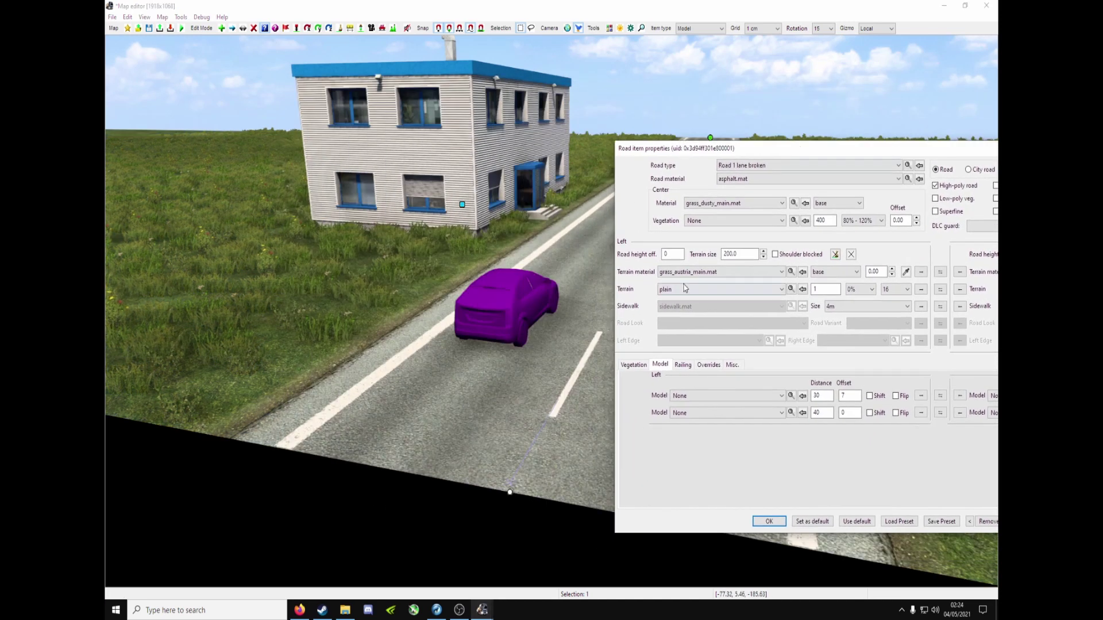
click(684, 366)
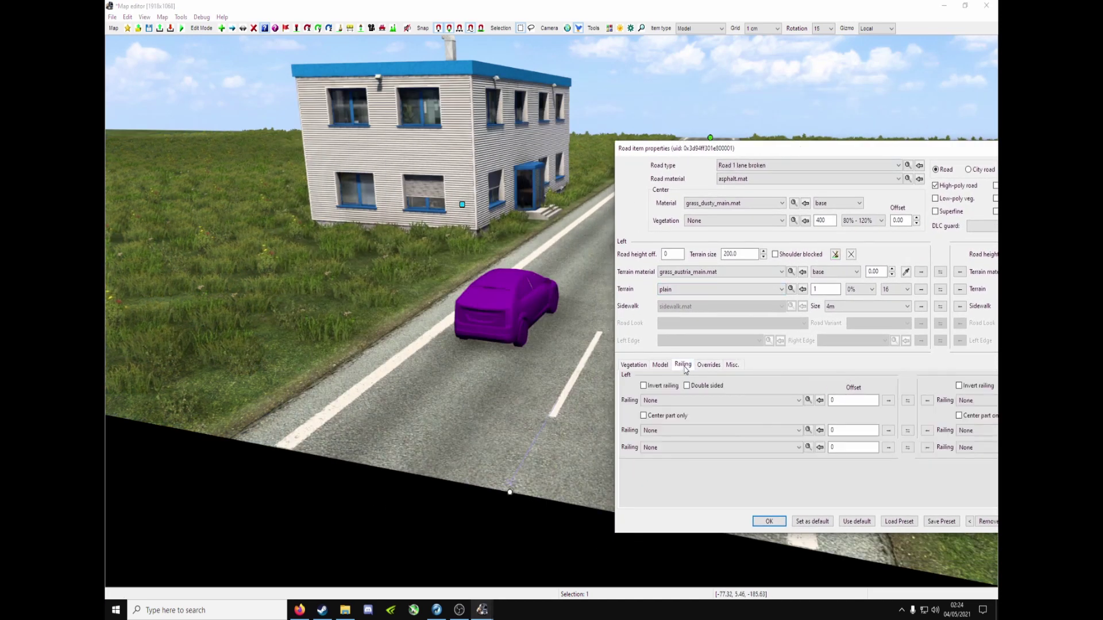
click(669, 432)
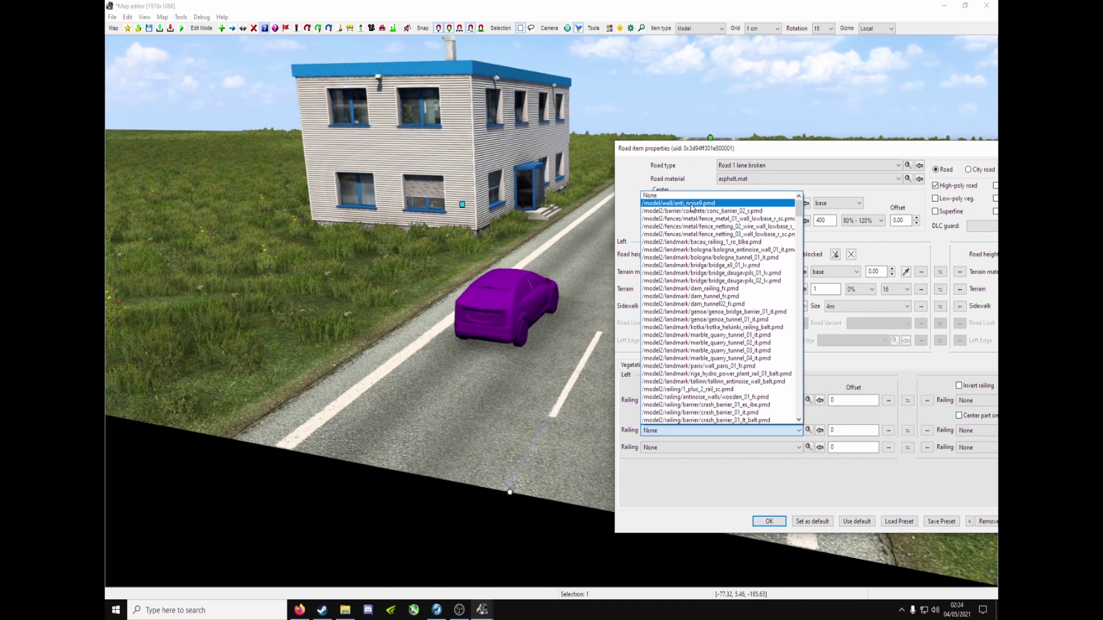
click(692, 205)
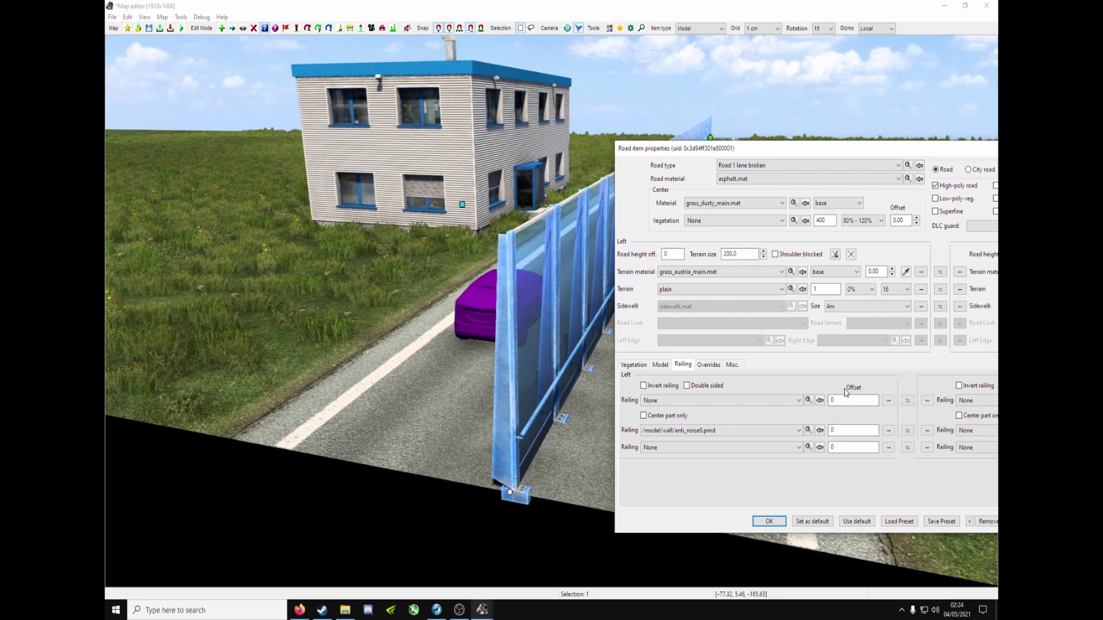
- Set the left anti-noise wall's offset to 6 and accept the road properties
click(839, 434)
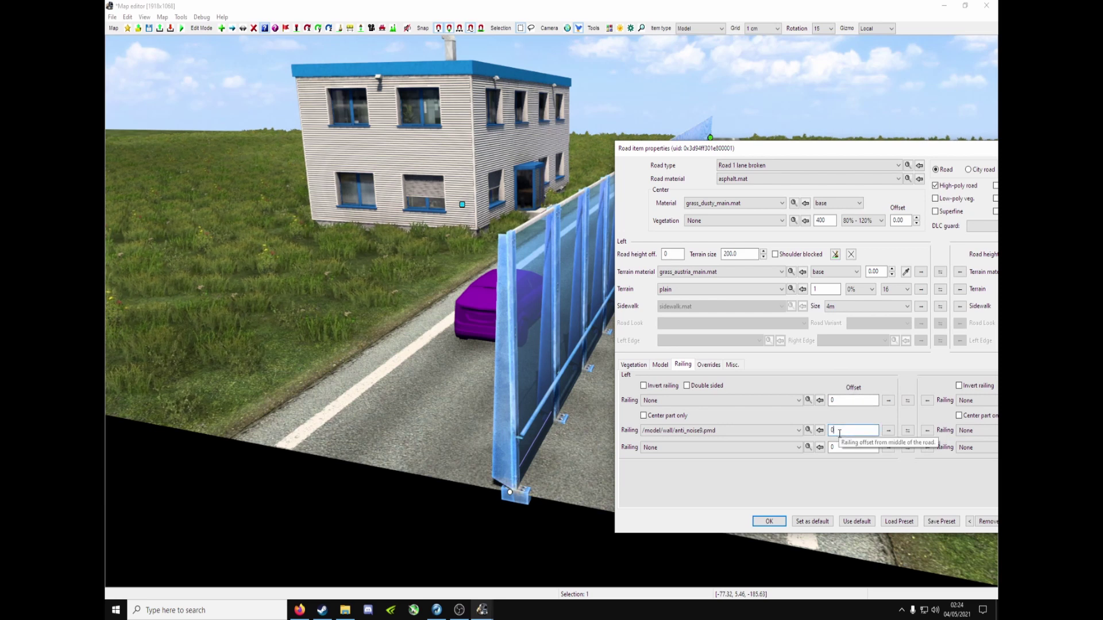
text(6)
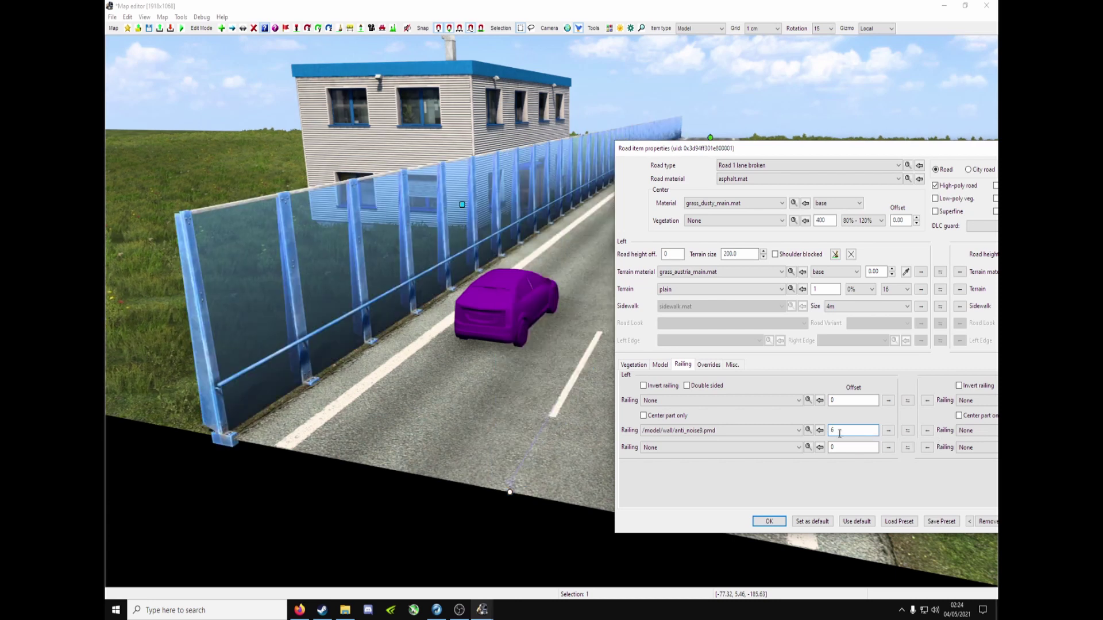
drag(889, 149, 774, 137)
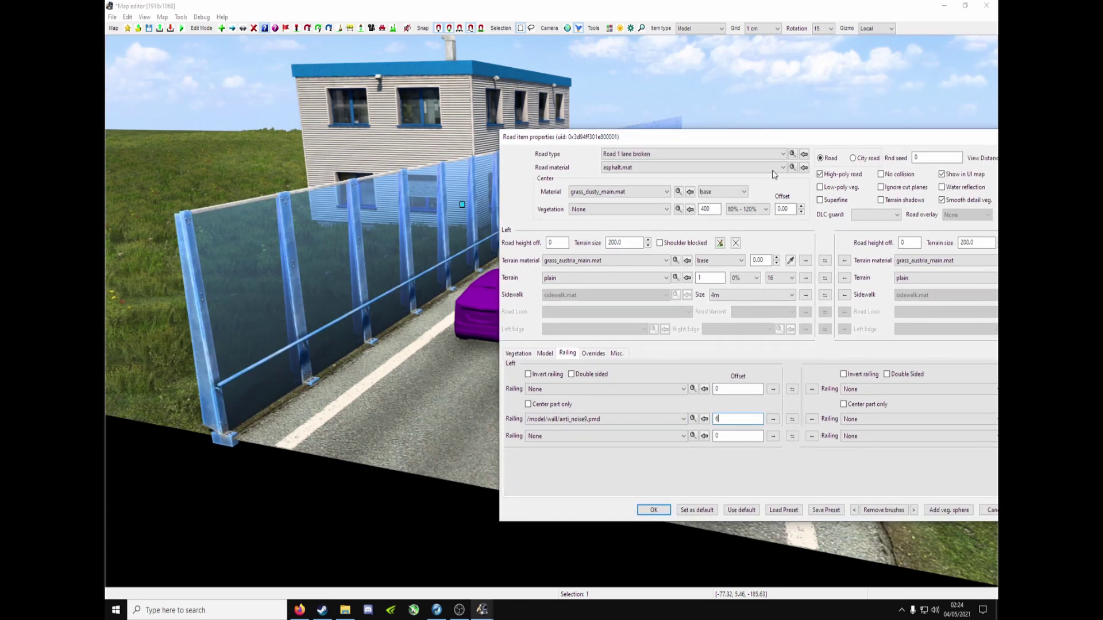
click(654, 511)
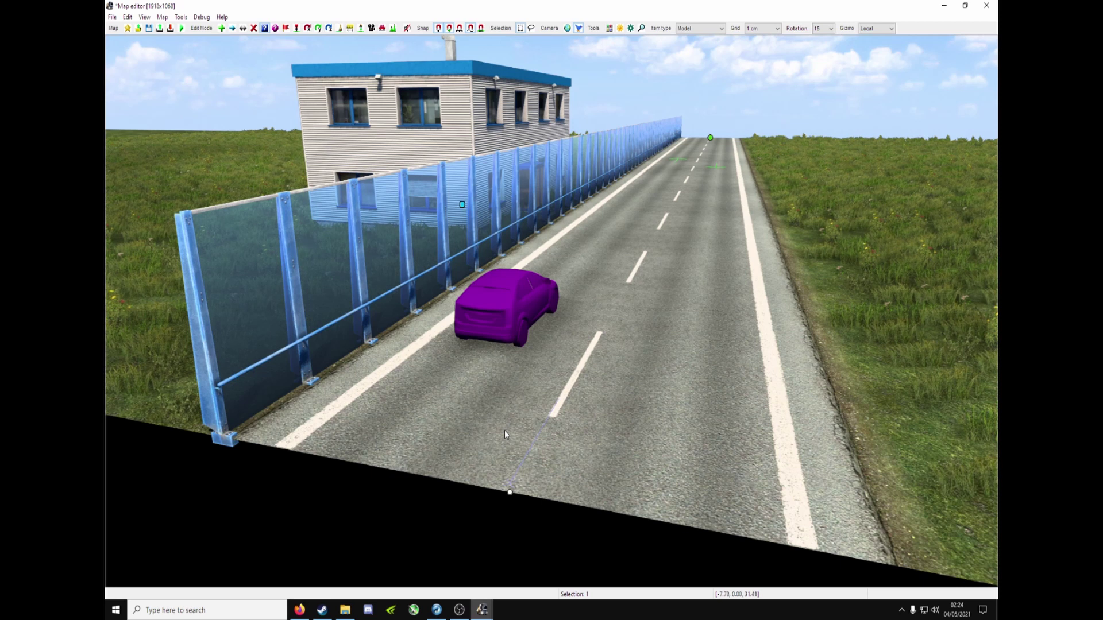
- Copy the left anti-noise wall railing to the road's right side, set its offset to 6 and accept
click(517, 498)
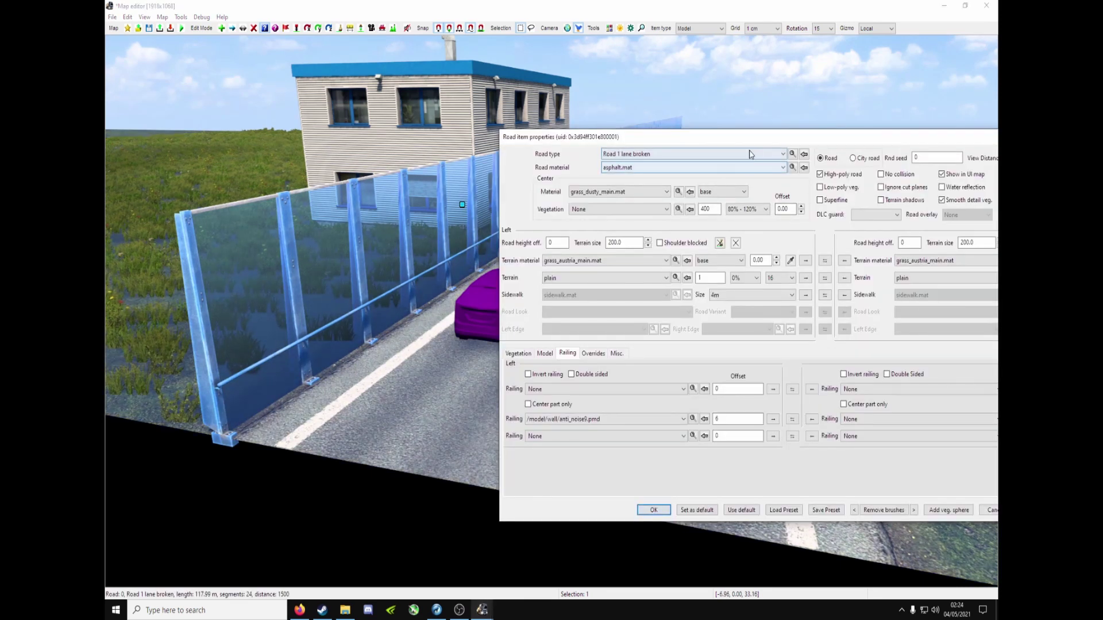
drag(696, 138, 401, 128)
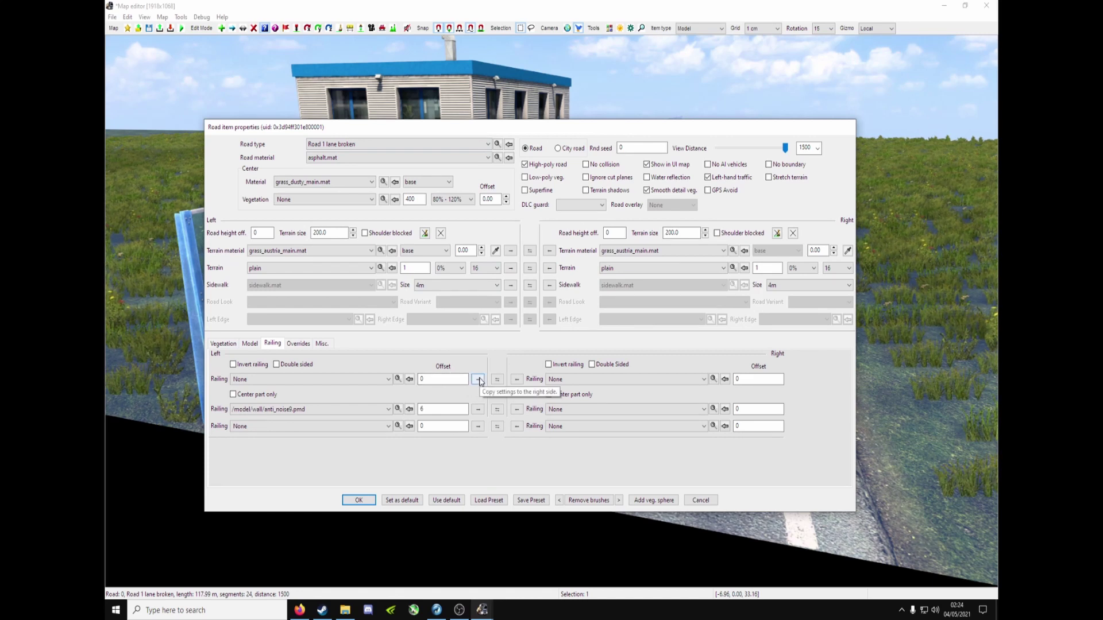
click(479, 380)
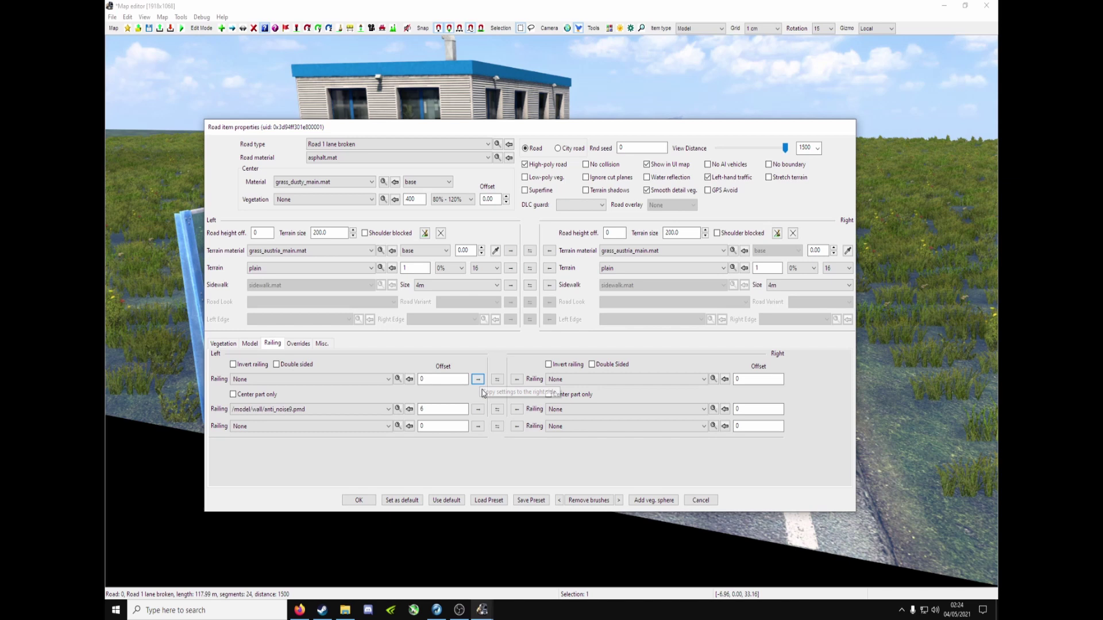
click(478, 409)
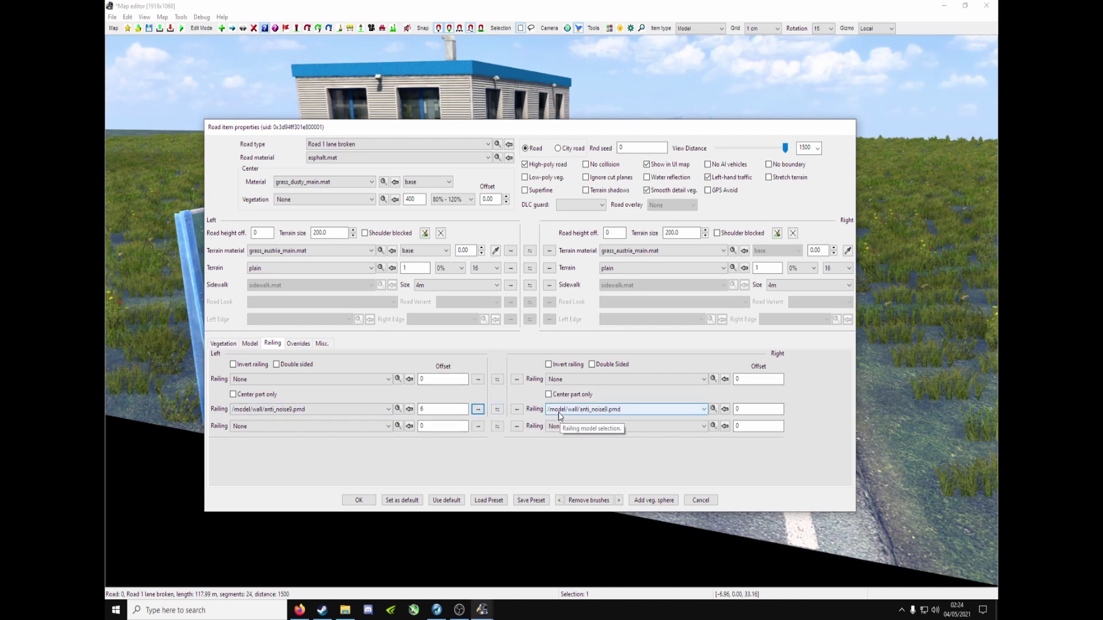
click(756, 413)
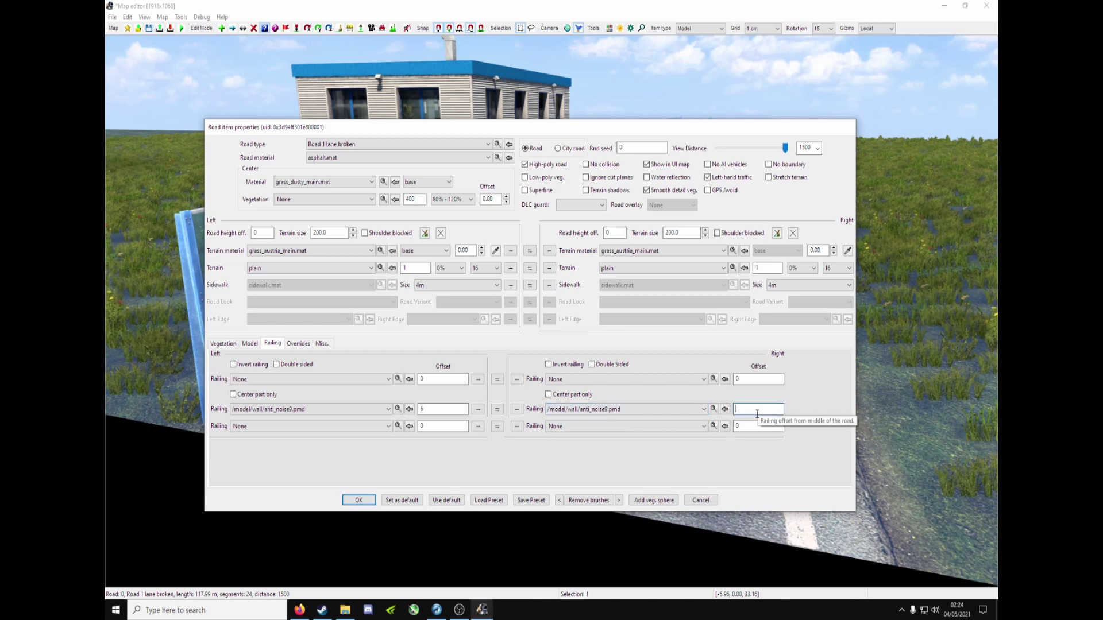
text(6)
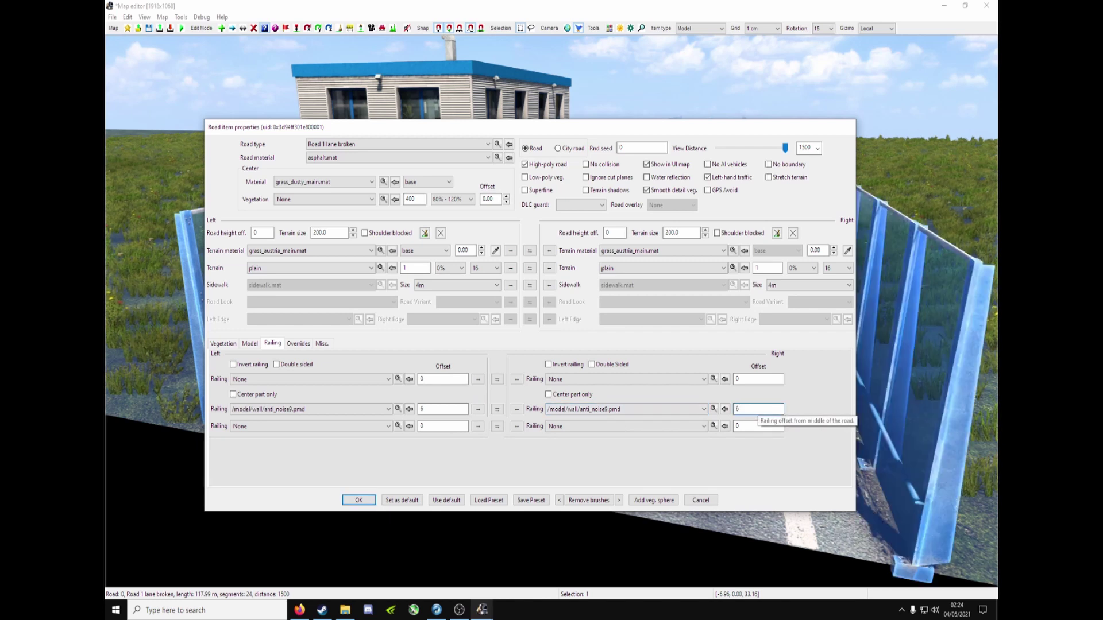
click(359, 500)
- Change the road's left second railing model to riga_hydro_power_plant_rail_01_balt.pmd and accept the road properties
scroll(495, 384, up, 3)
middle_drag(495, 383, 550, 311)
click(583, 463)
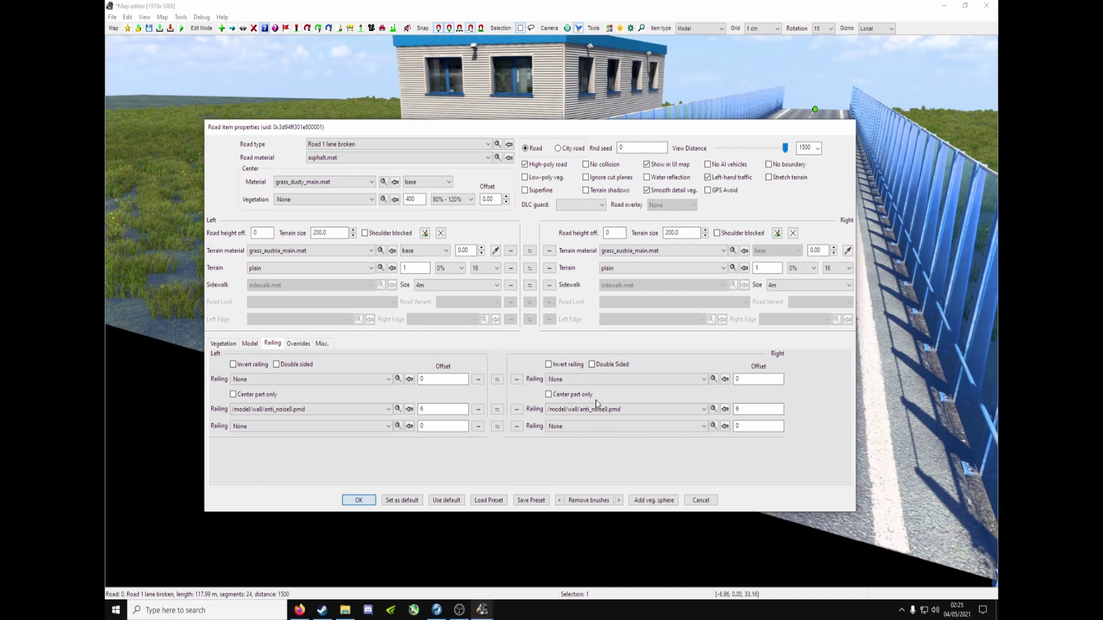
drag(423, 133, 875, 115)
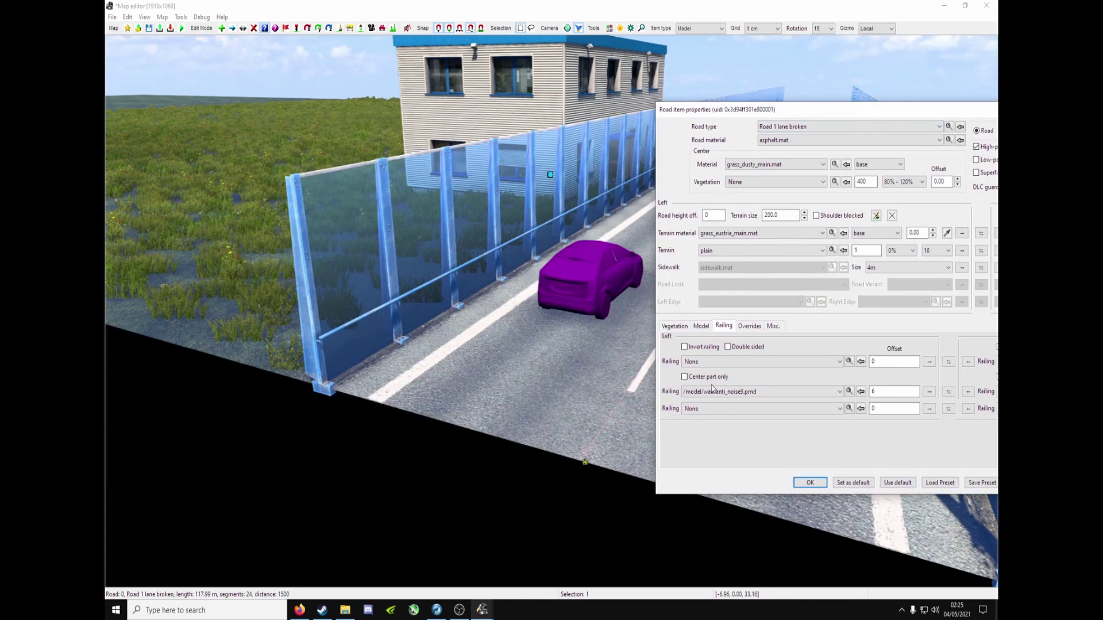
scroll(751, 394, down, 1)
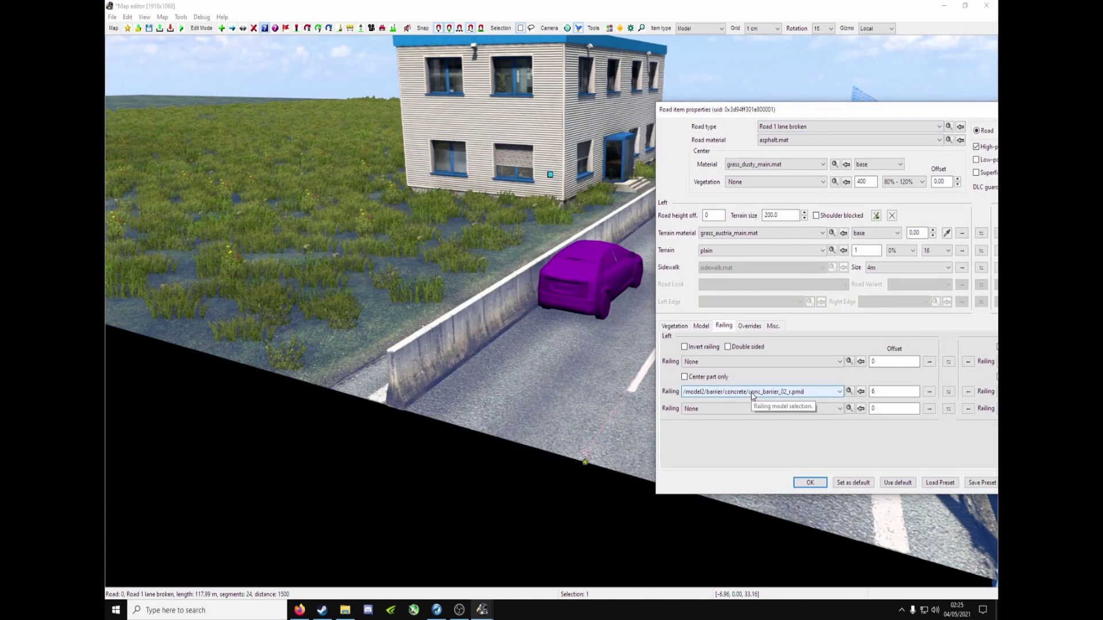
scroll(752, 396, down, 1)
scroll(753, 395, down, 1)
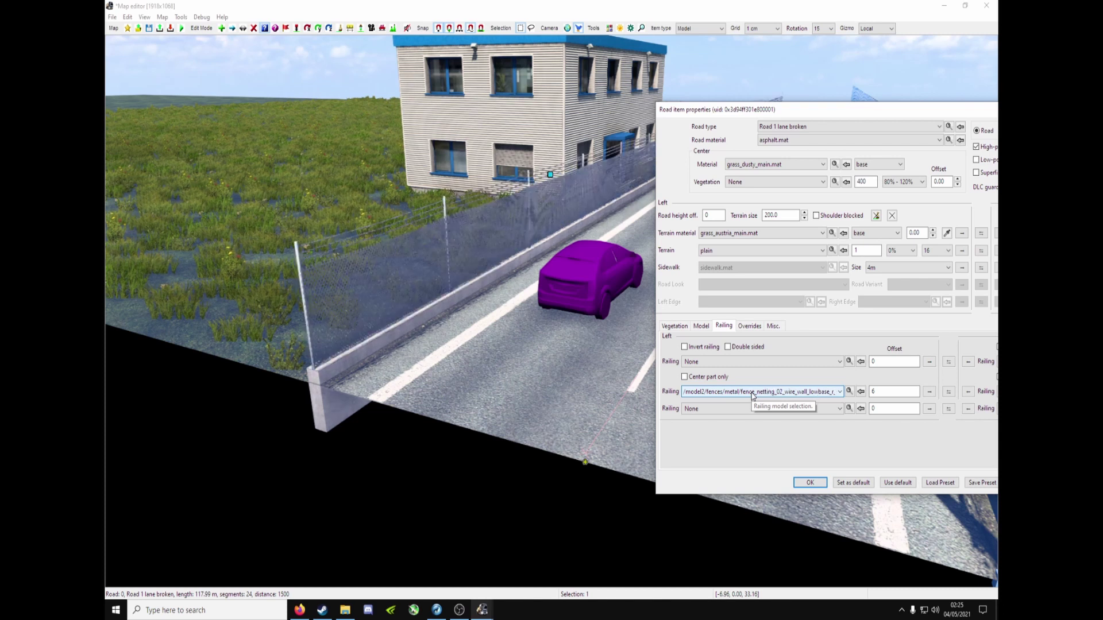
scroll(749, 397, down, 3)
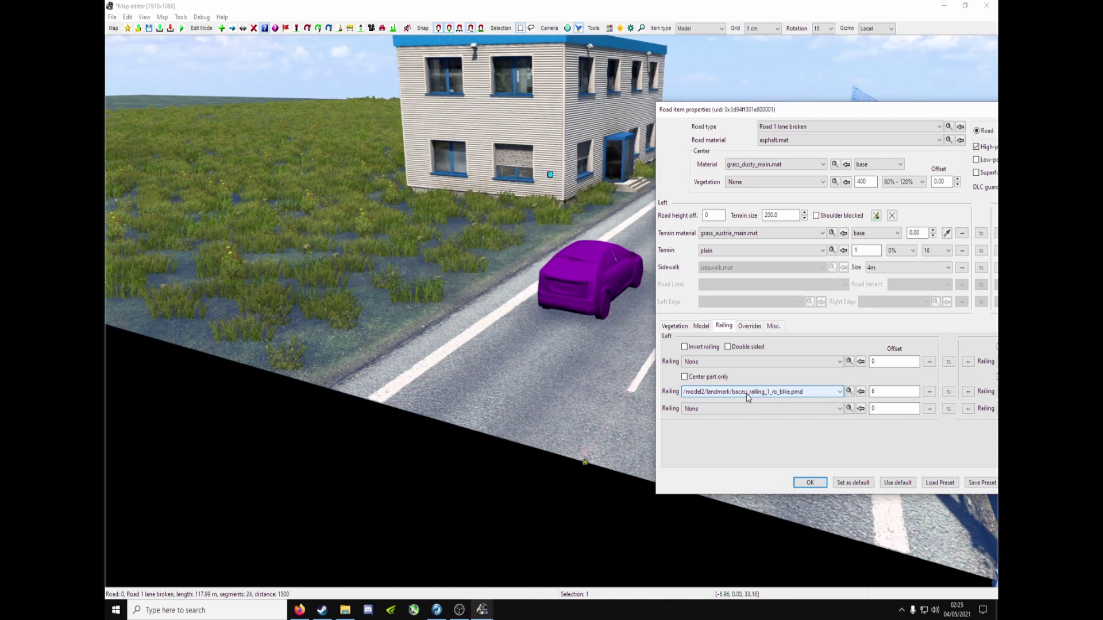
scroll(748, 397, down, 2)
scroll(747, 397, down, 1)
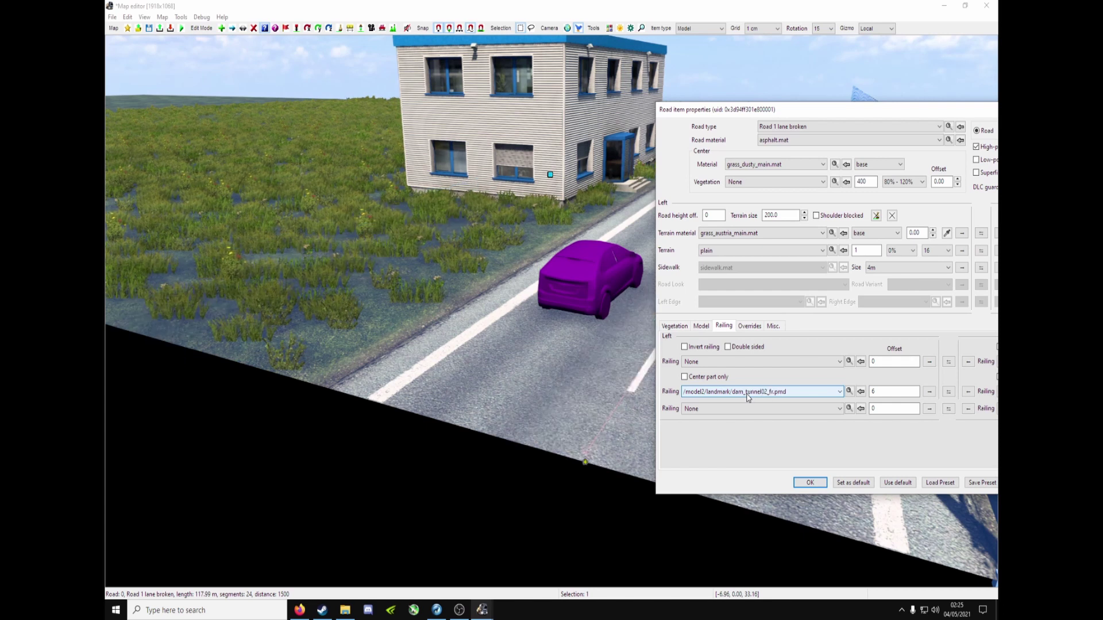
scroll(748, 396, down, 3)
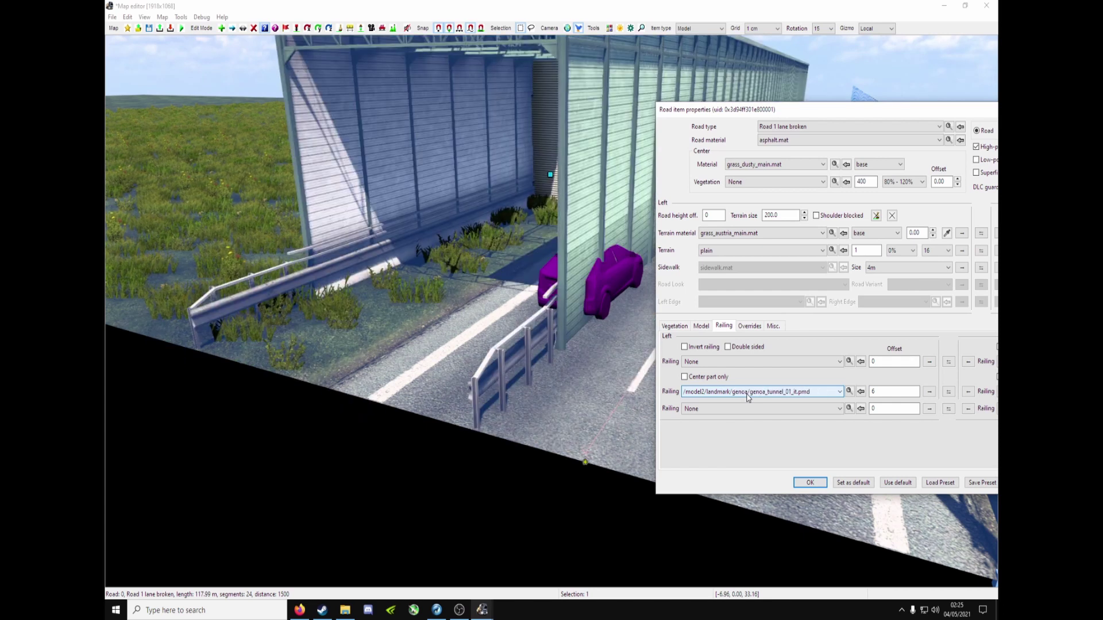
scroll(748, 398, down, 4)
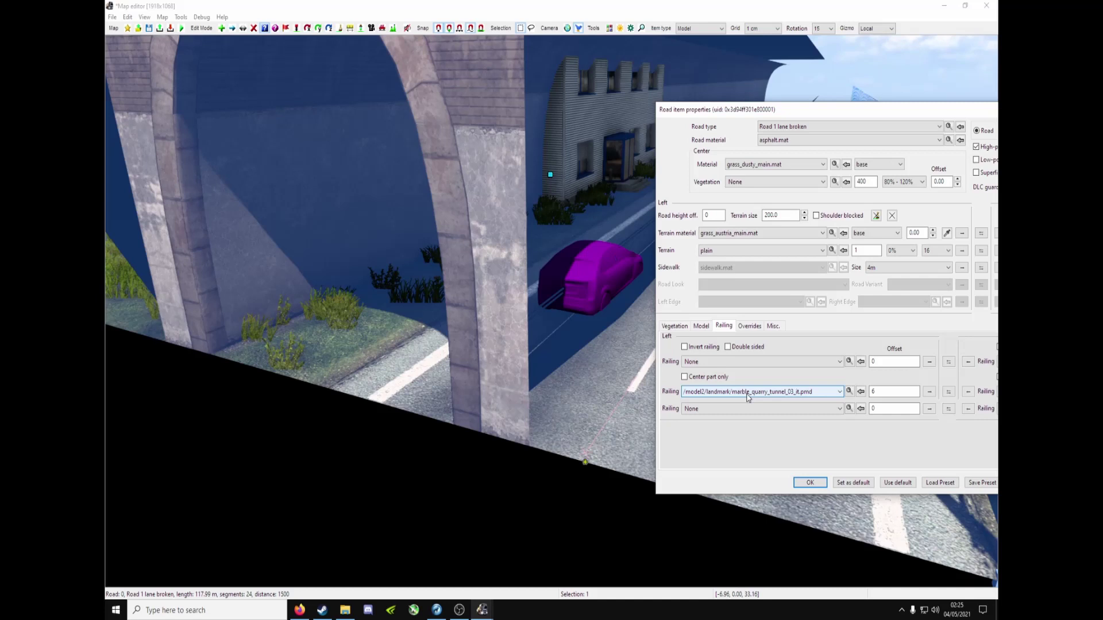
scroll(748, 396, down, 2)
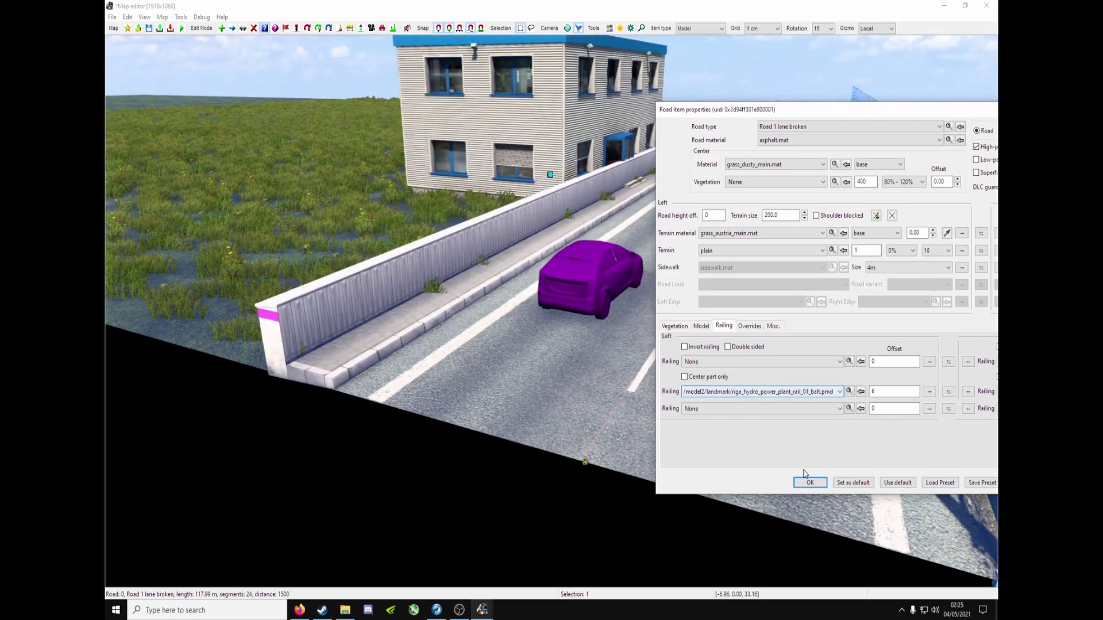
click(808, 481)
- Copy the road's left second railing settings to the right side and accept the road properties
right_drag(626, 309, 870, 300)
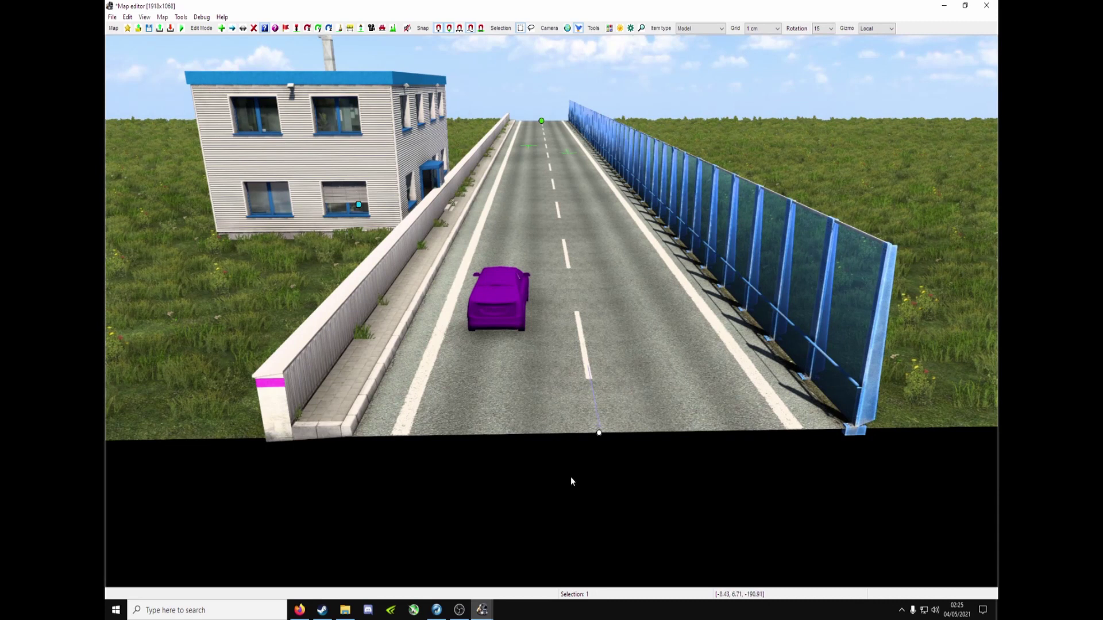
double_click(596, 435)
drag(822, 119, 356, 120)
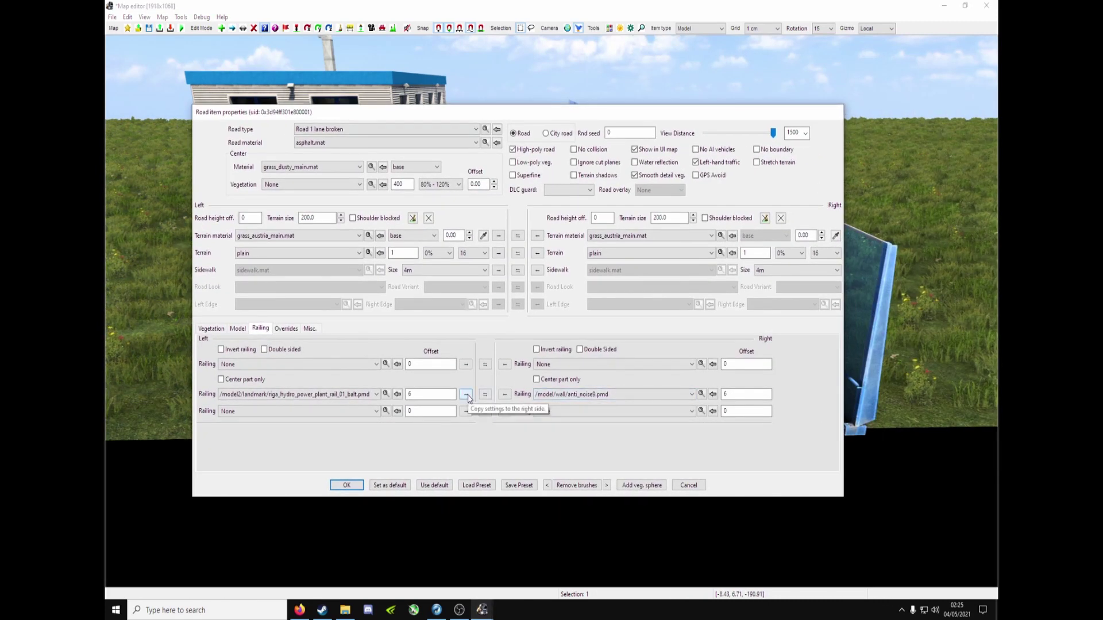
click(466, 394)
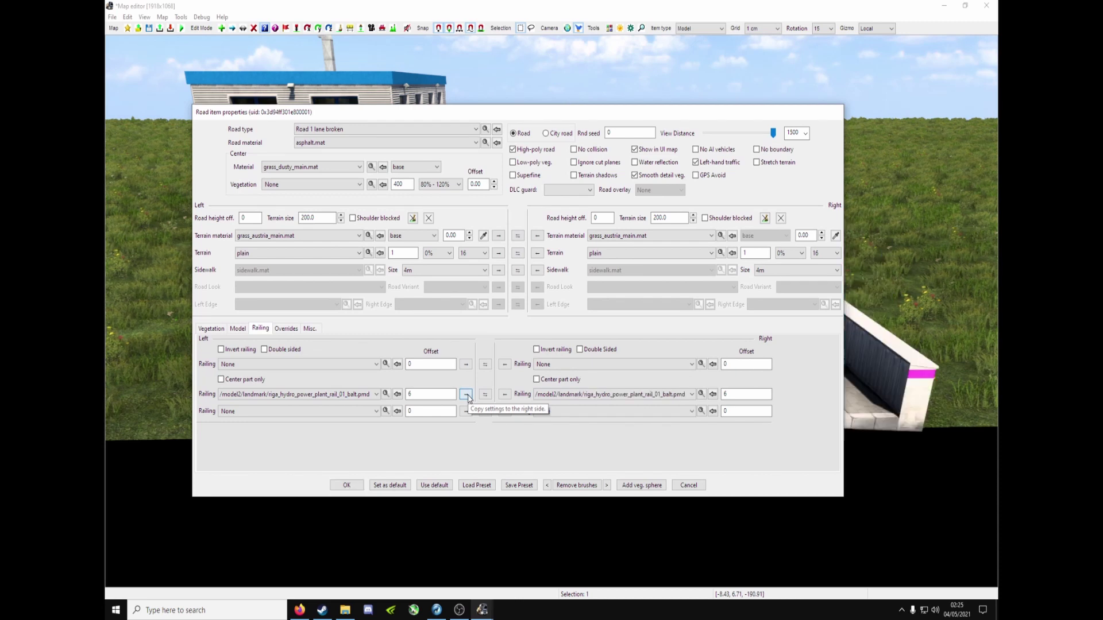
click(346, 486)
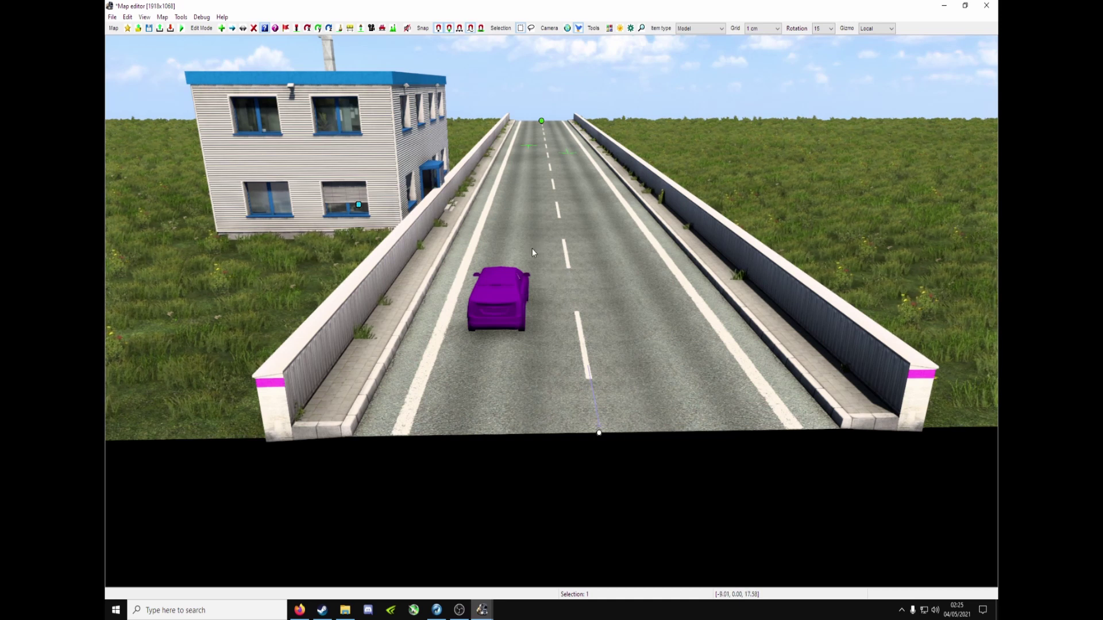
- Save the map under the file name mymap in the map directory
click(113, 18)
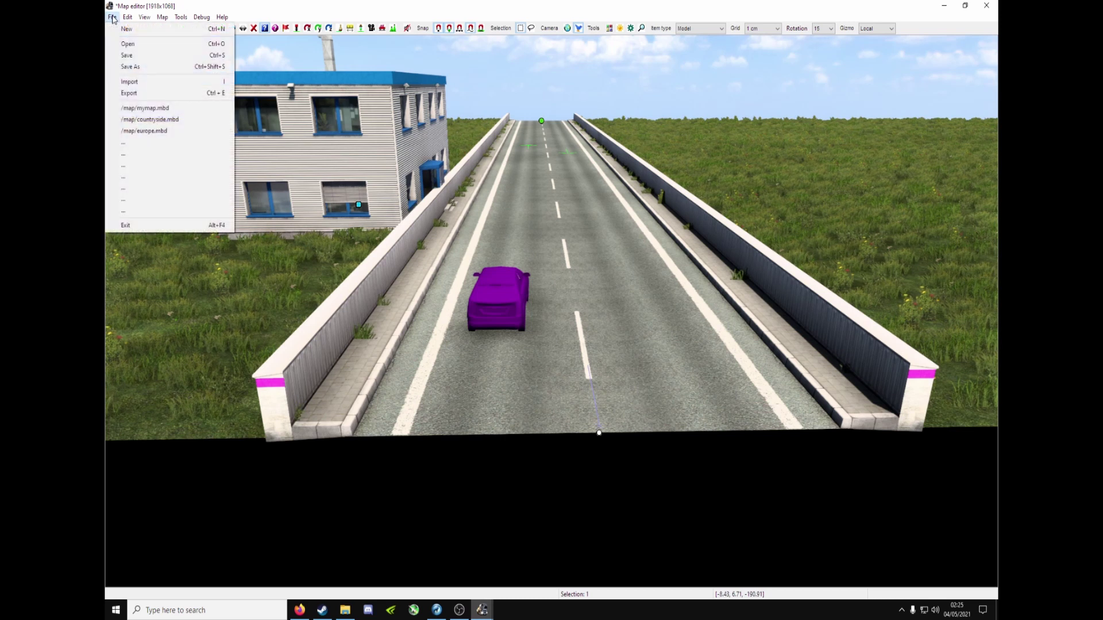
click(149, 68)
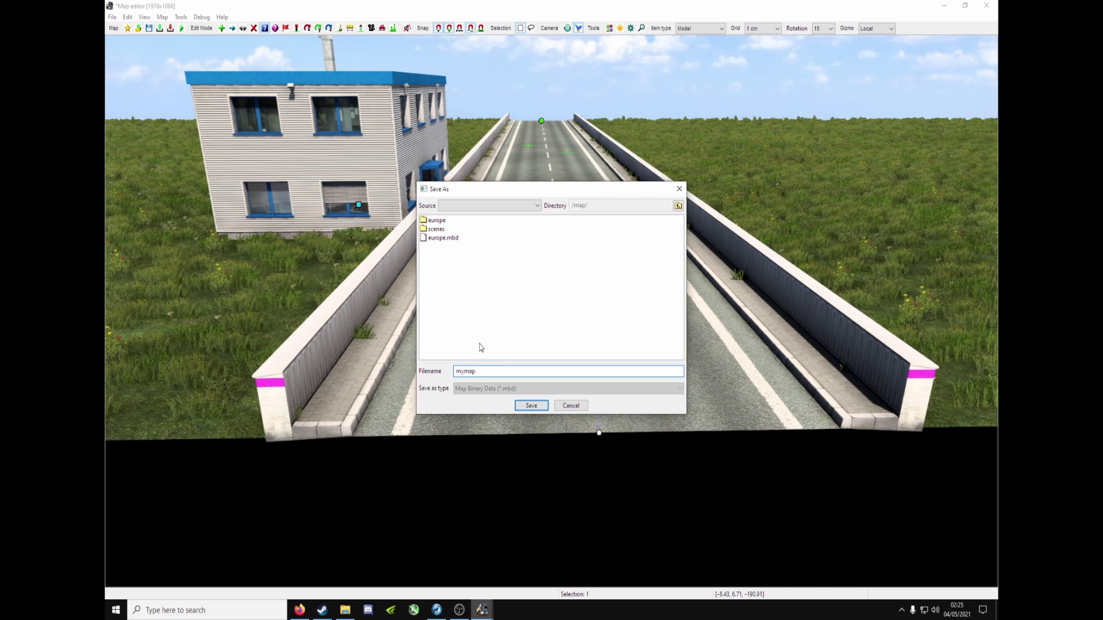
click(533, 406)
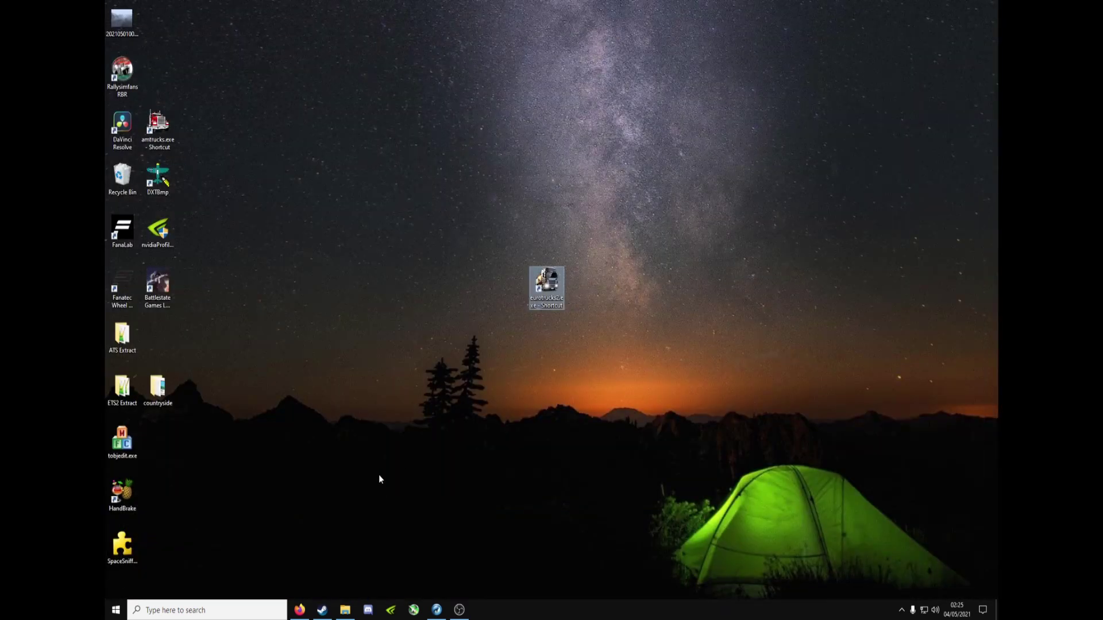
- Switch to File Explorer and open the map folder inside the user_map folder of the mod directory
click(344, 610)
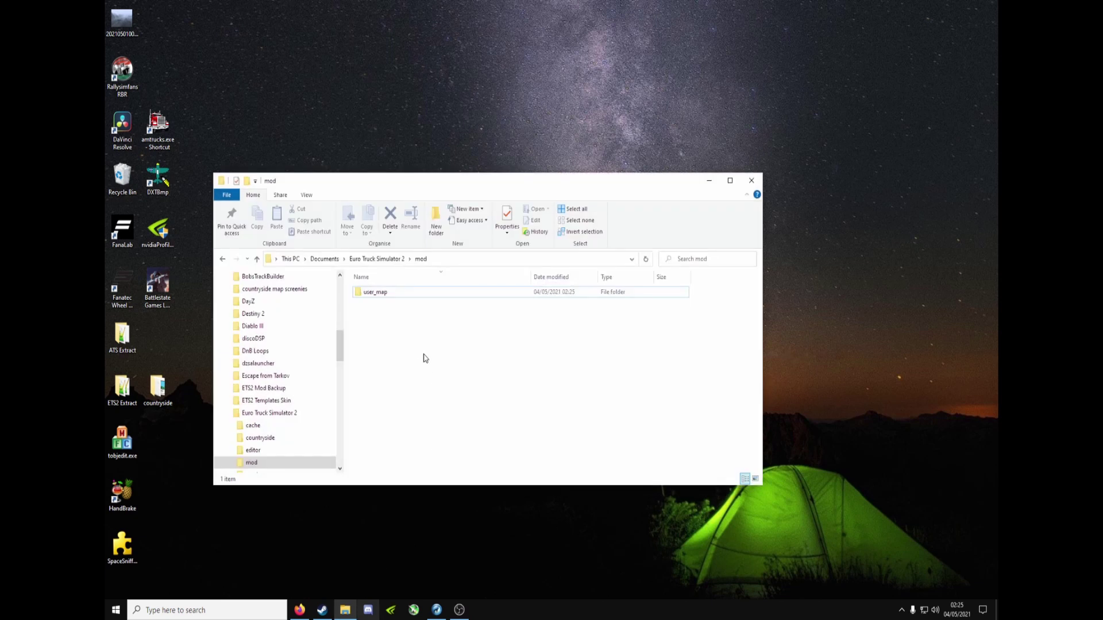
click(375, 298)
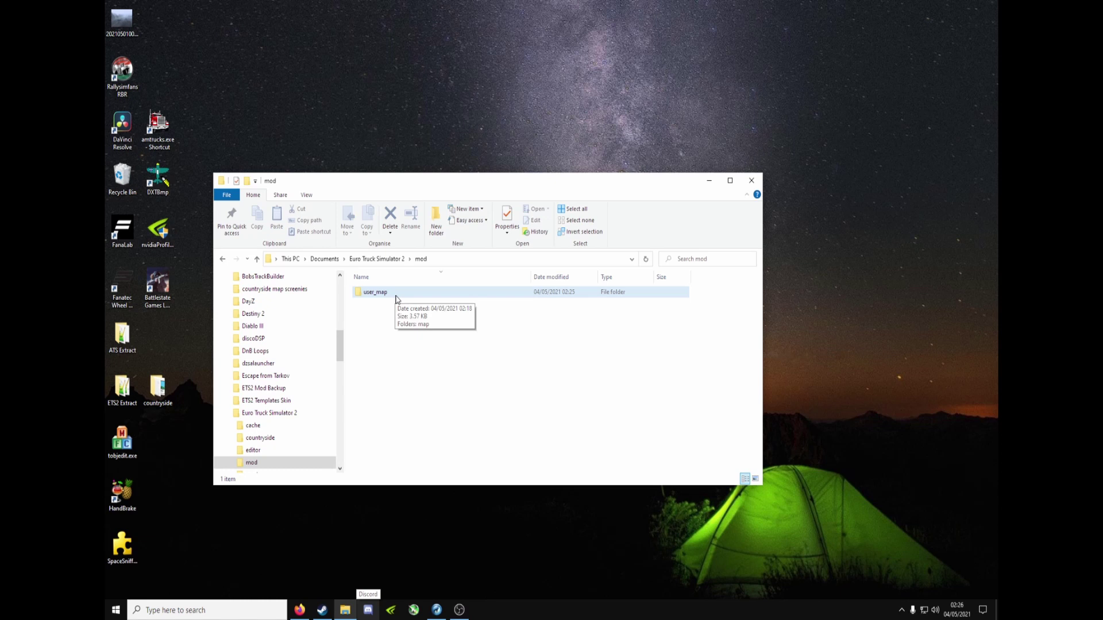
double_click(379, 292)
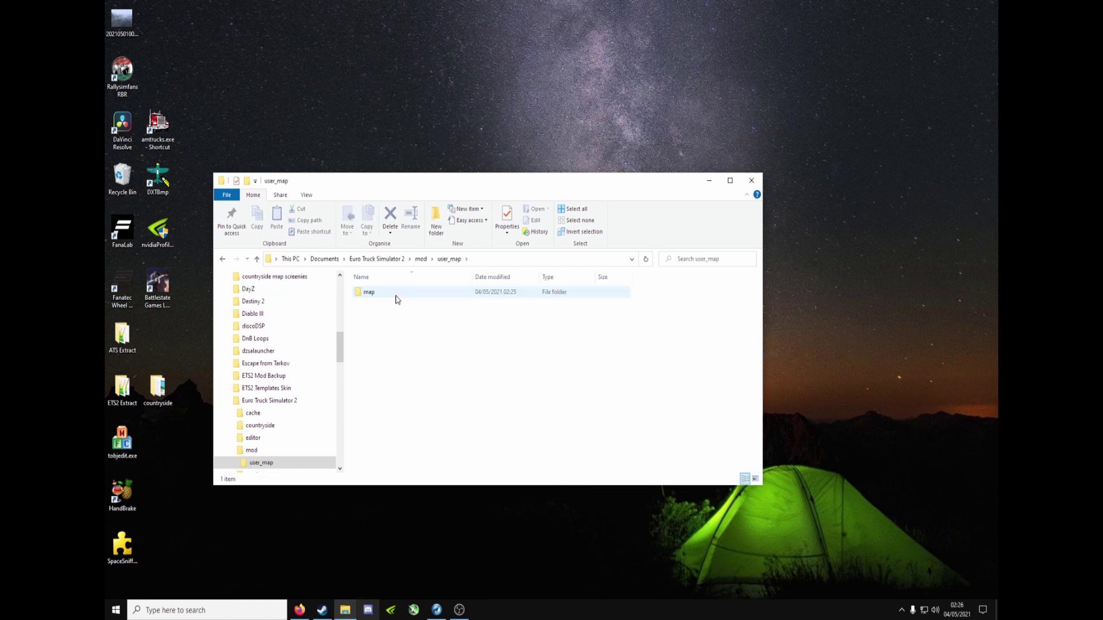
double_click(396, 298)
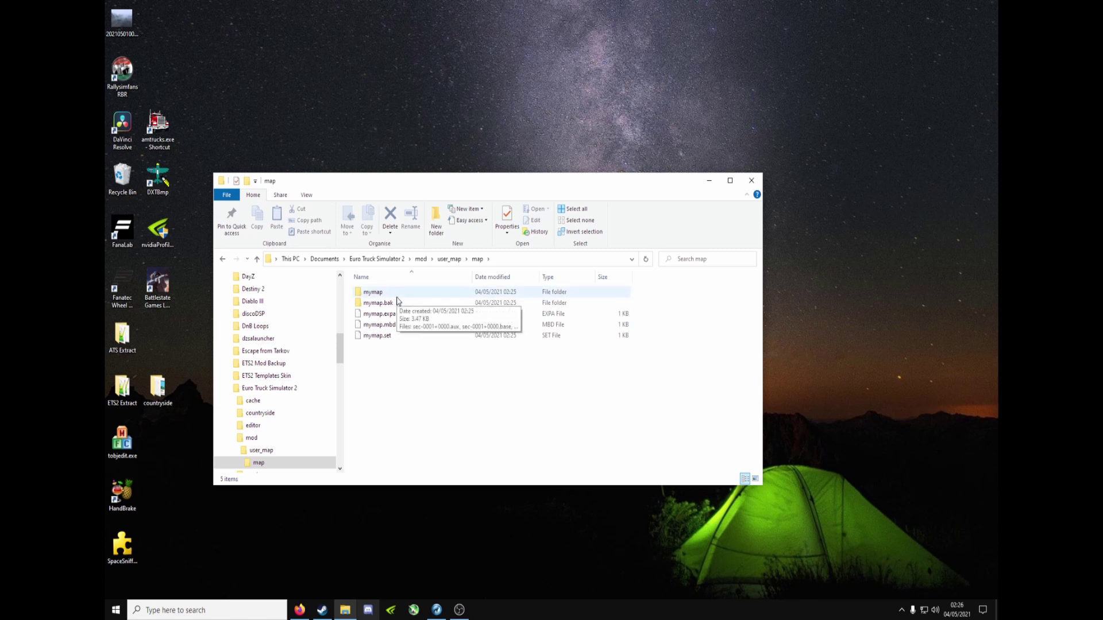
- Examine the saved mymap folder and mymap.mbd file, clear the selection and close the file window
click(380, 292)
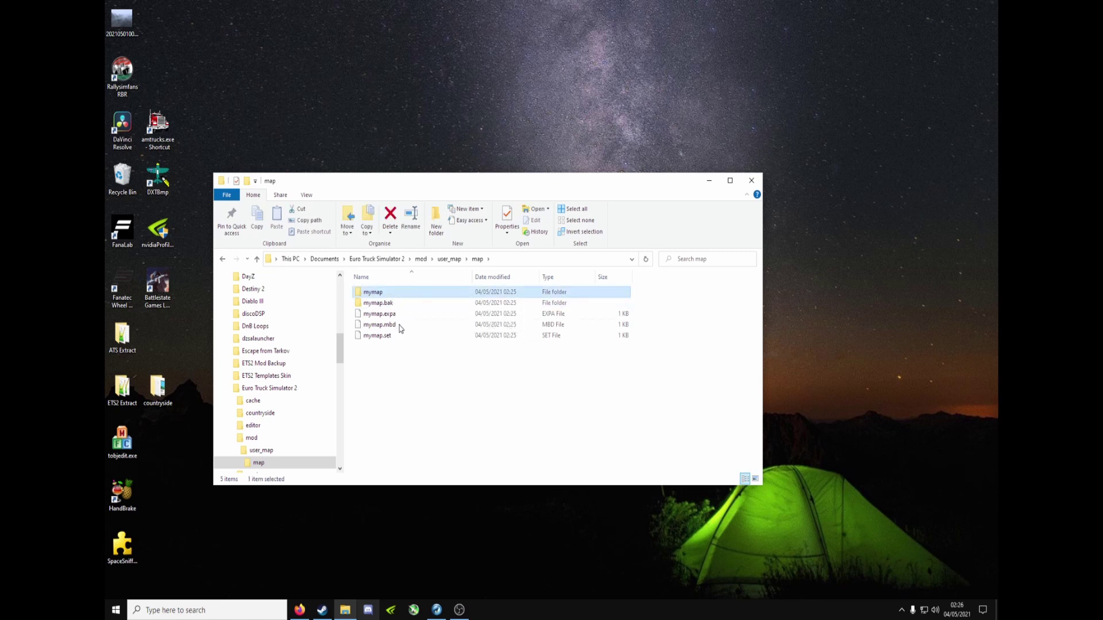
click(402, 325)
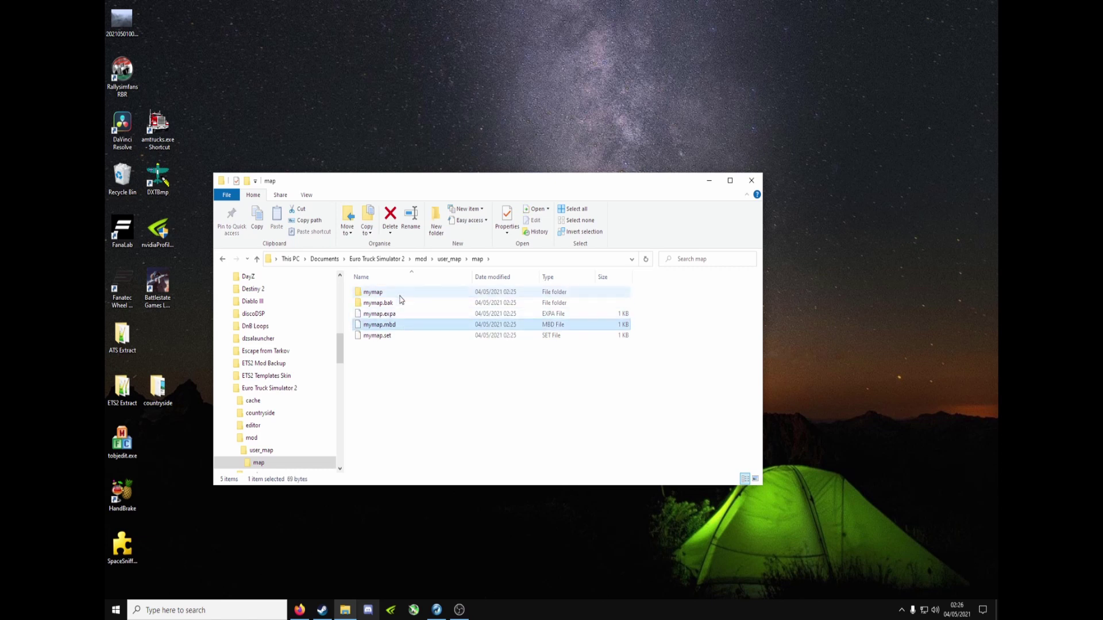
ctrl+click(401, 293)
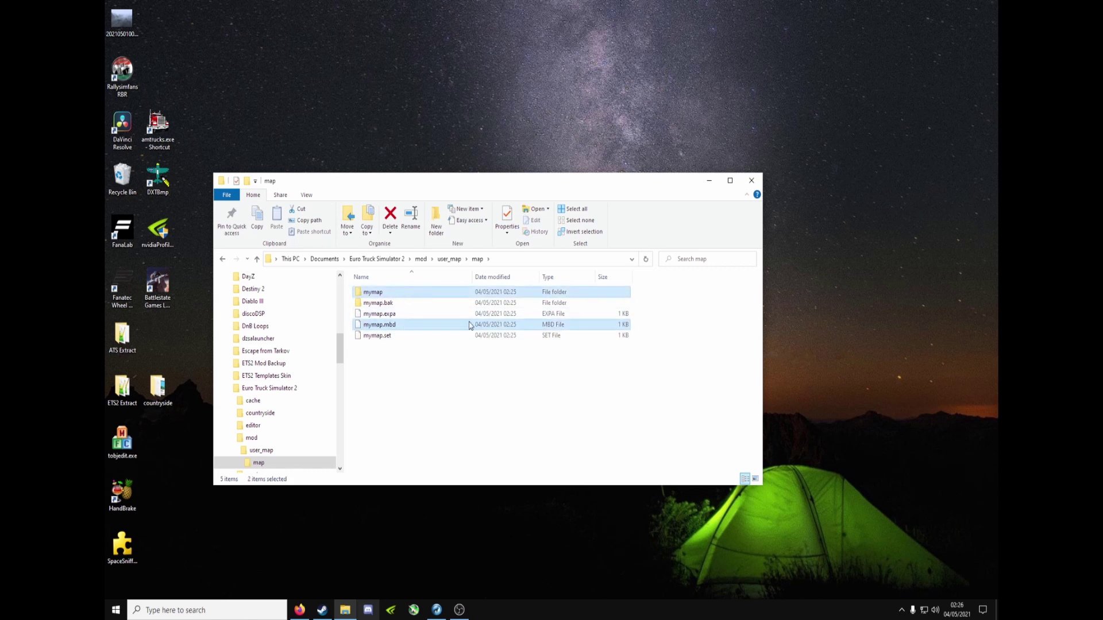
click(389, 371)
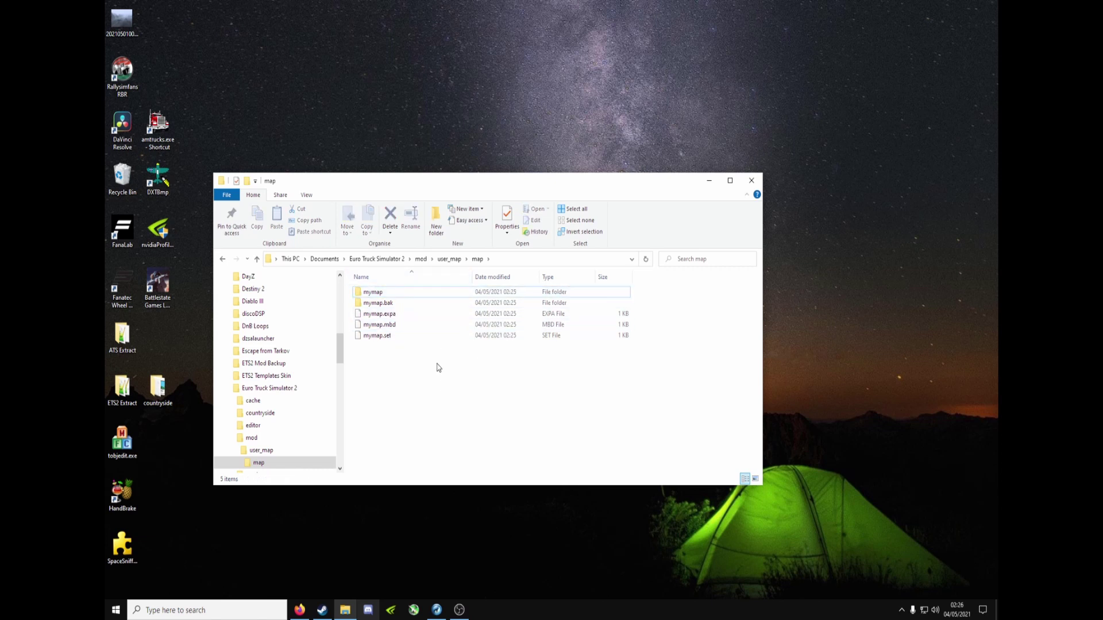
click(751, 182)
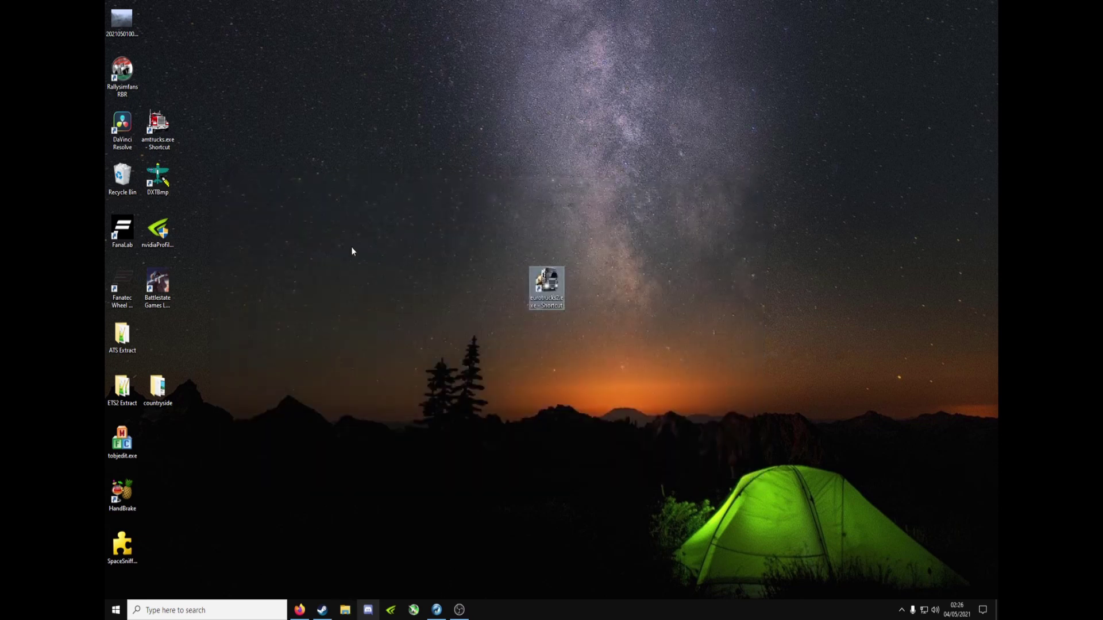
- Relaunch Euro Truck Simulator 2 in edit mode from its desktop shortcut, allow the launch parameters and dismiss the content browser
right_click(556, 280)
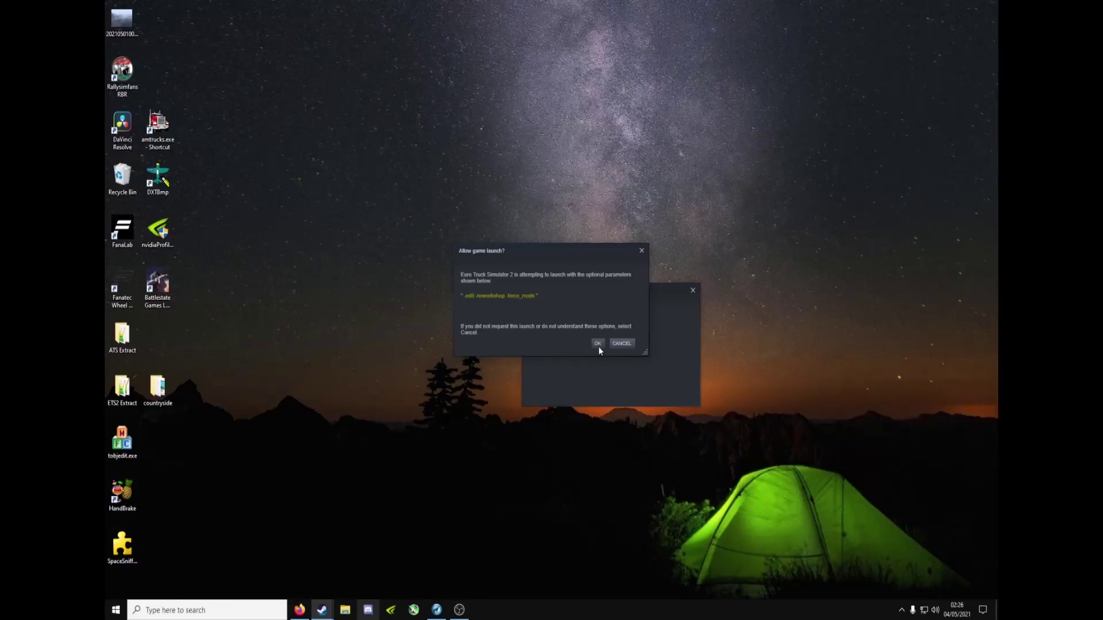
click(598, 344)
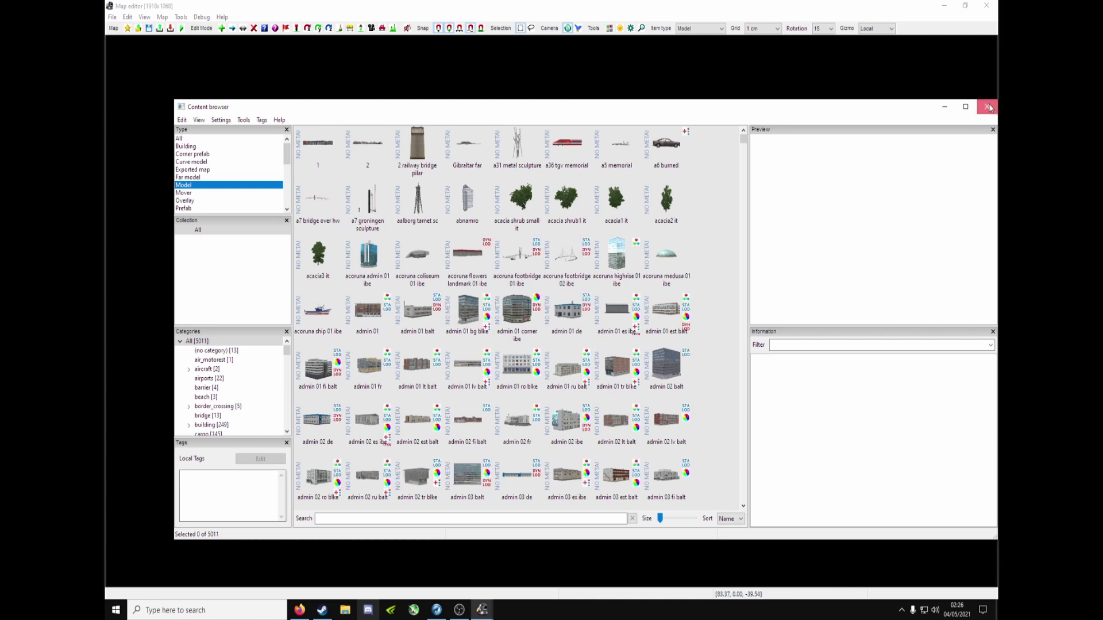
key(Escape)
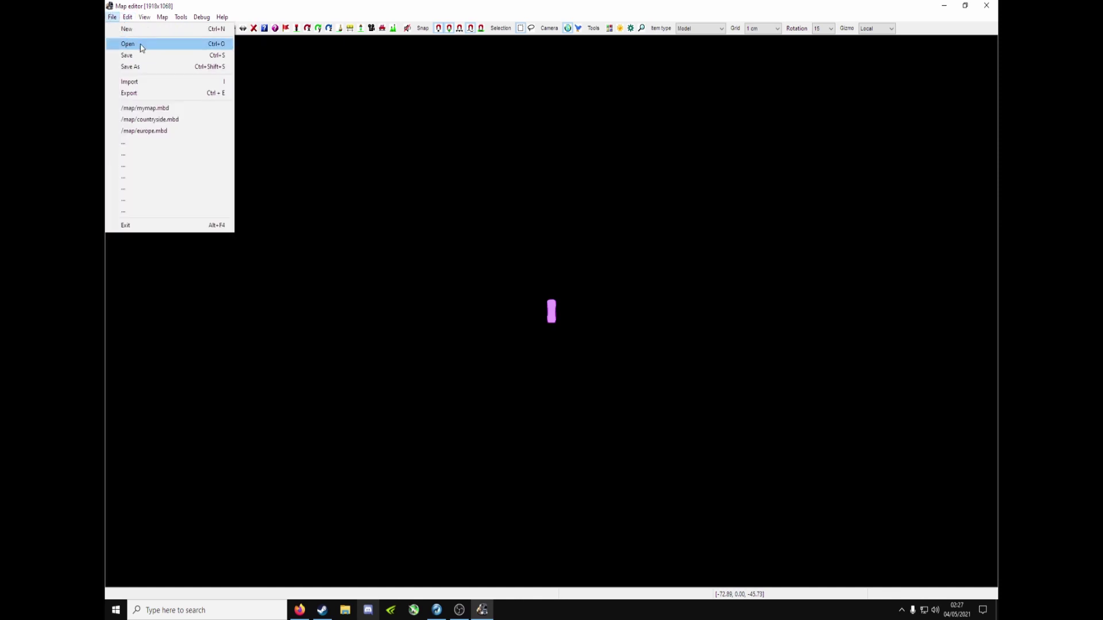
- Open the saved mymap.mbd map in the map editor
click(143, 42)
click(443, 264)
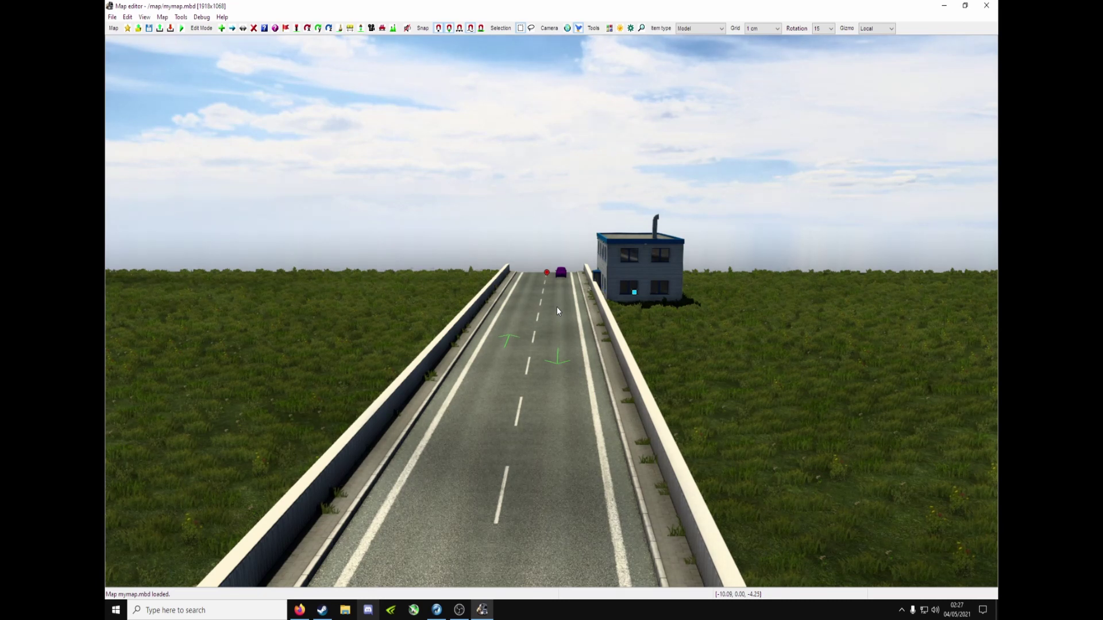
middle_drag(556, 306, 536, 312)
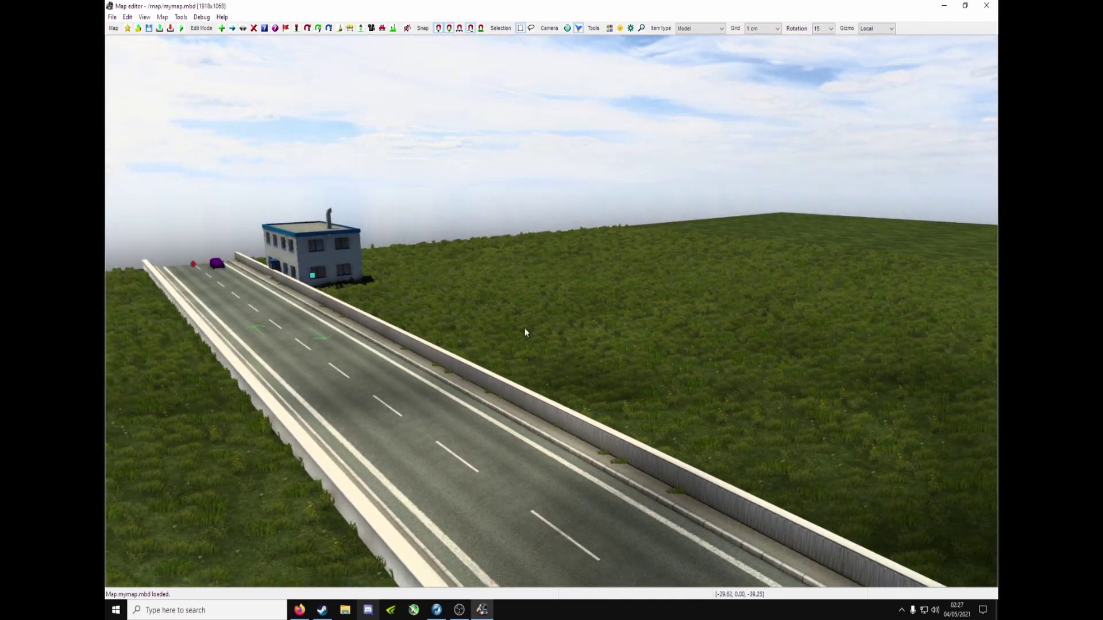